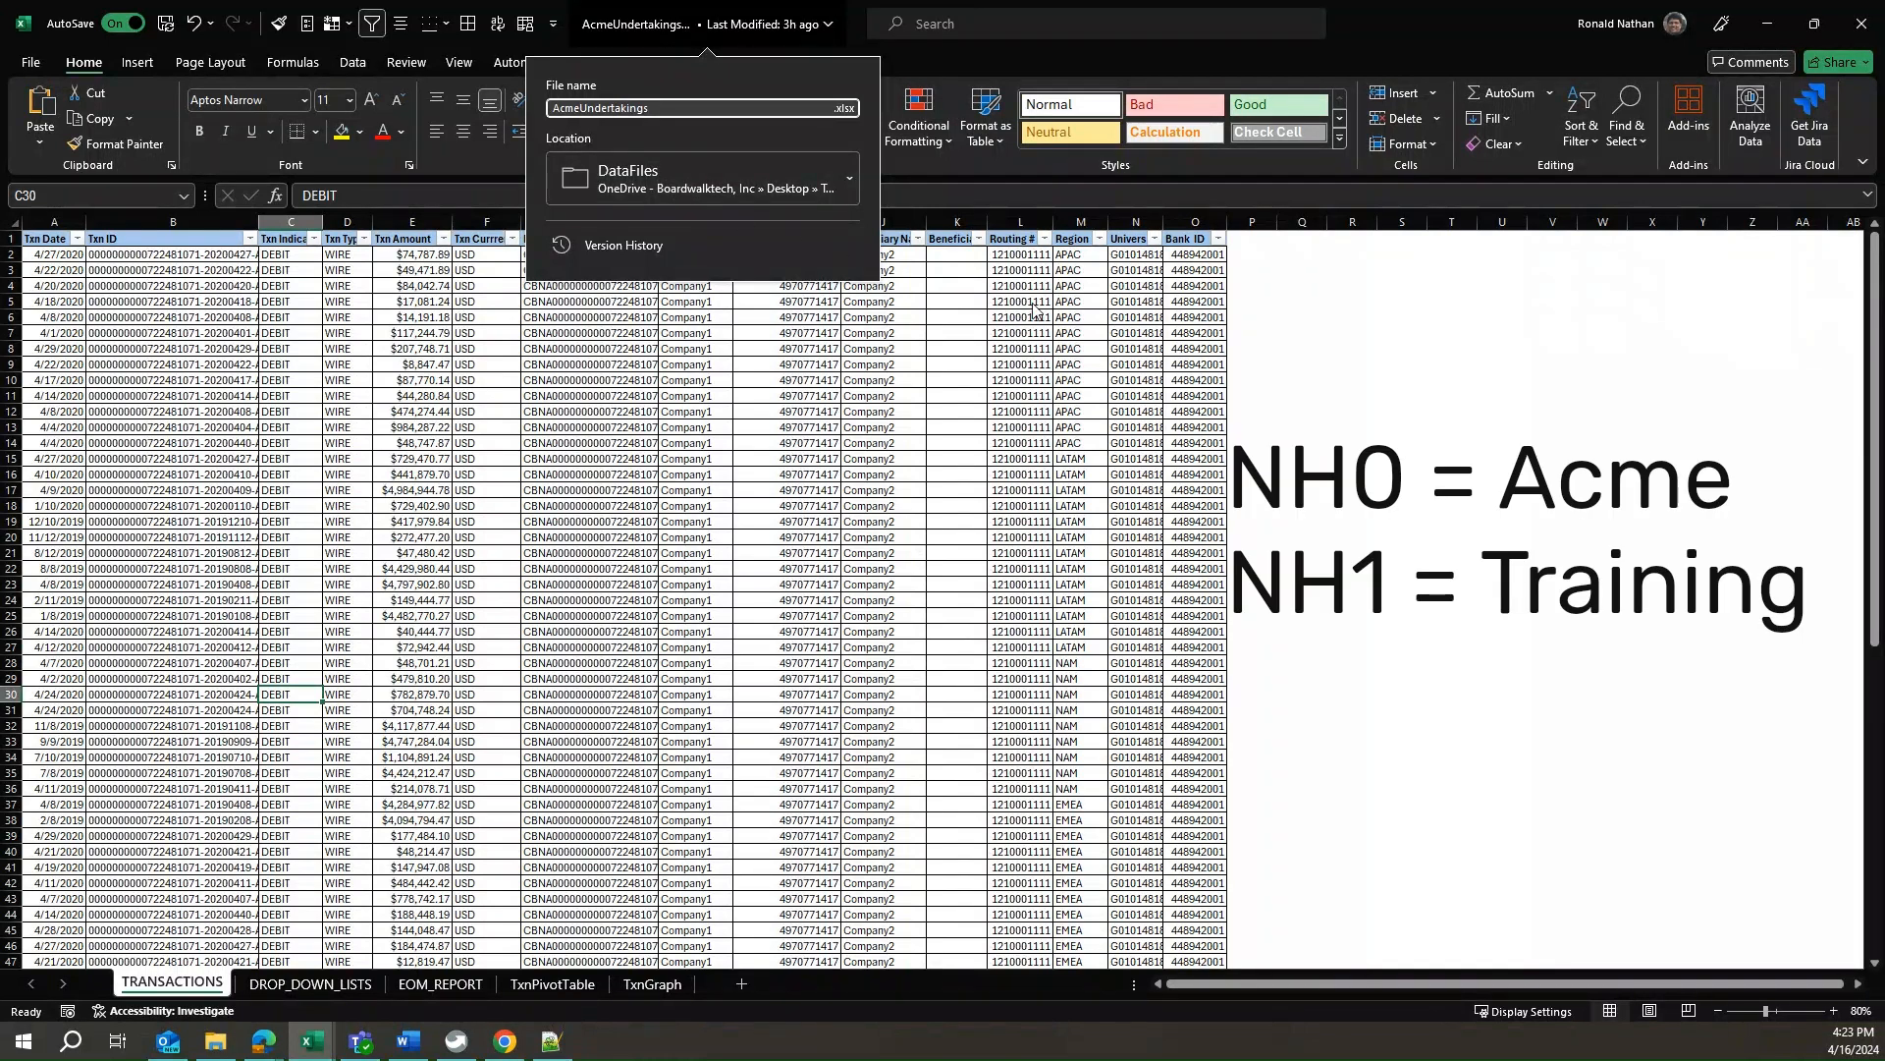
Hide the DROP_DOWN_LISTS worksheet in the AcmeUndertakings workbook
left_click(1417, 398)
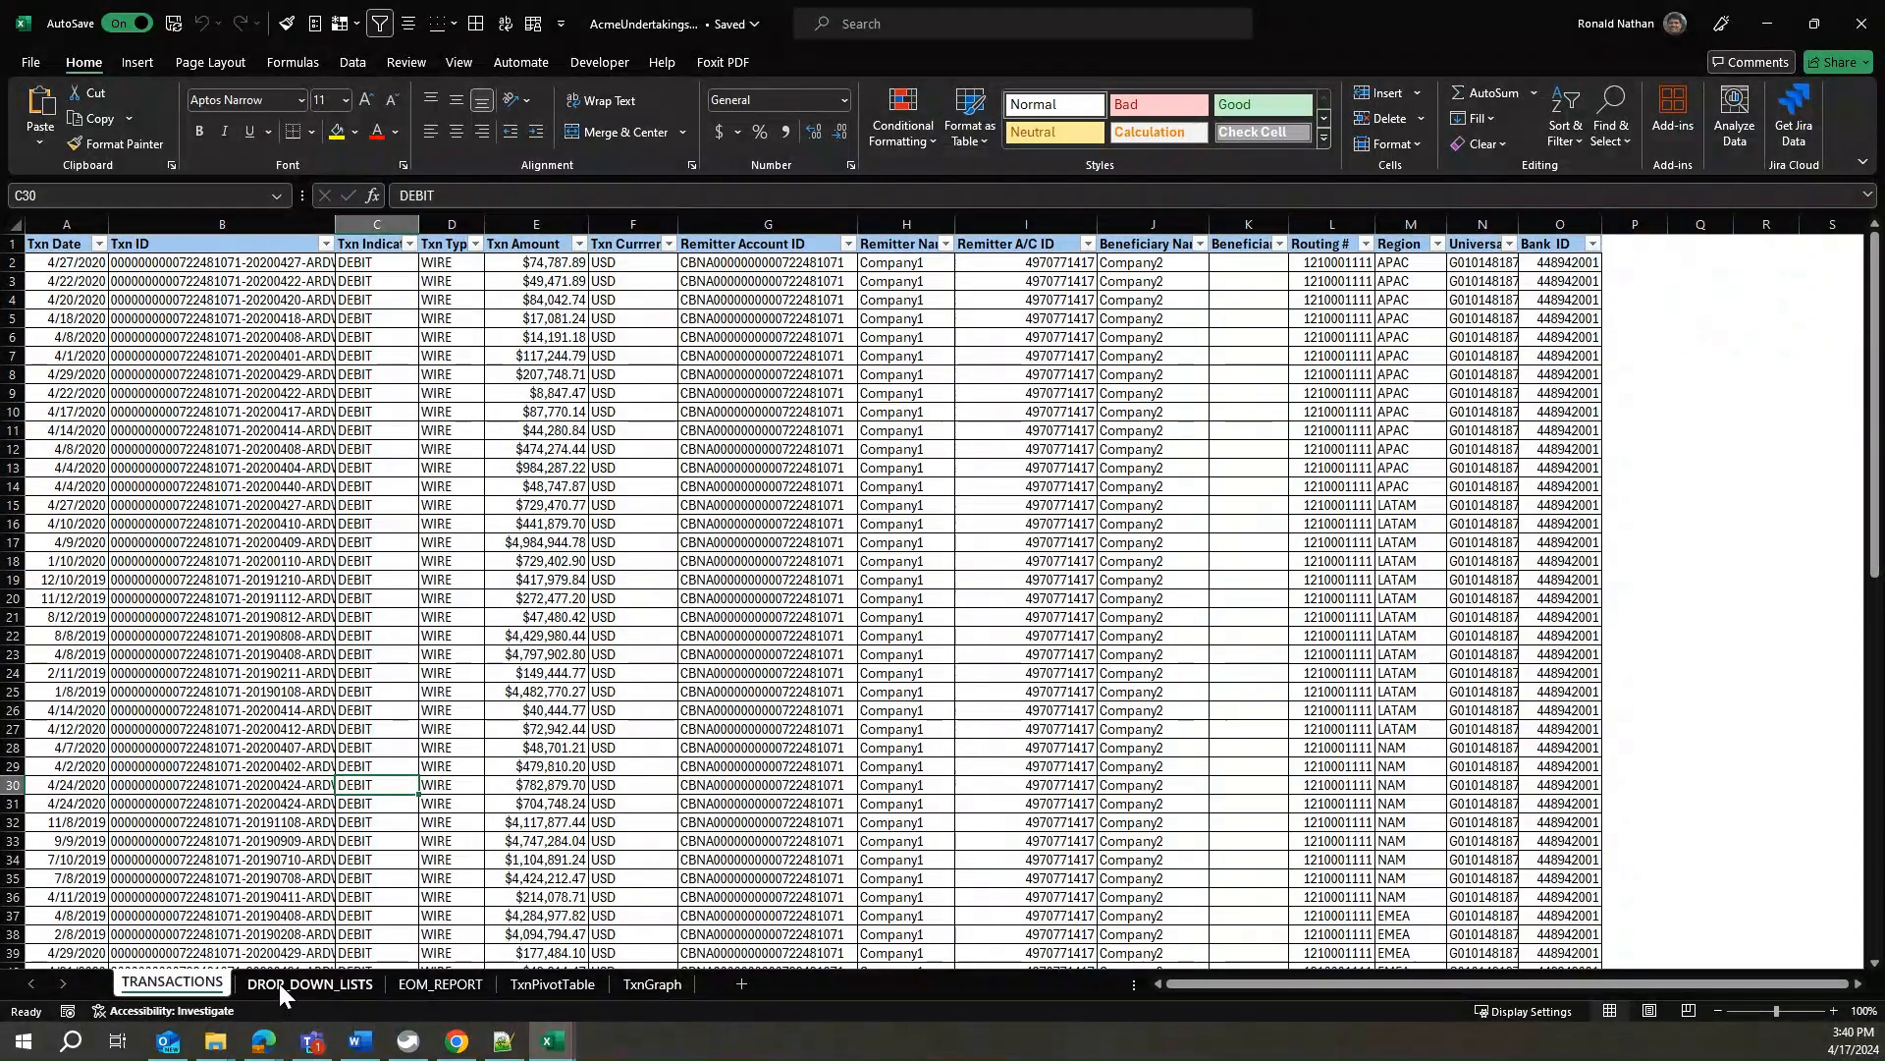
left_click(279, 982)
right_click(279, 982)
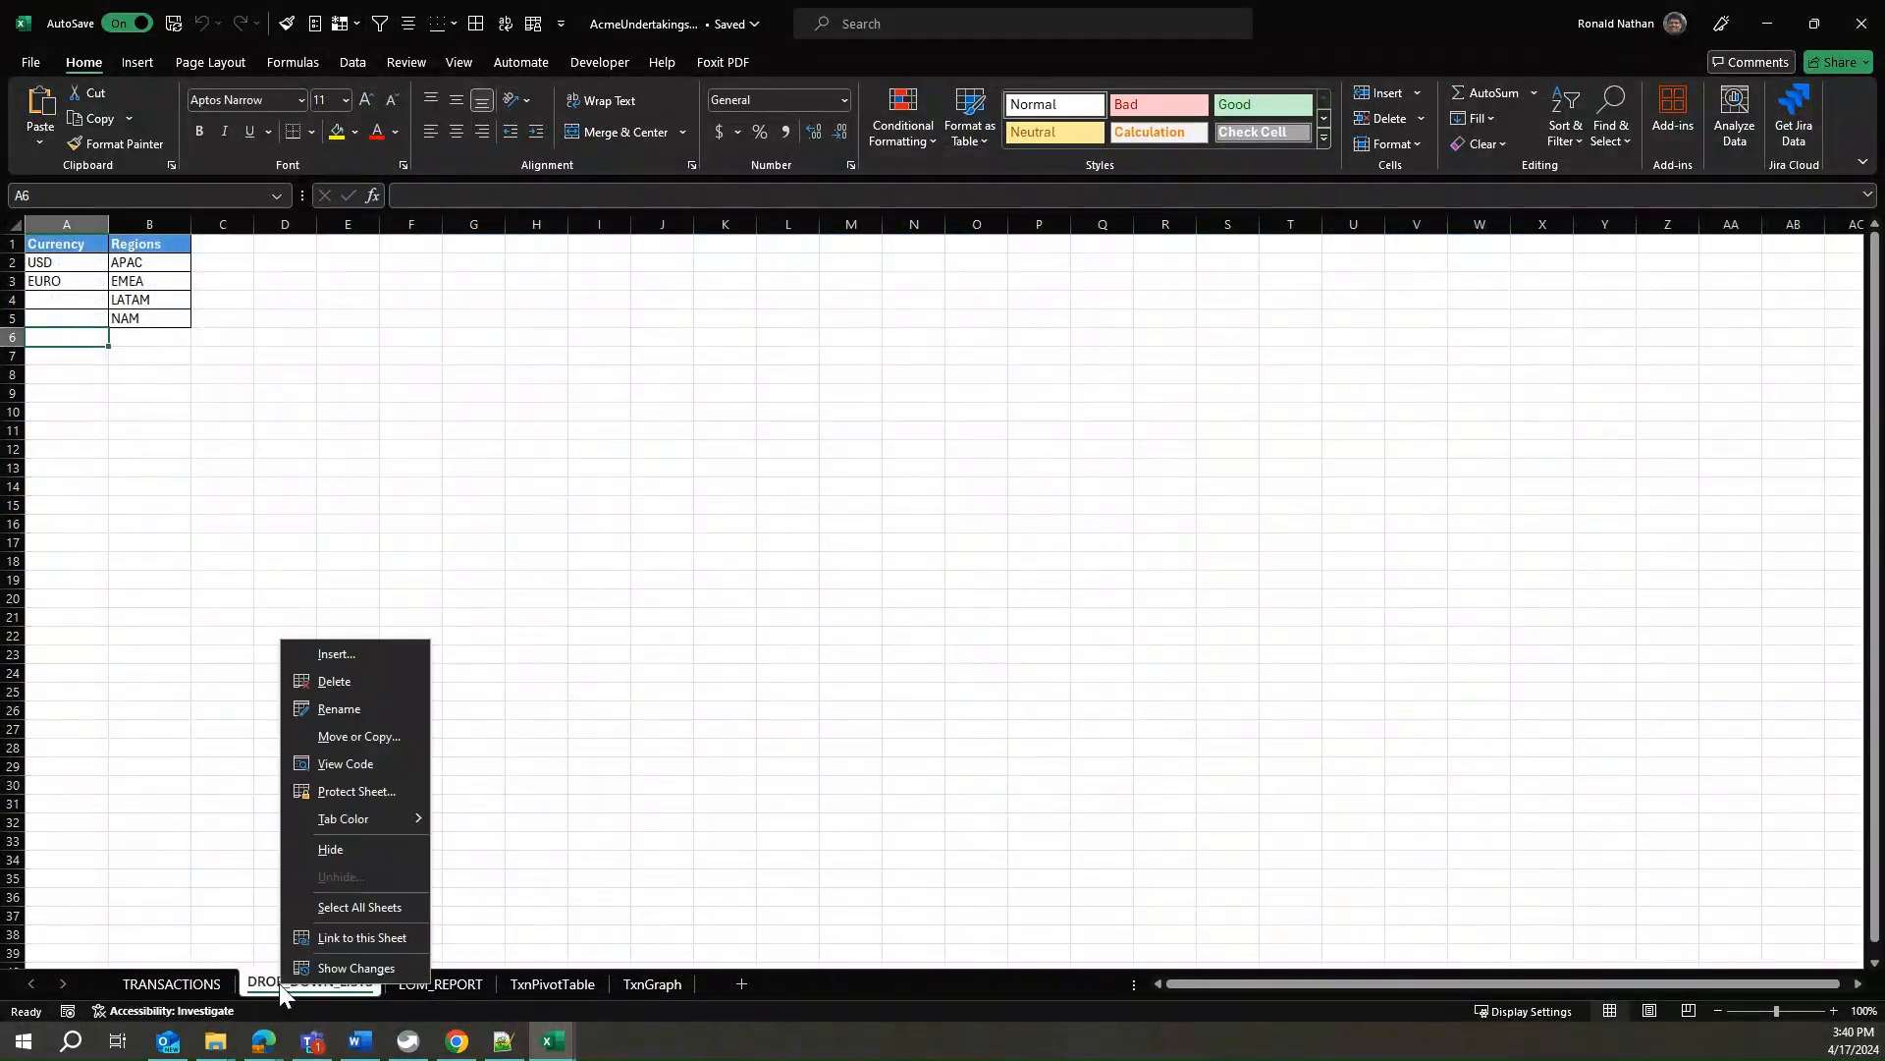
left_click(378, 848)
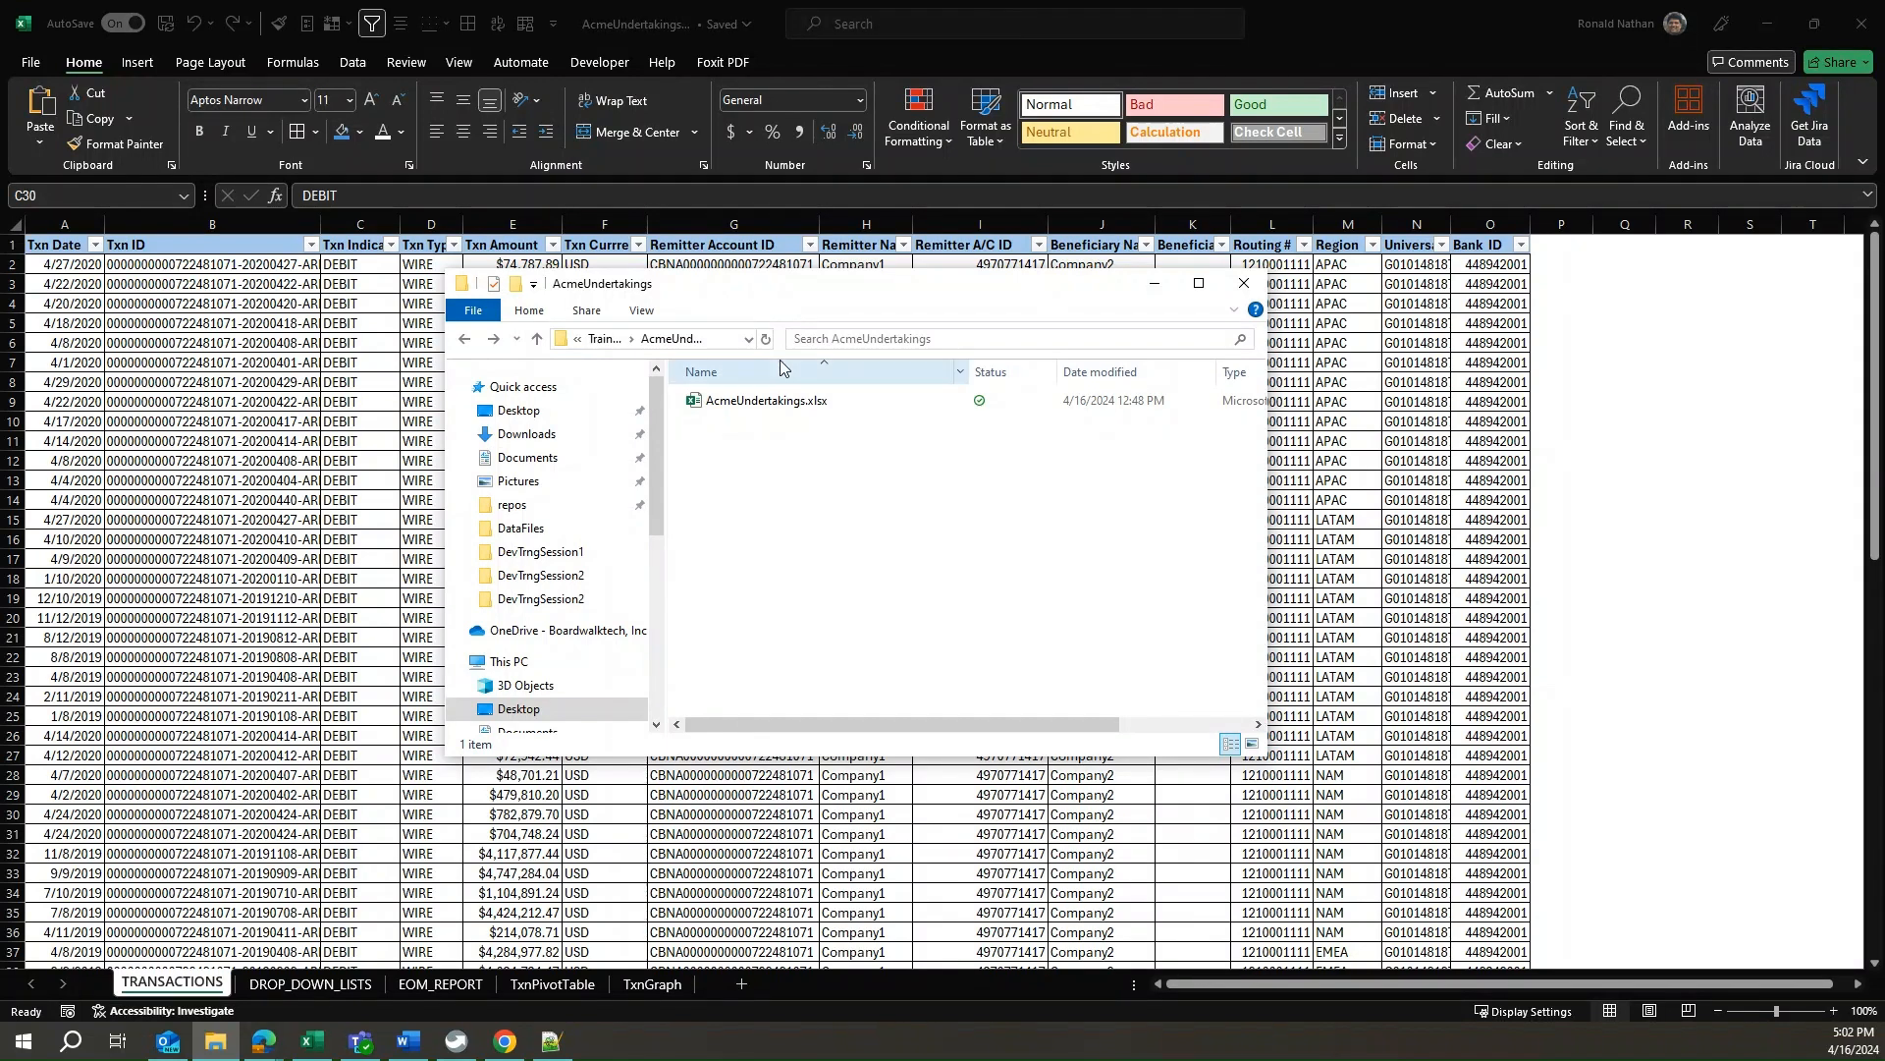
Close the AcmeUndertakings folder window and the AcmeUndertakings workbook
left_click(1242, 284)
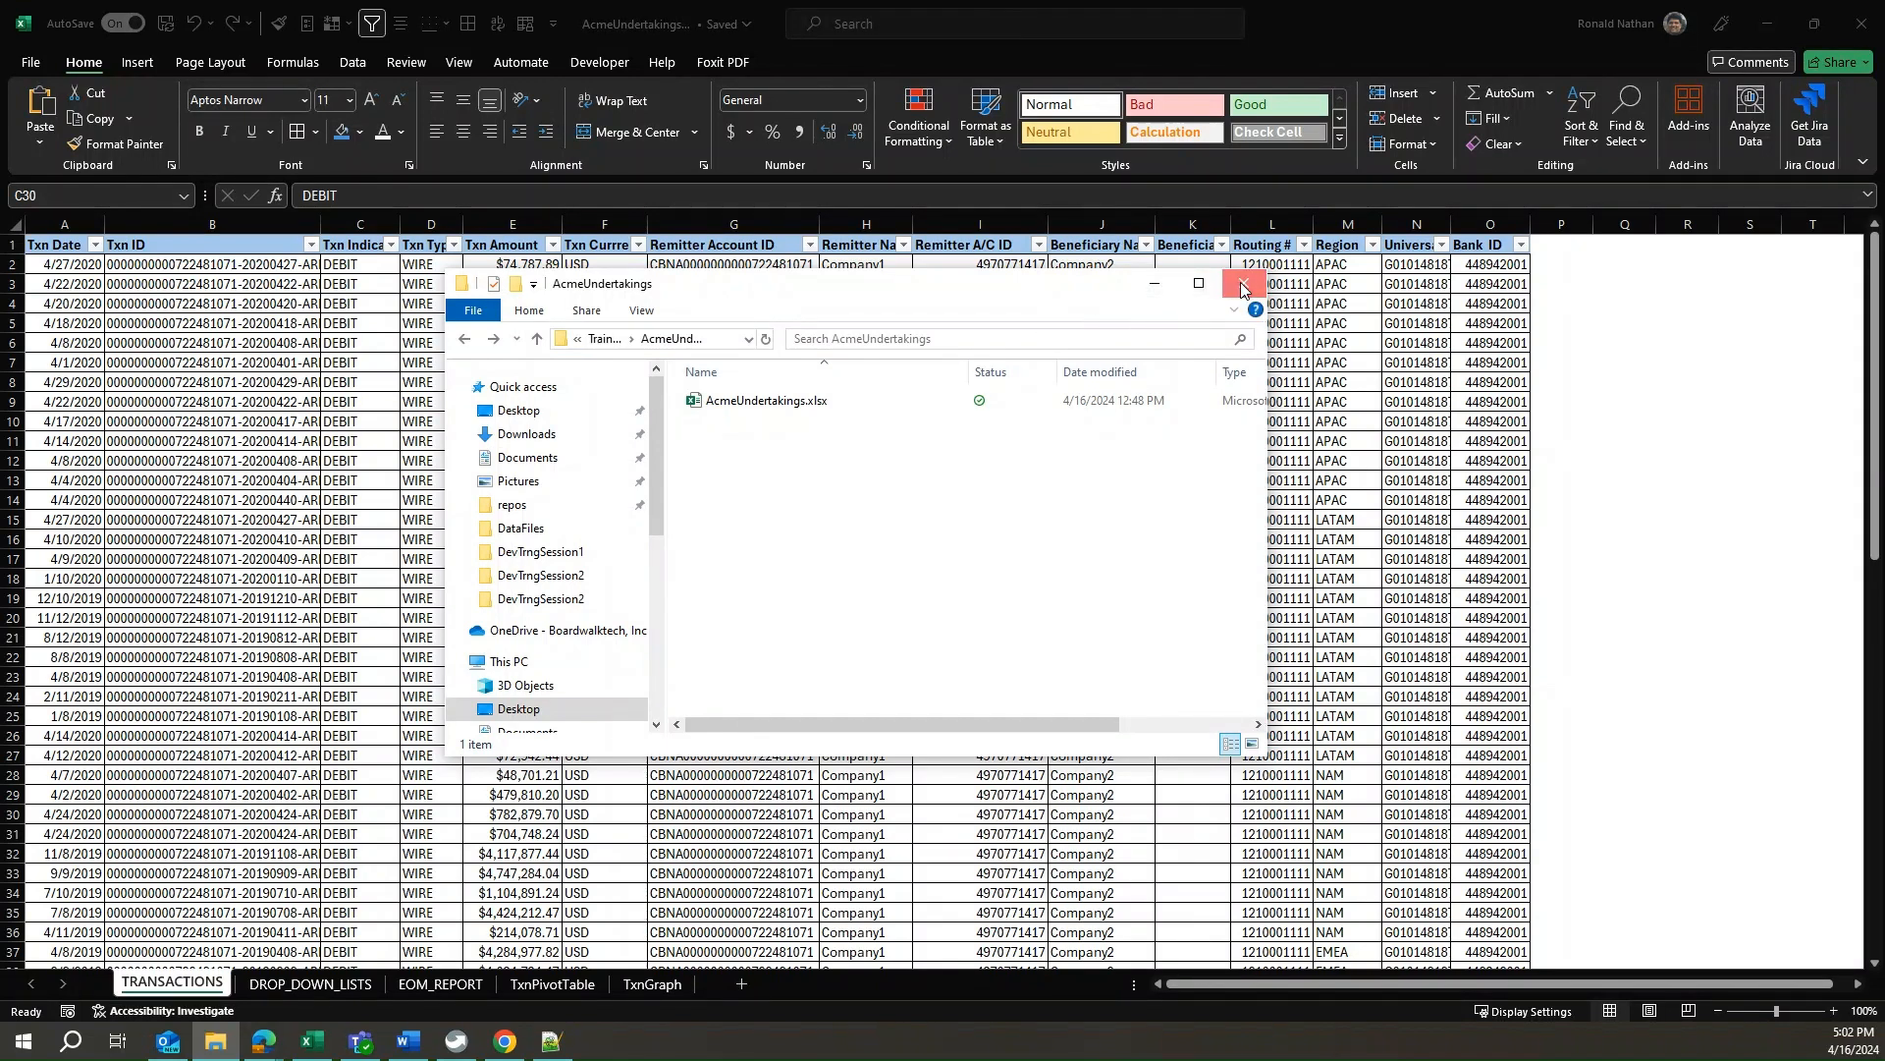
left_click(1868, 40)
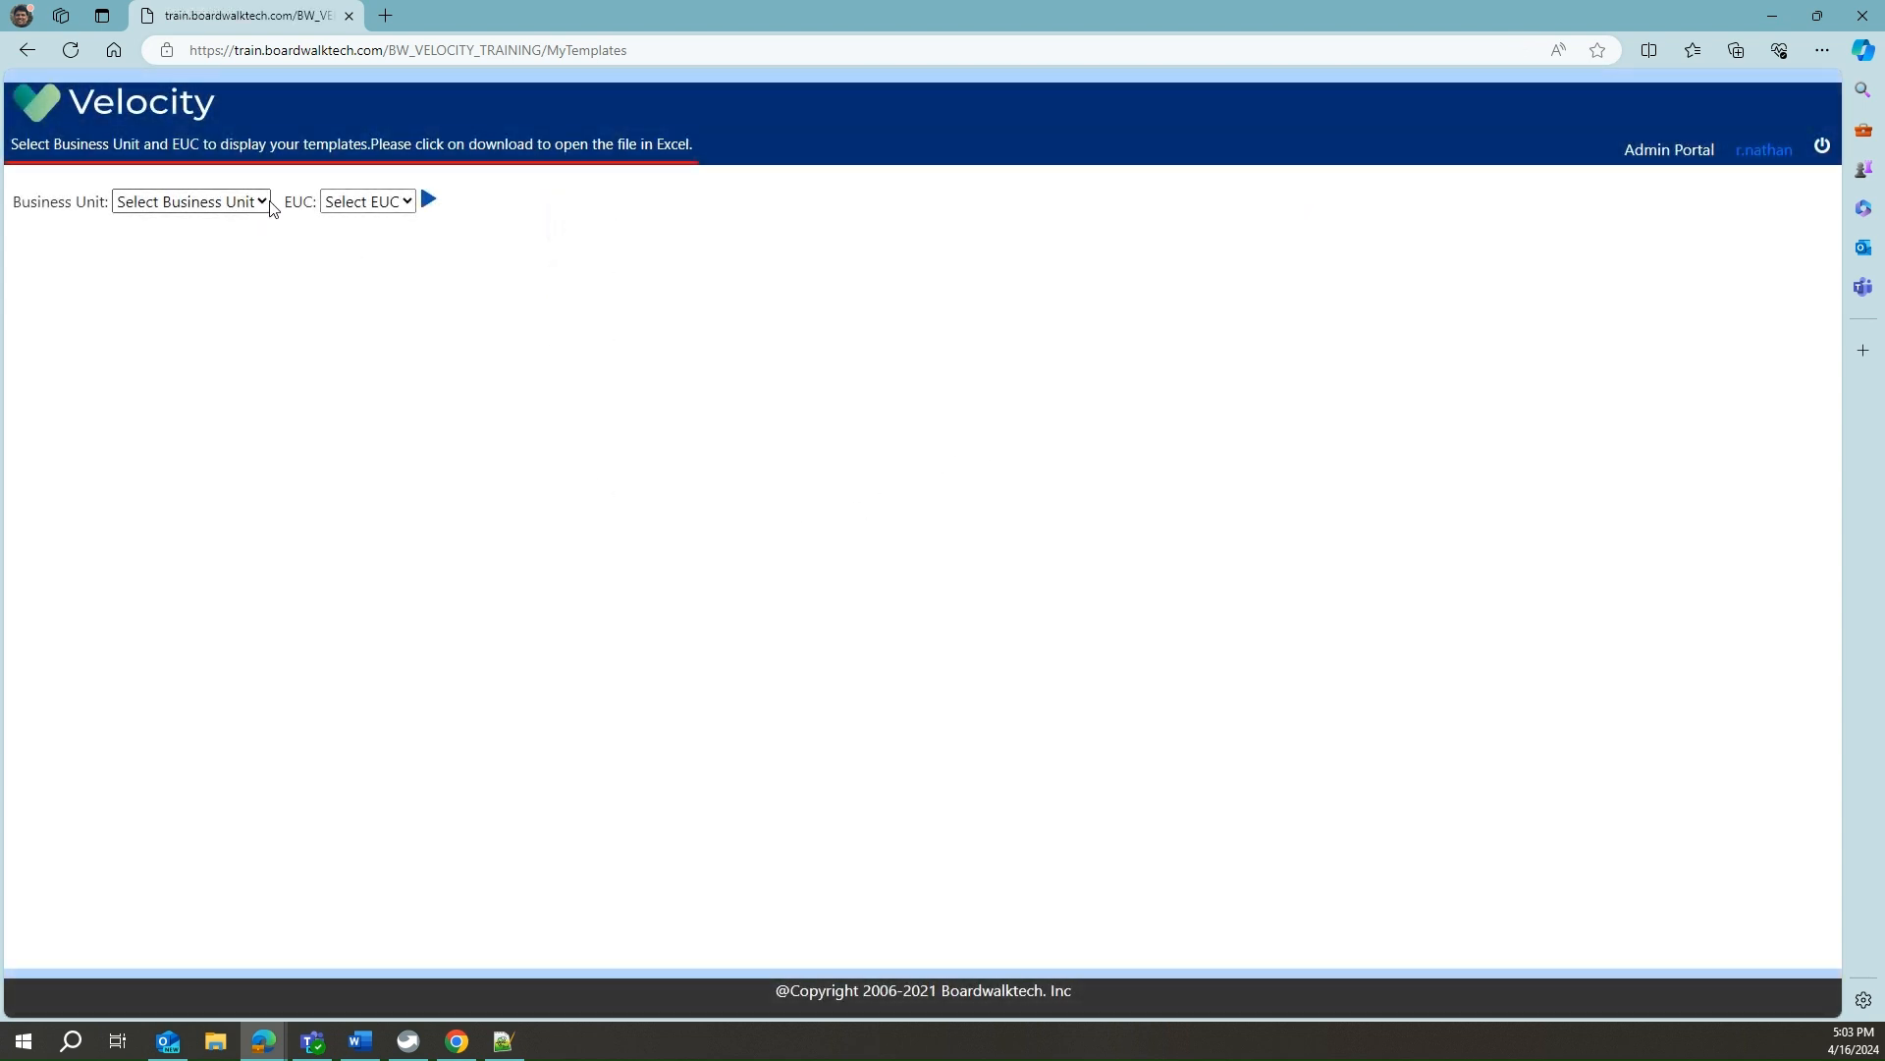
Download the Velocity EUC Accelerator Template from the Accelerator business unit and open it with editing enabled
left_click(267, 203)
left_click(201, 249)
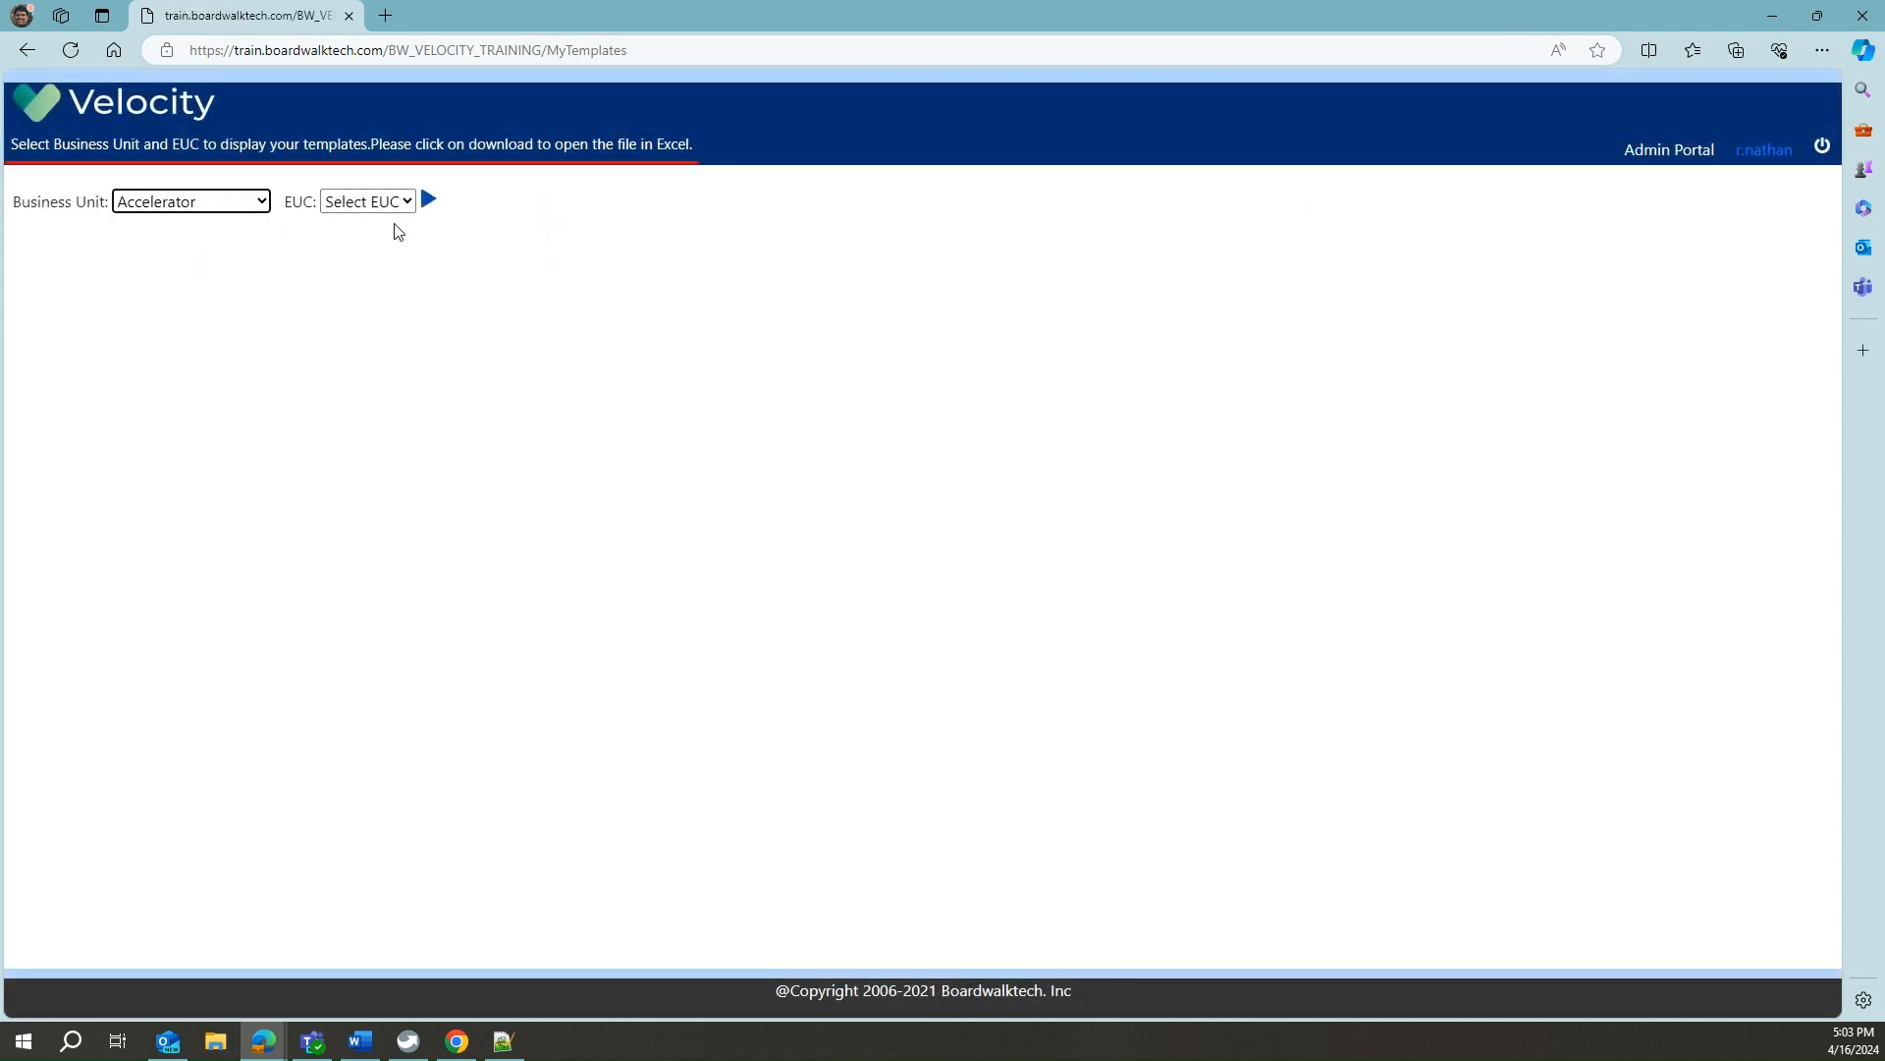
left_click(428, 200)
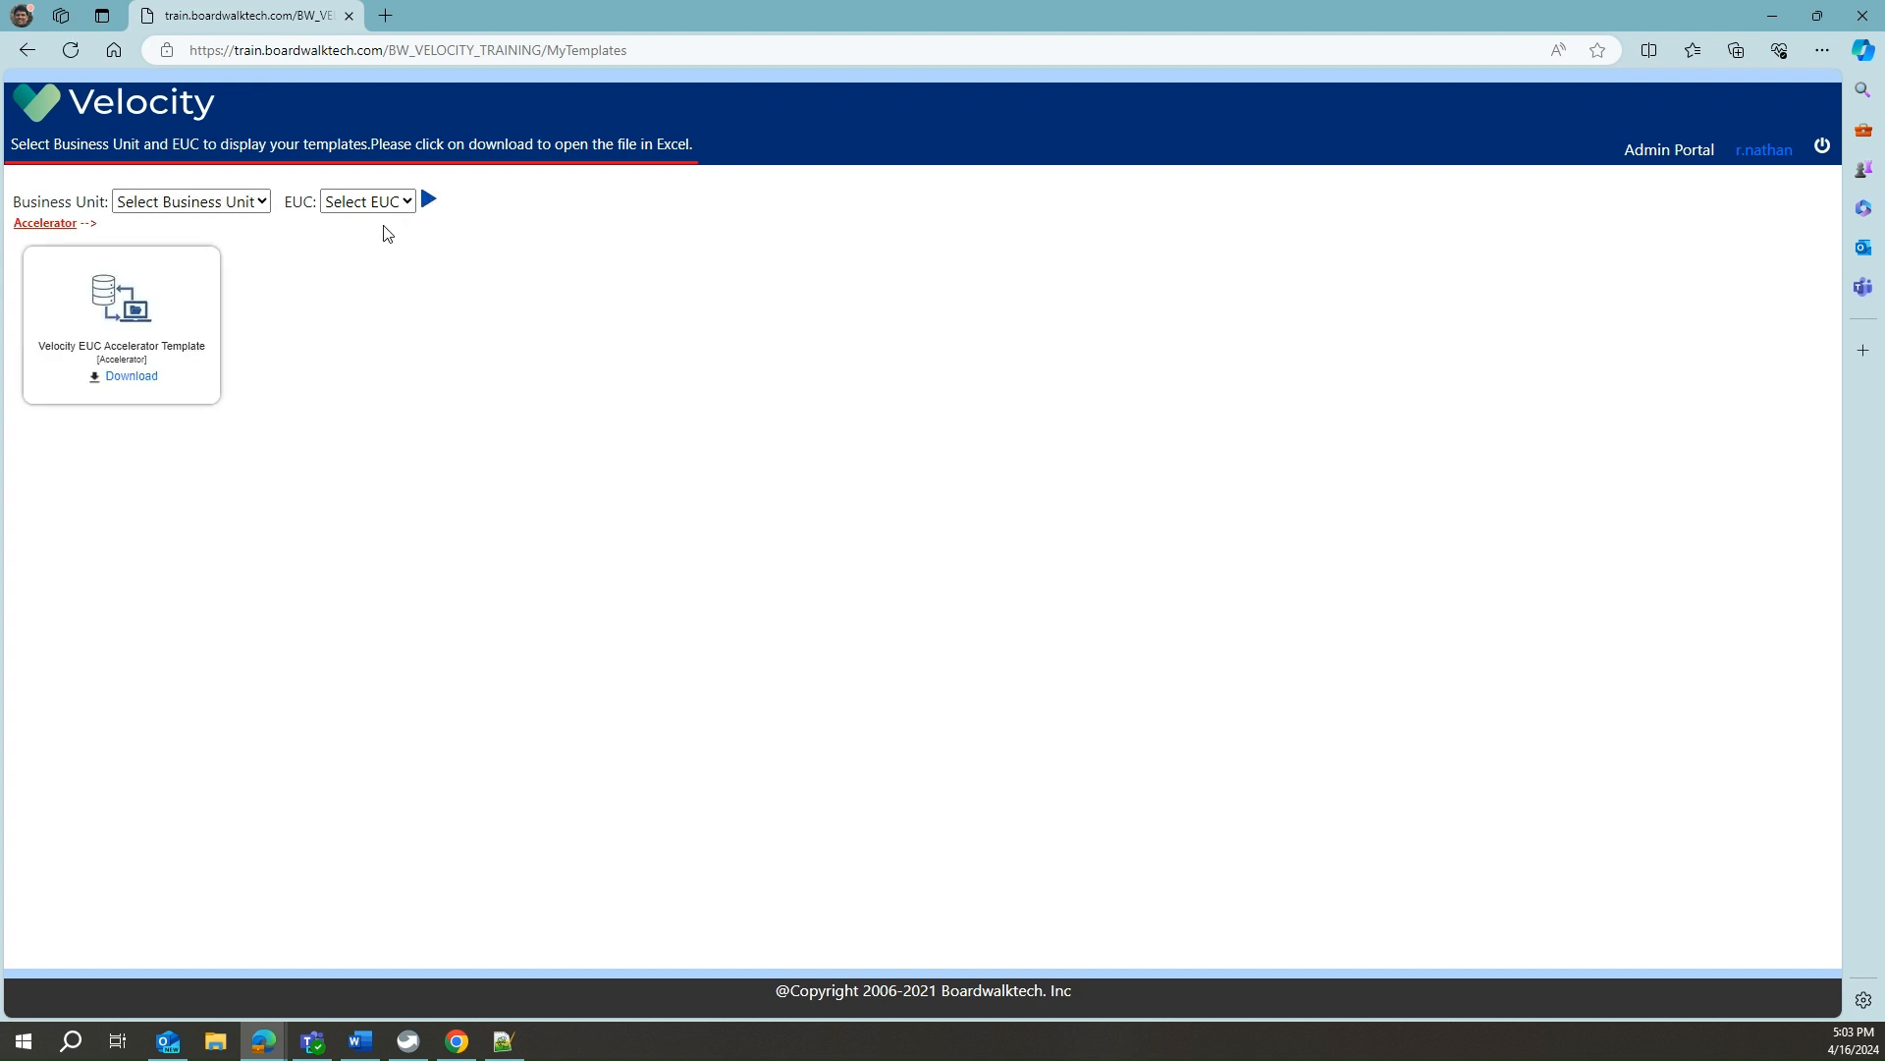
left_click(131, 376)
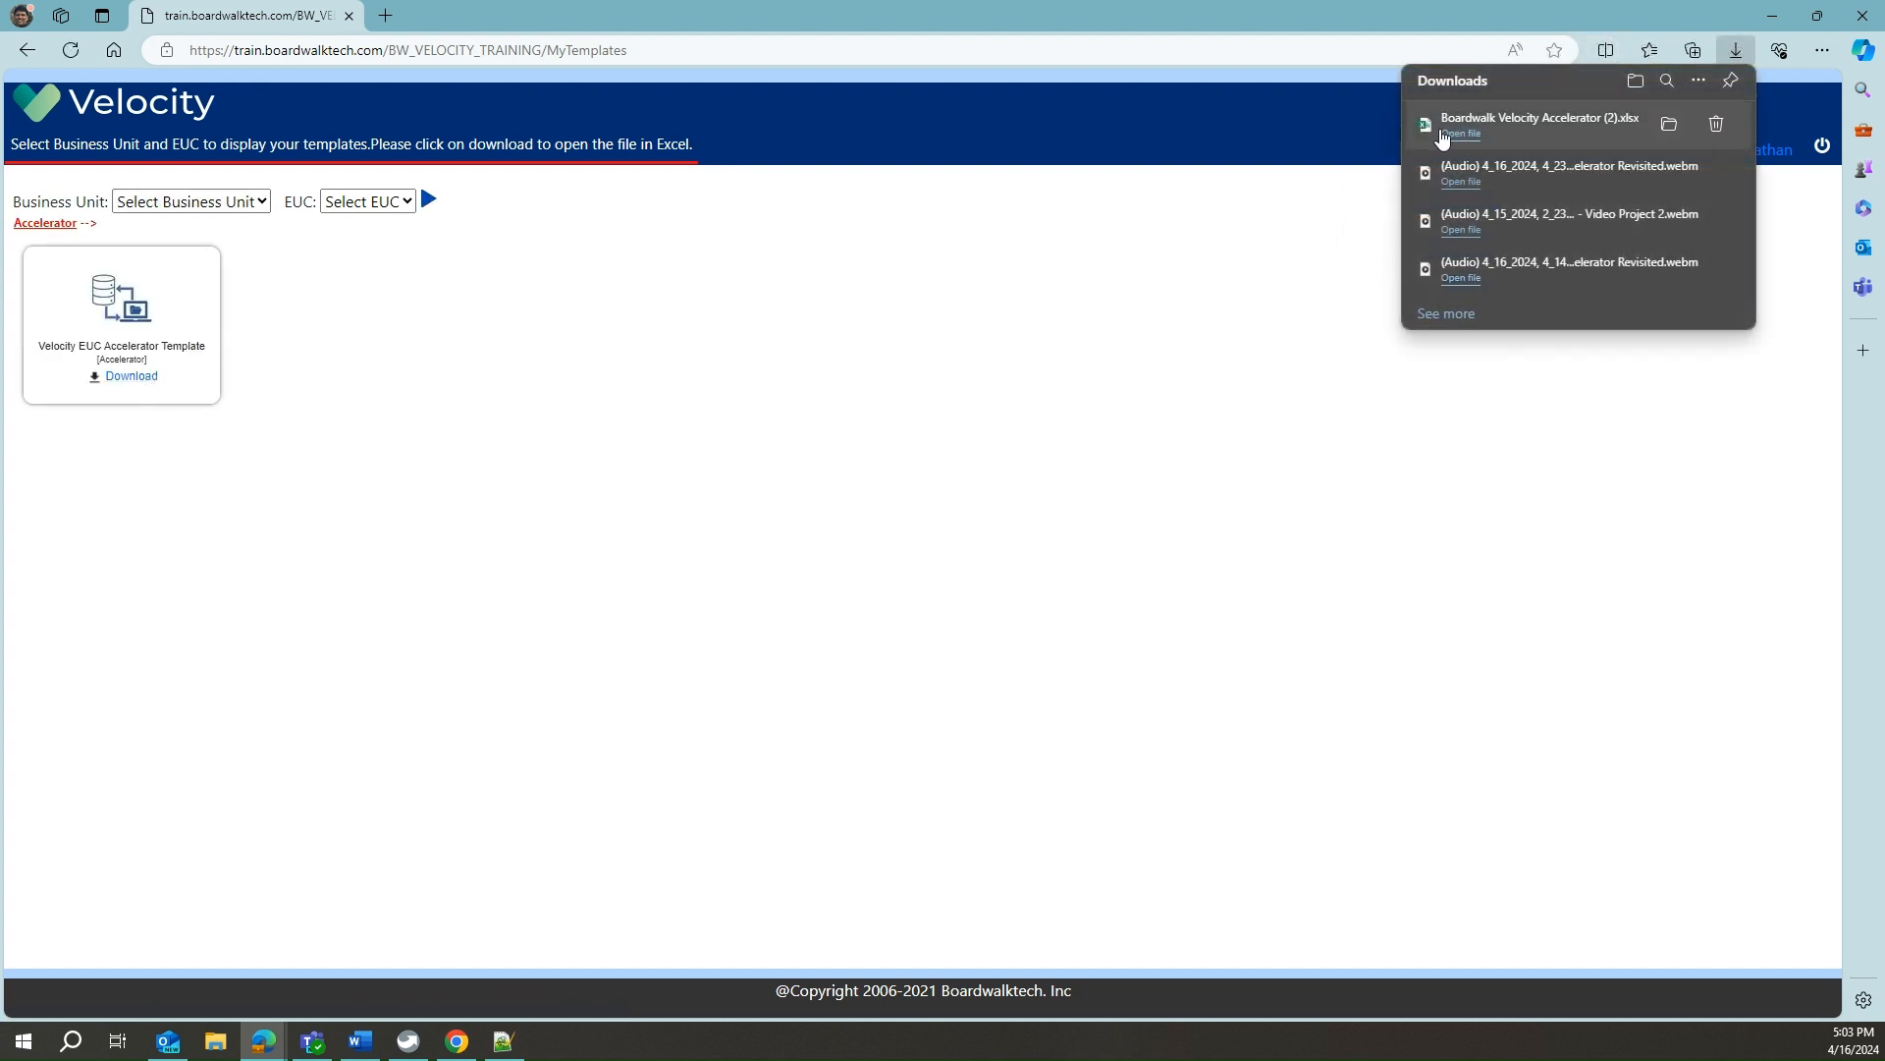
left_click(1446, 136)
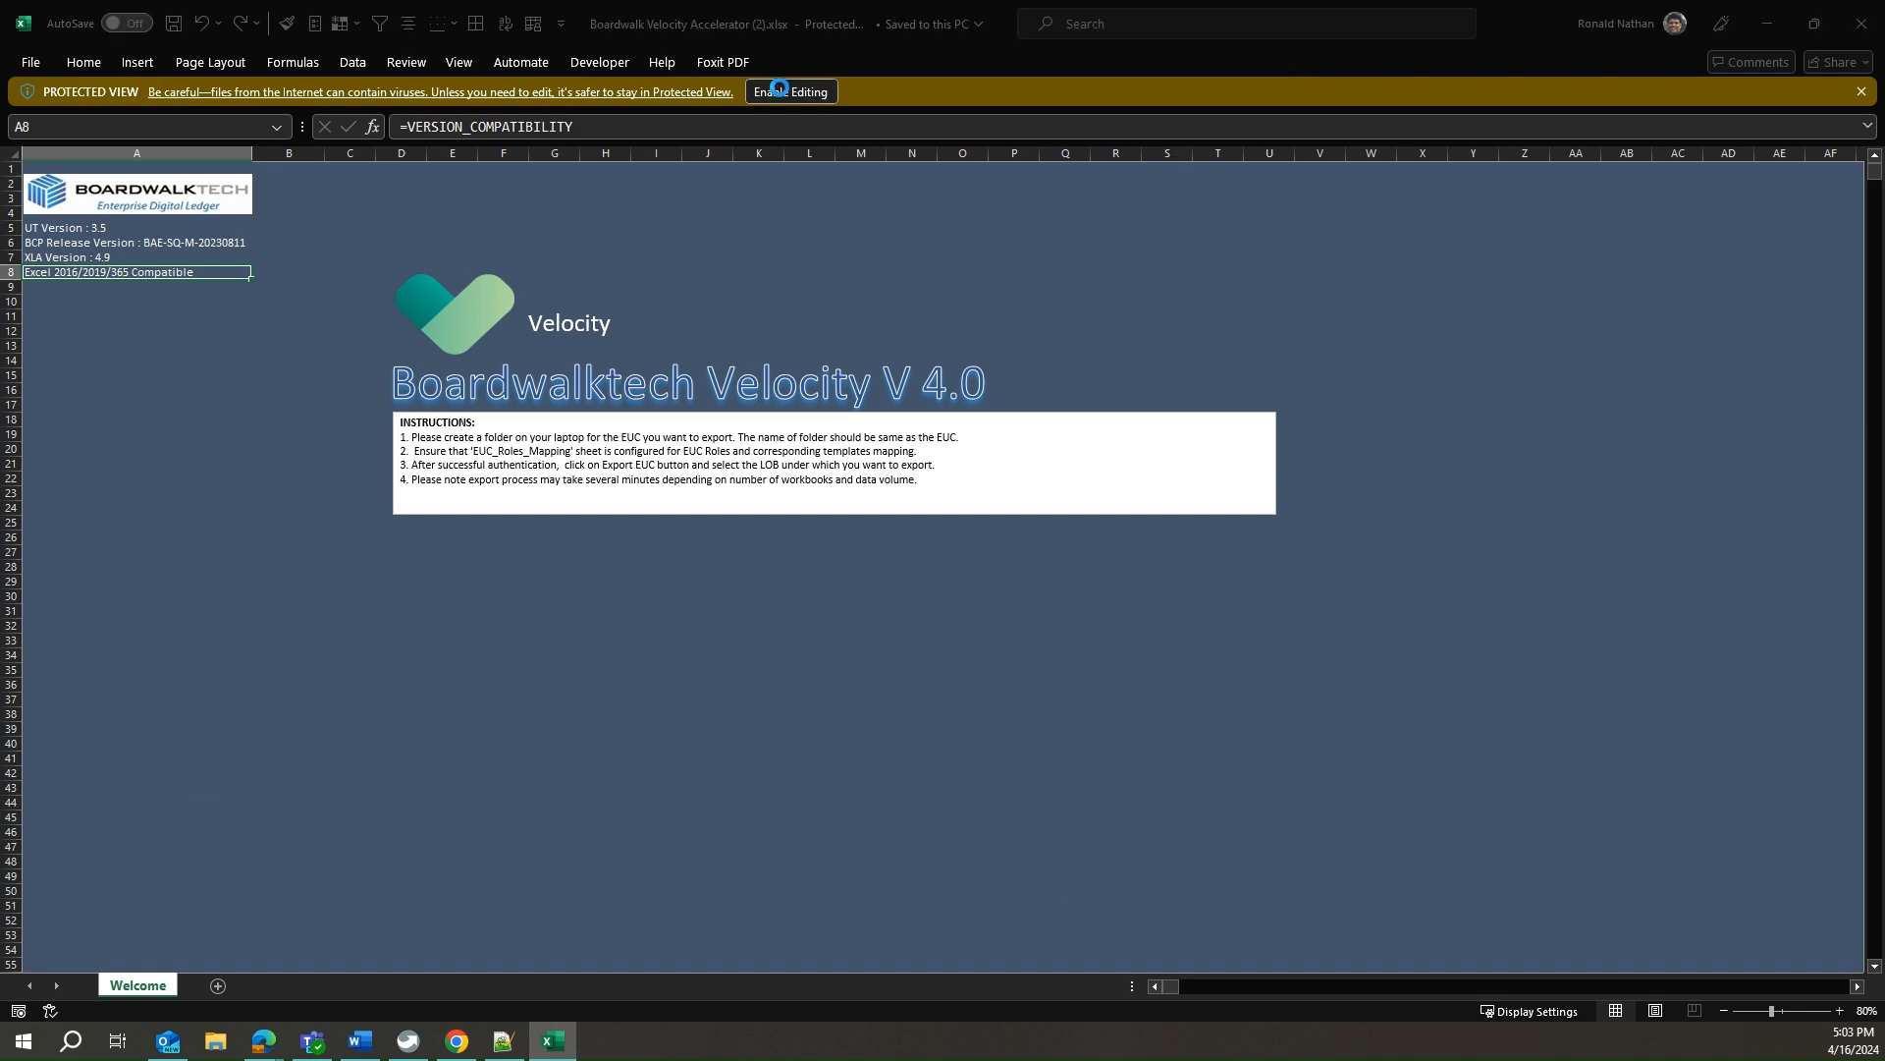
left_click(779, 90)
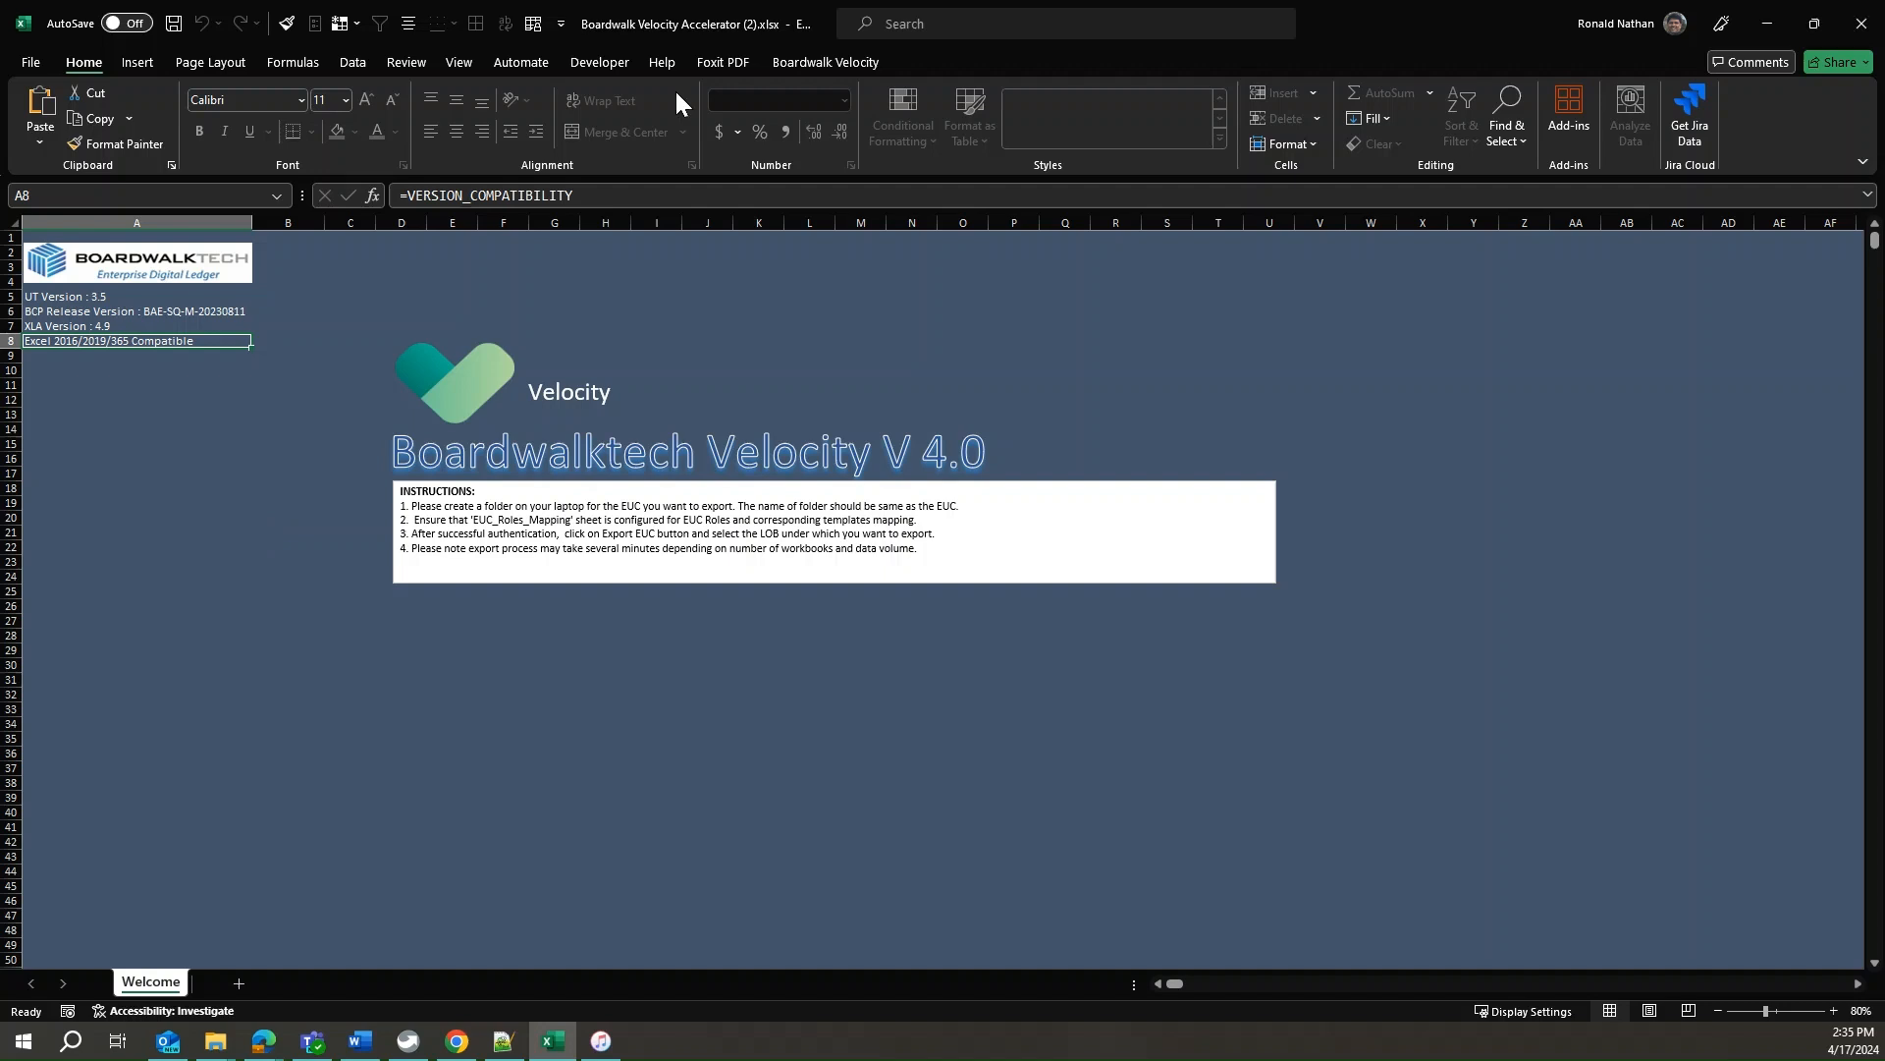
Validate the EUC using the AcmeUndertakings folder inside the Desktop's Training folder
left_click(801, 63)
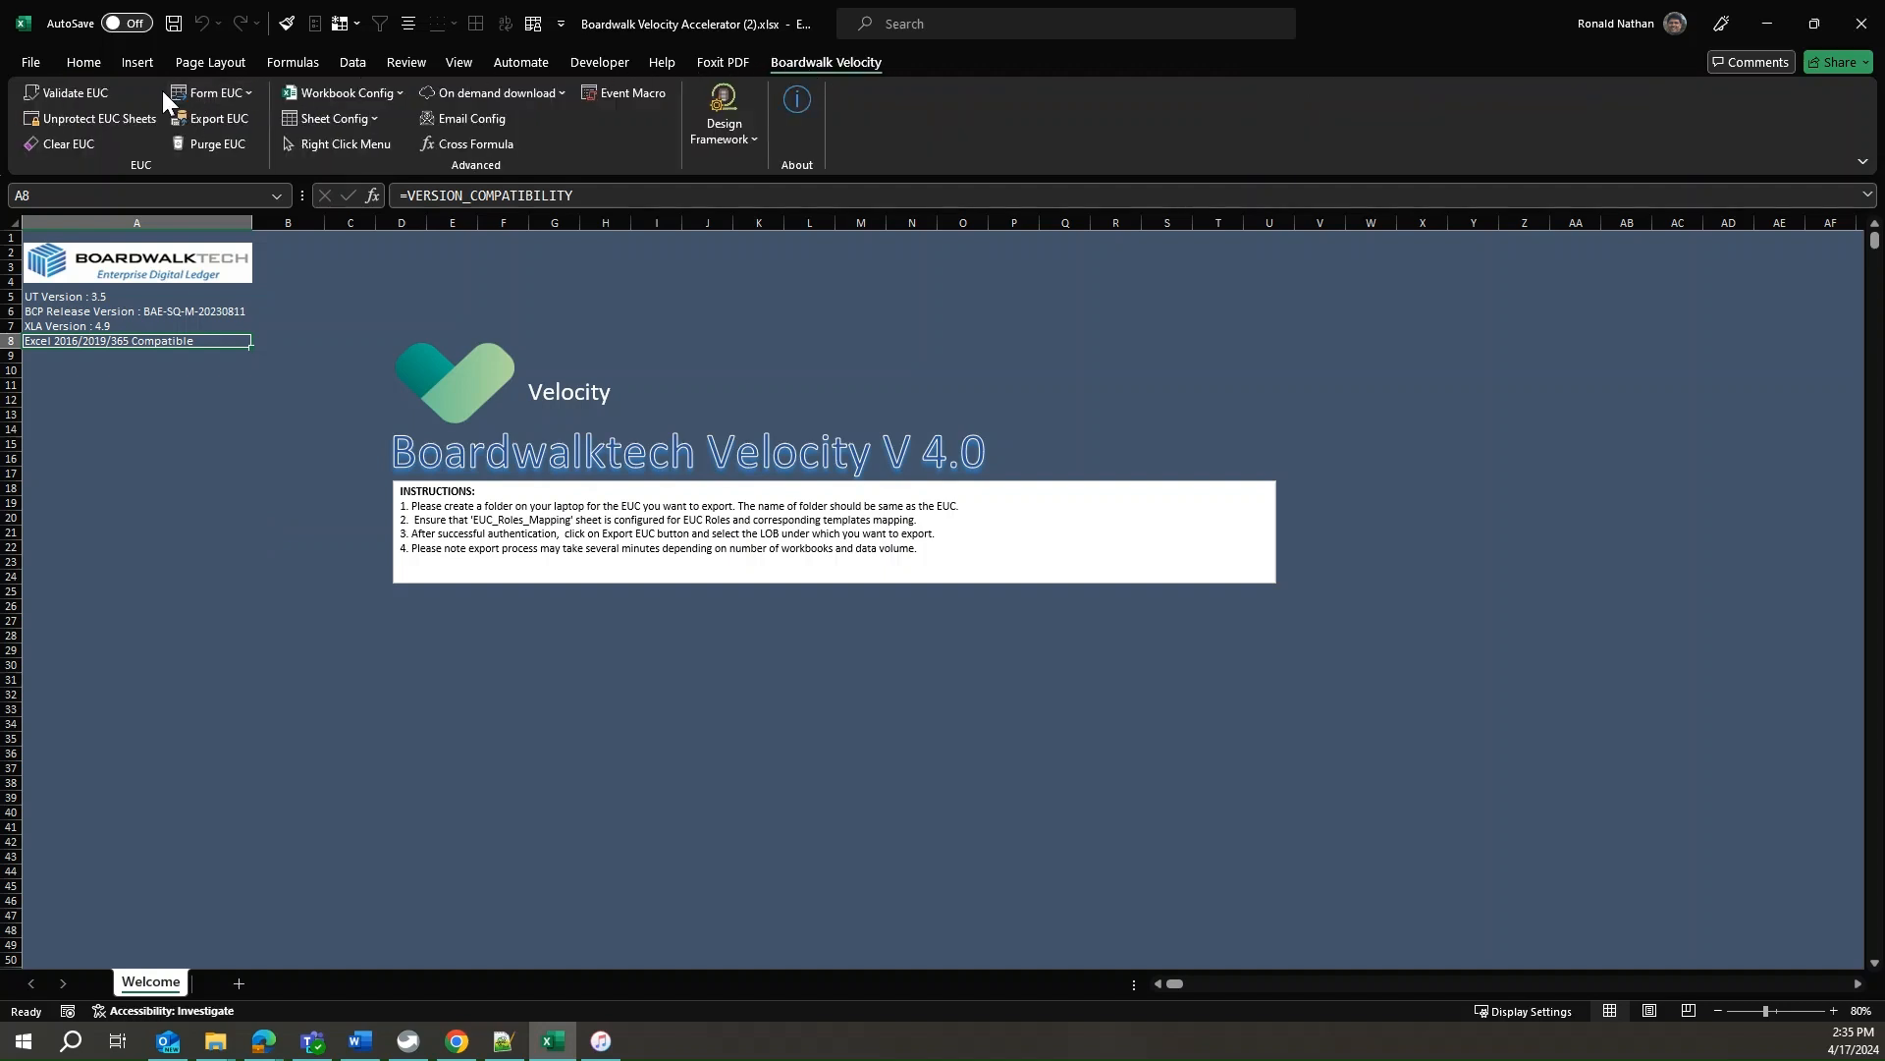
left_click(92, 95)
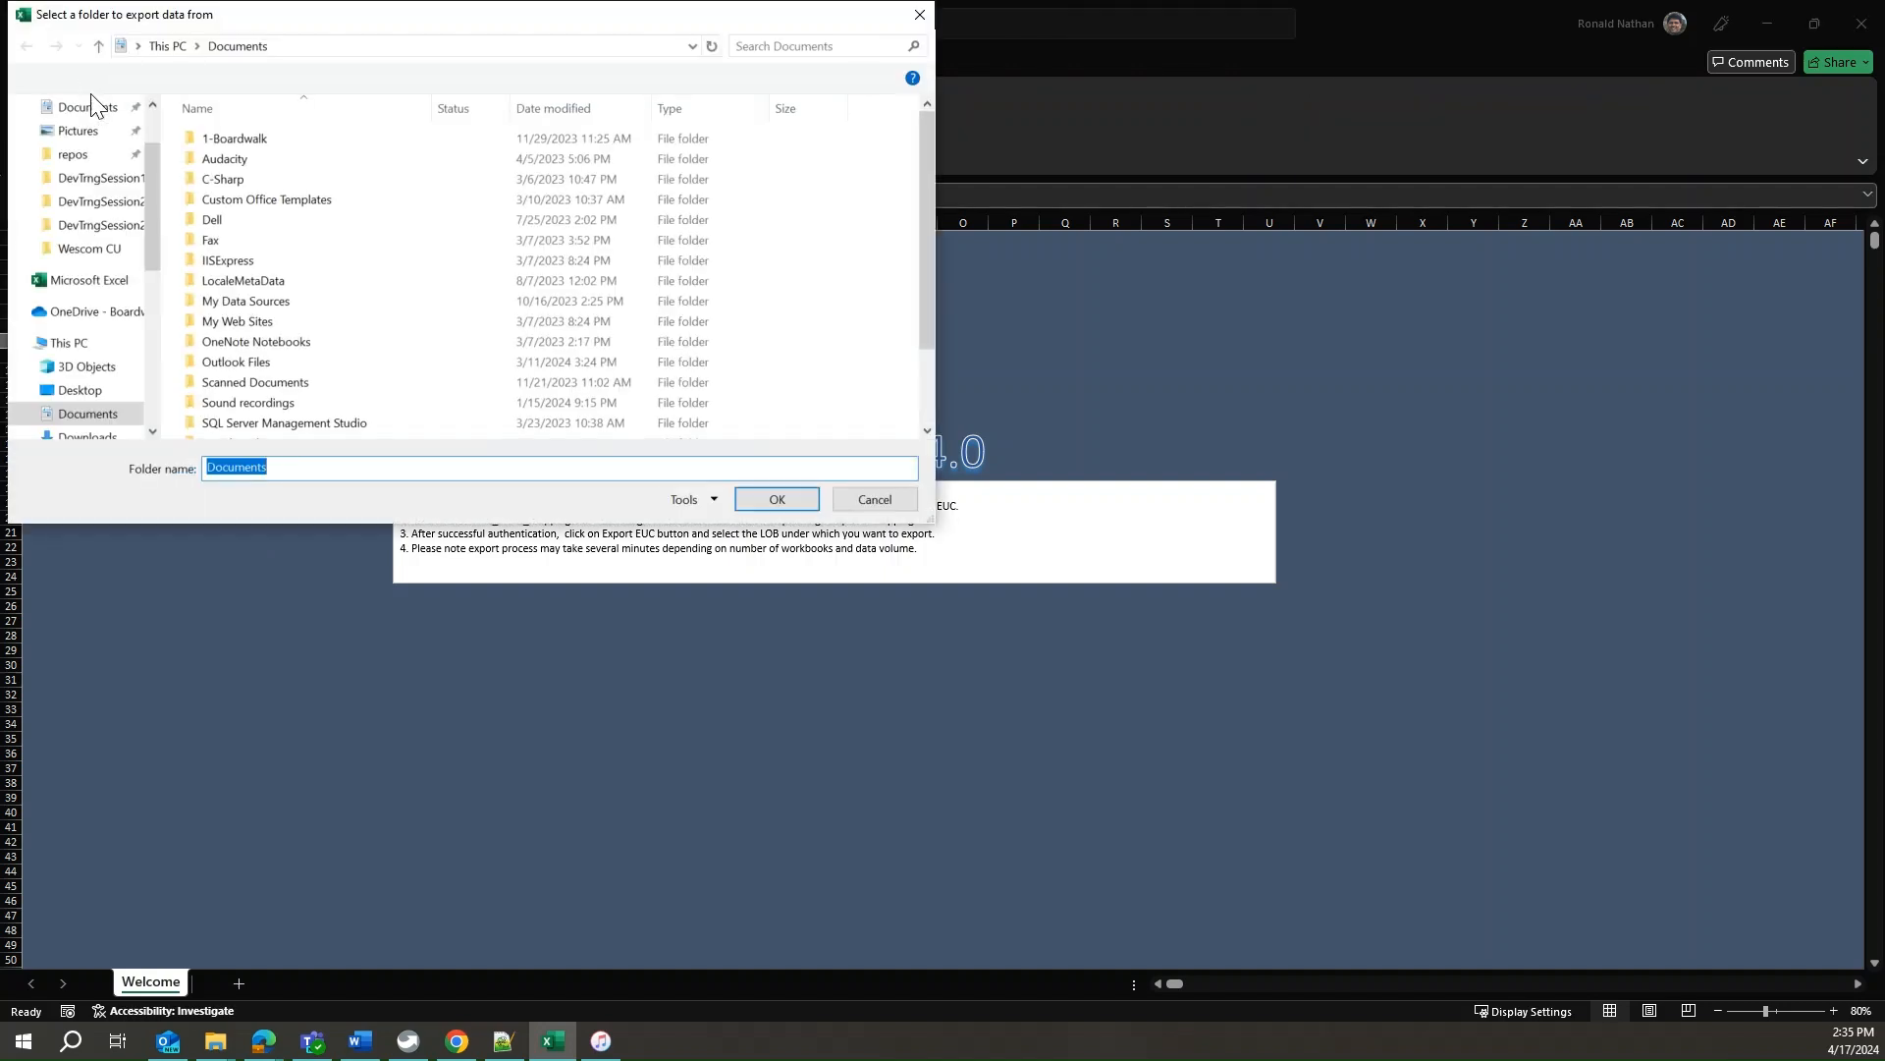
left_click_drag(146, 168, 150, 120)
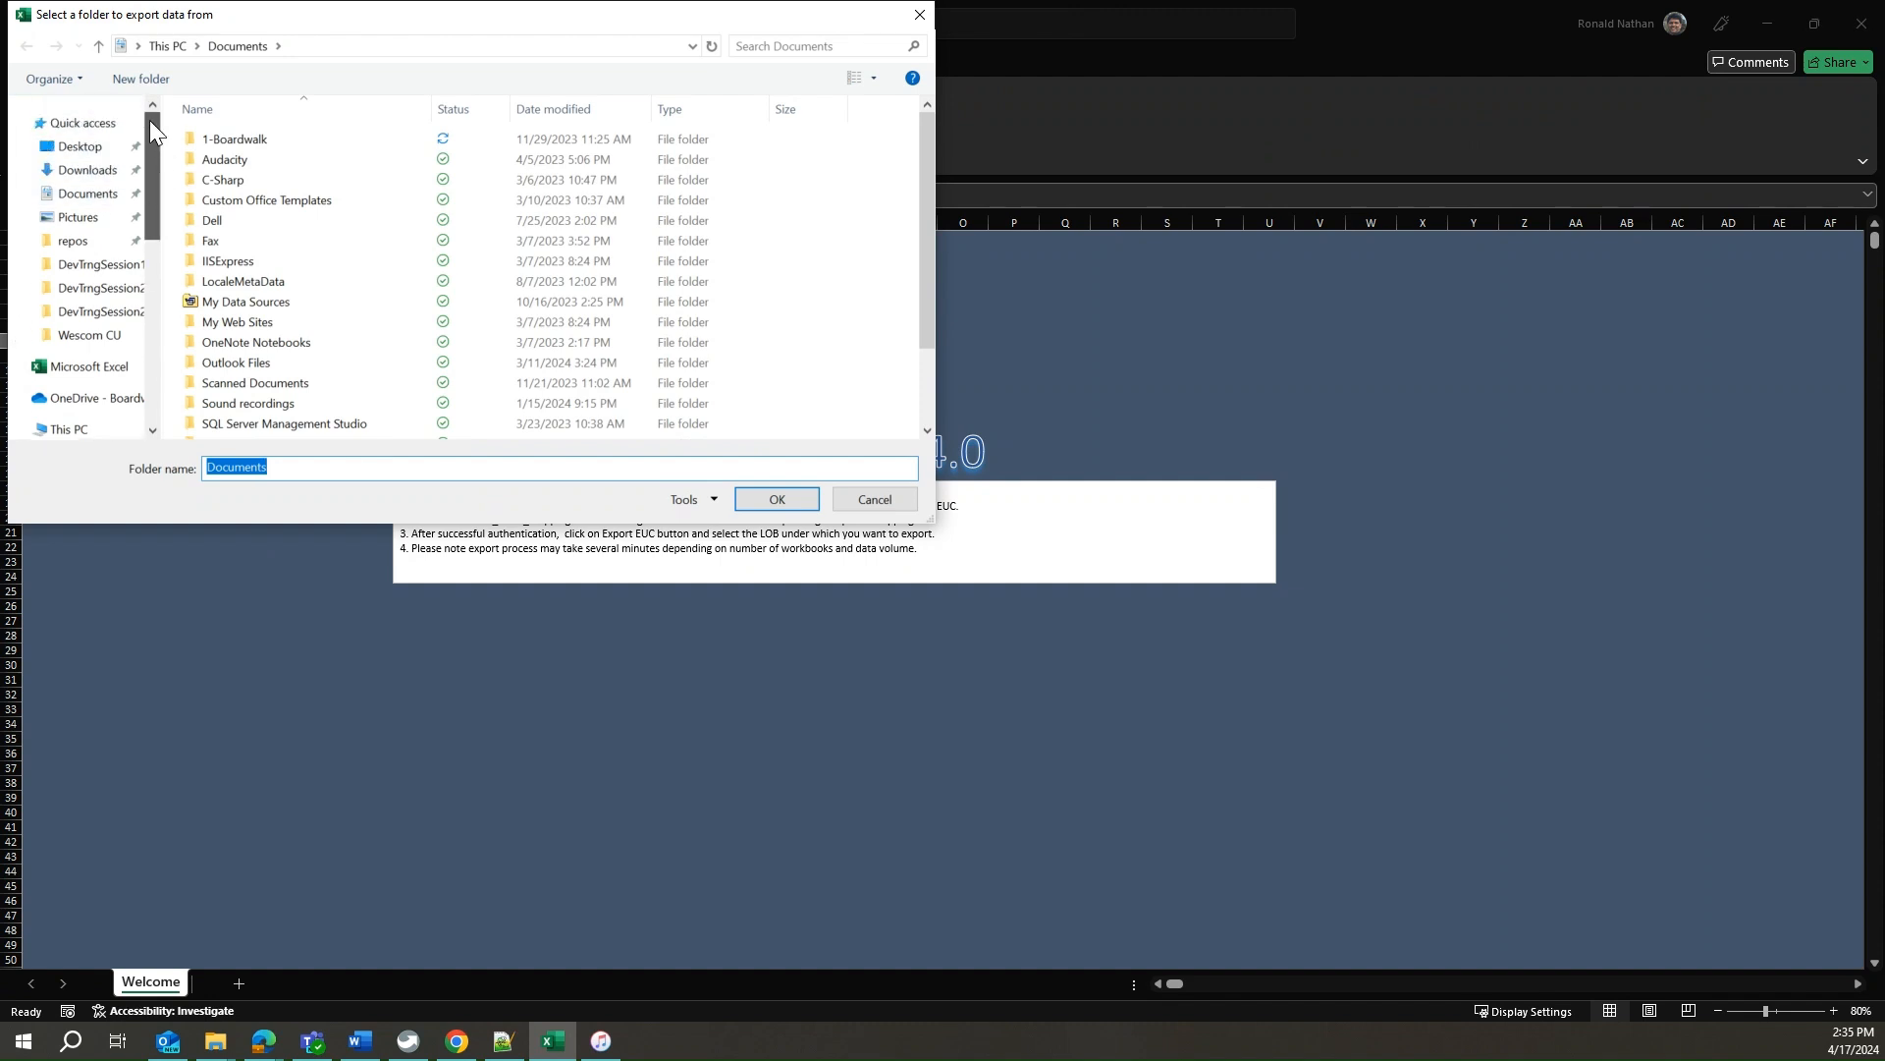
left_click(85, 146)
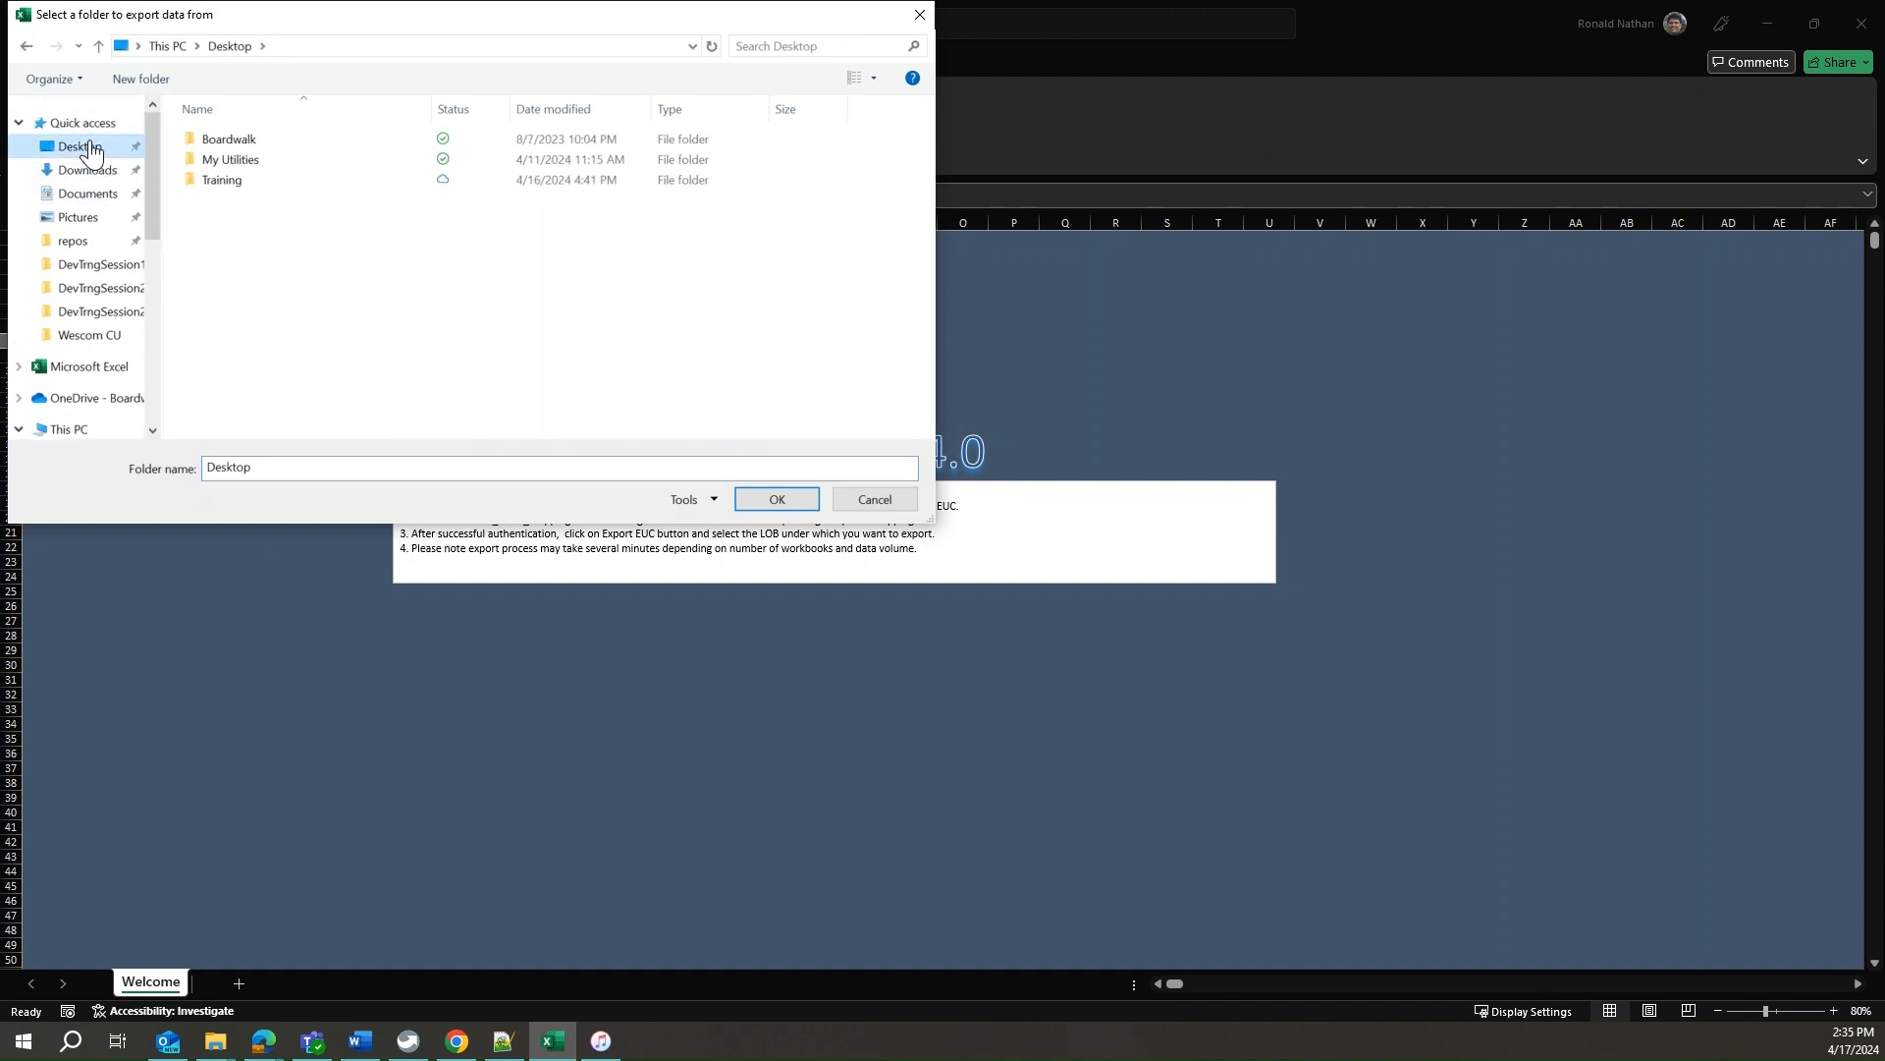
left_click(237, 189)
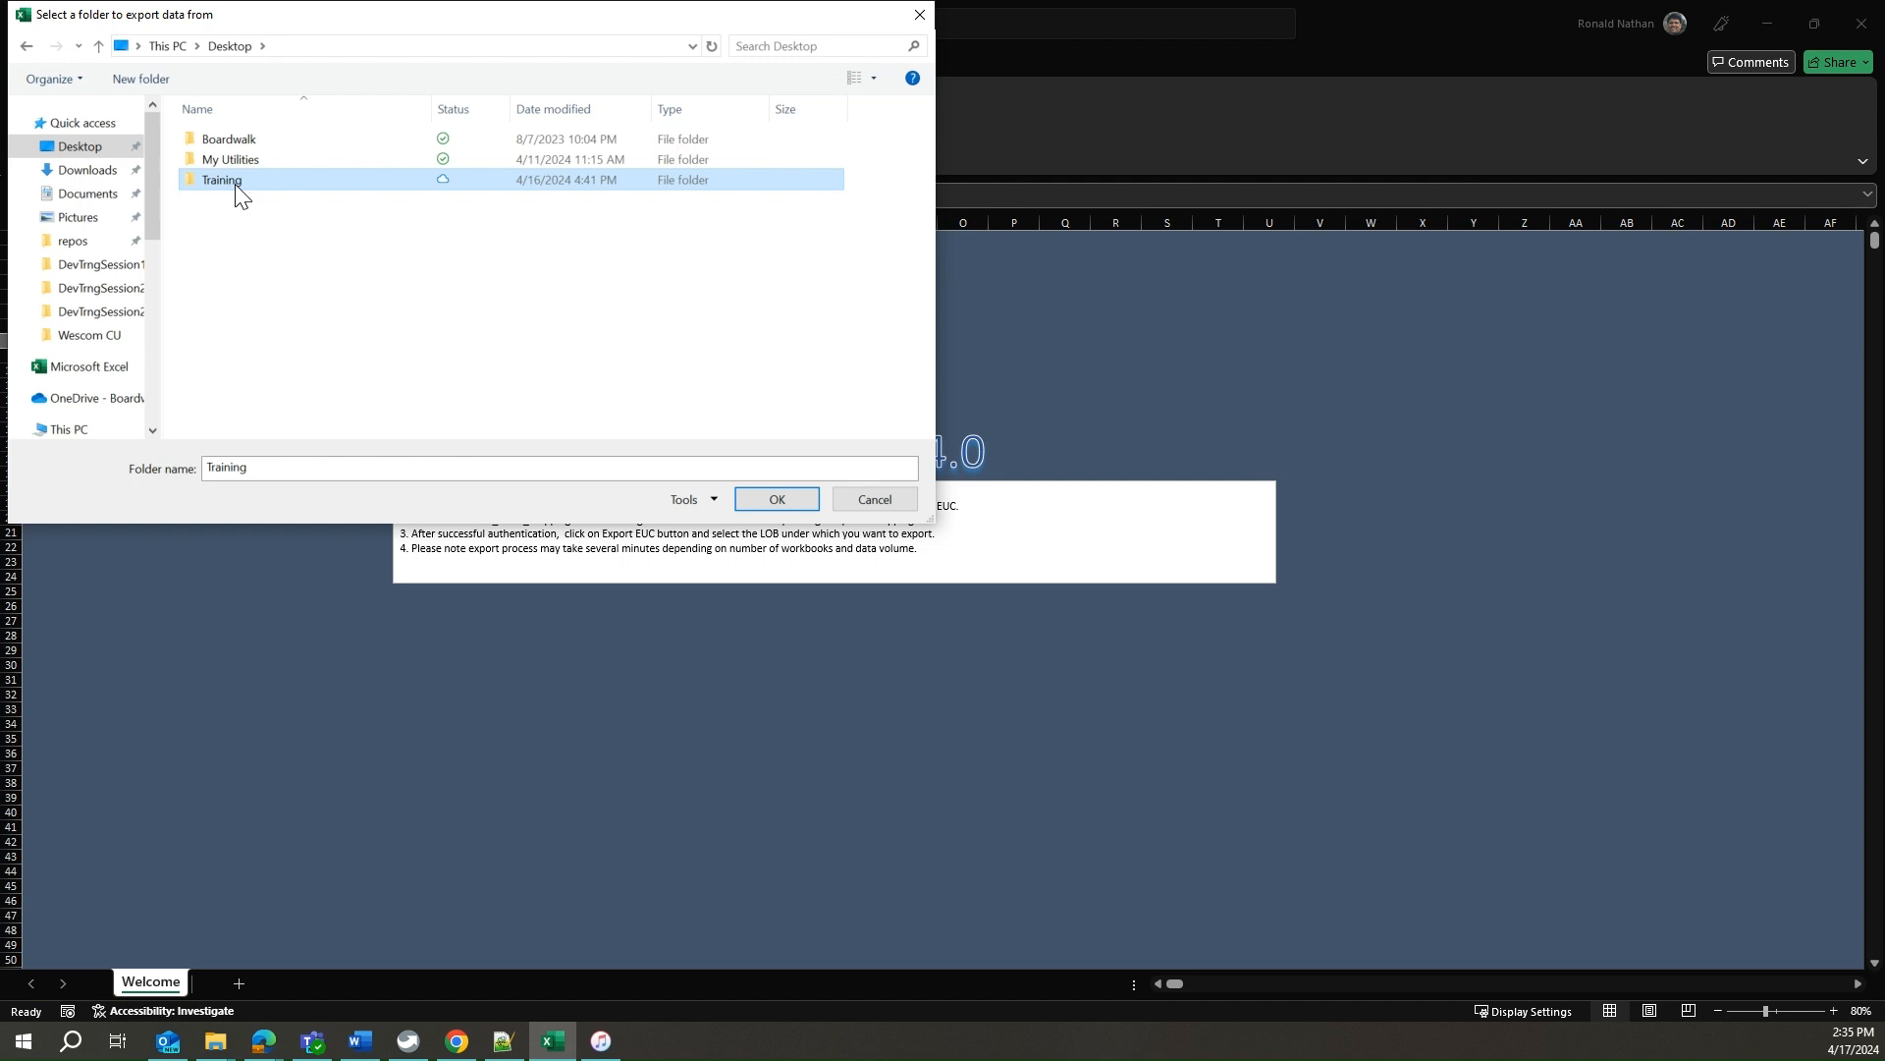
double_click(236, 185)
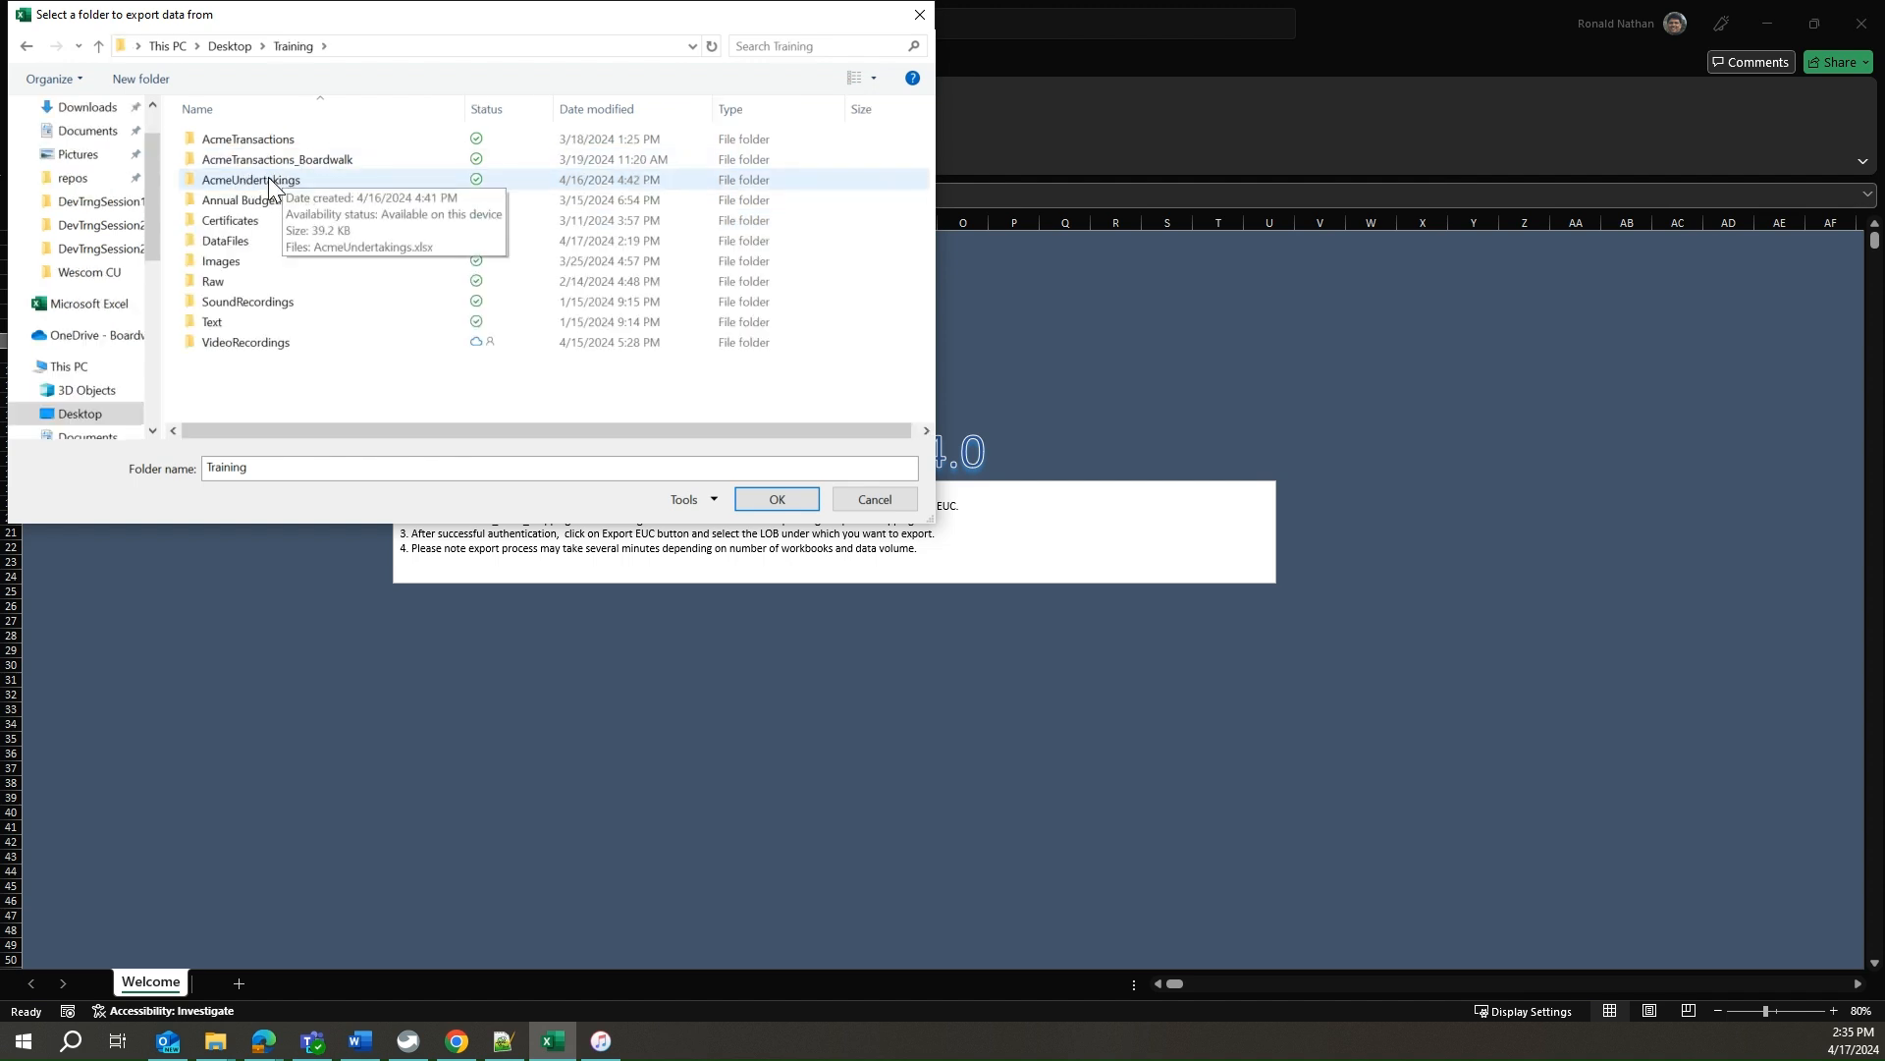
left_click(269, 179)
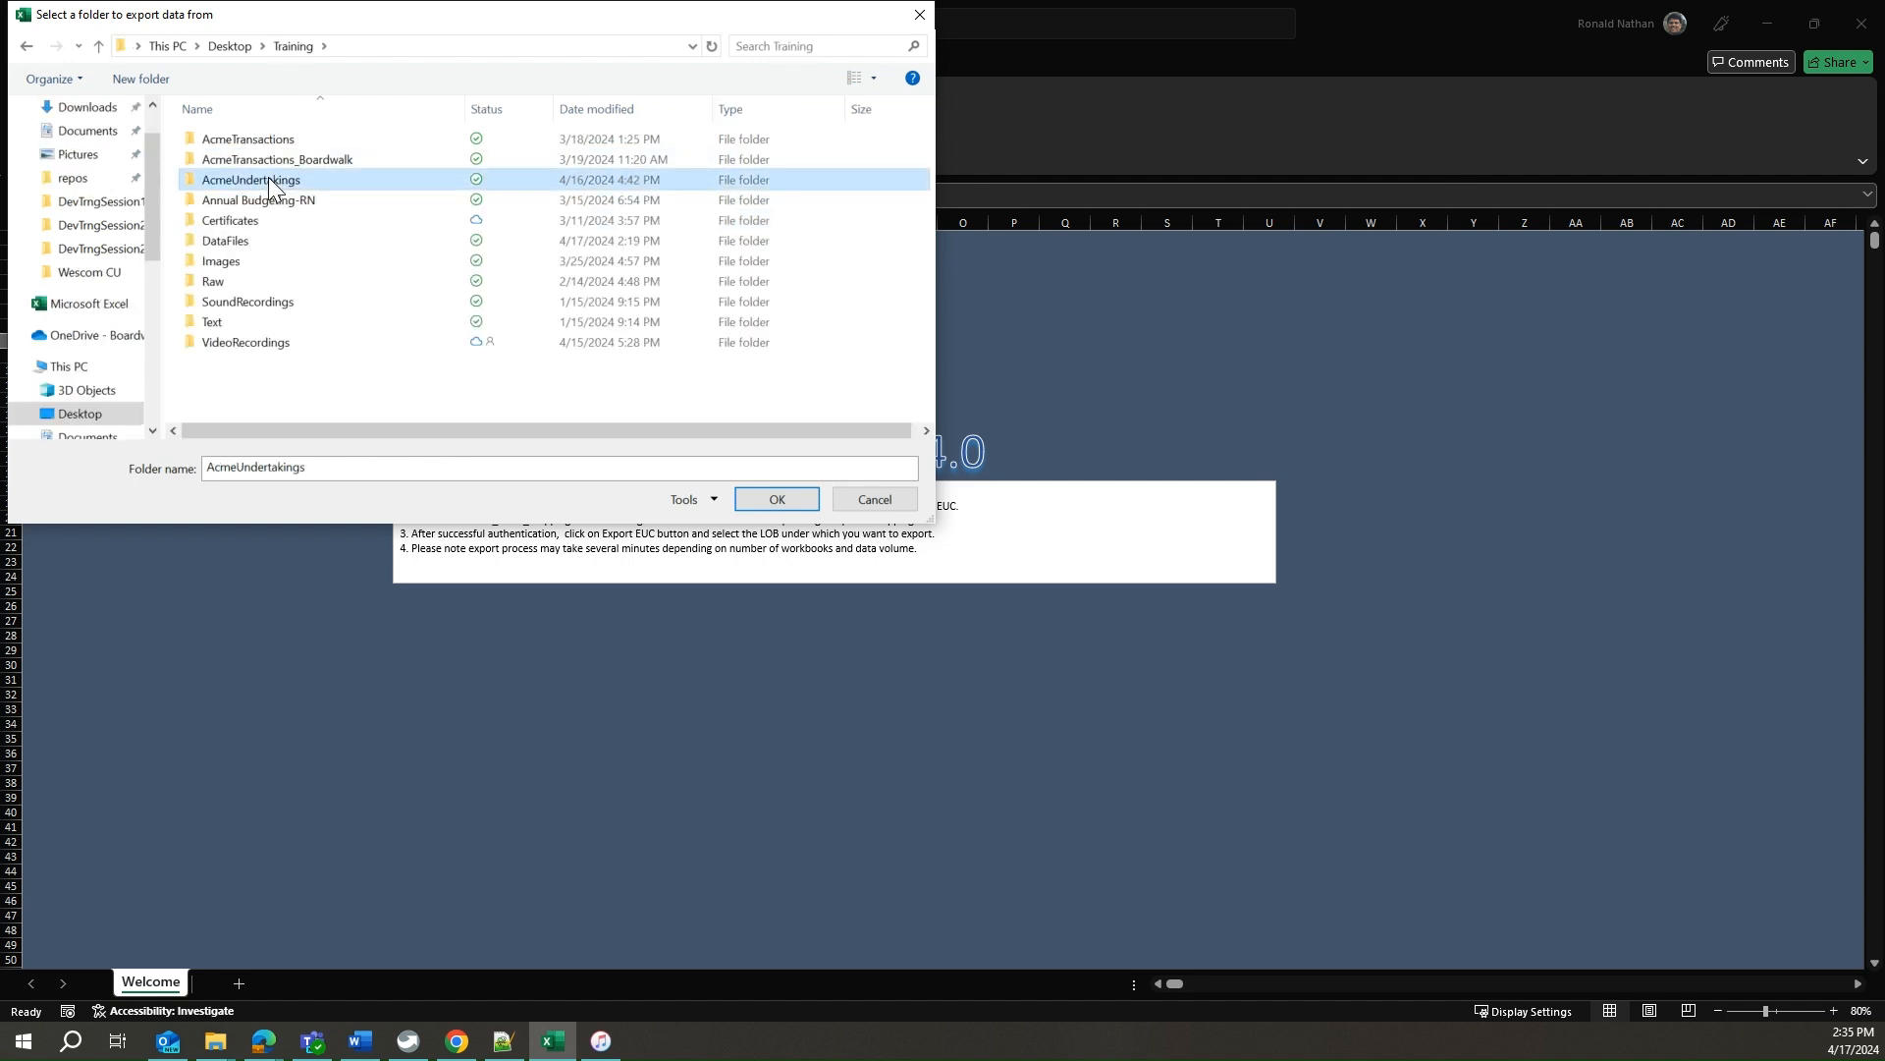
left_click(777, 501)
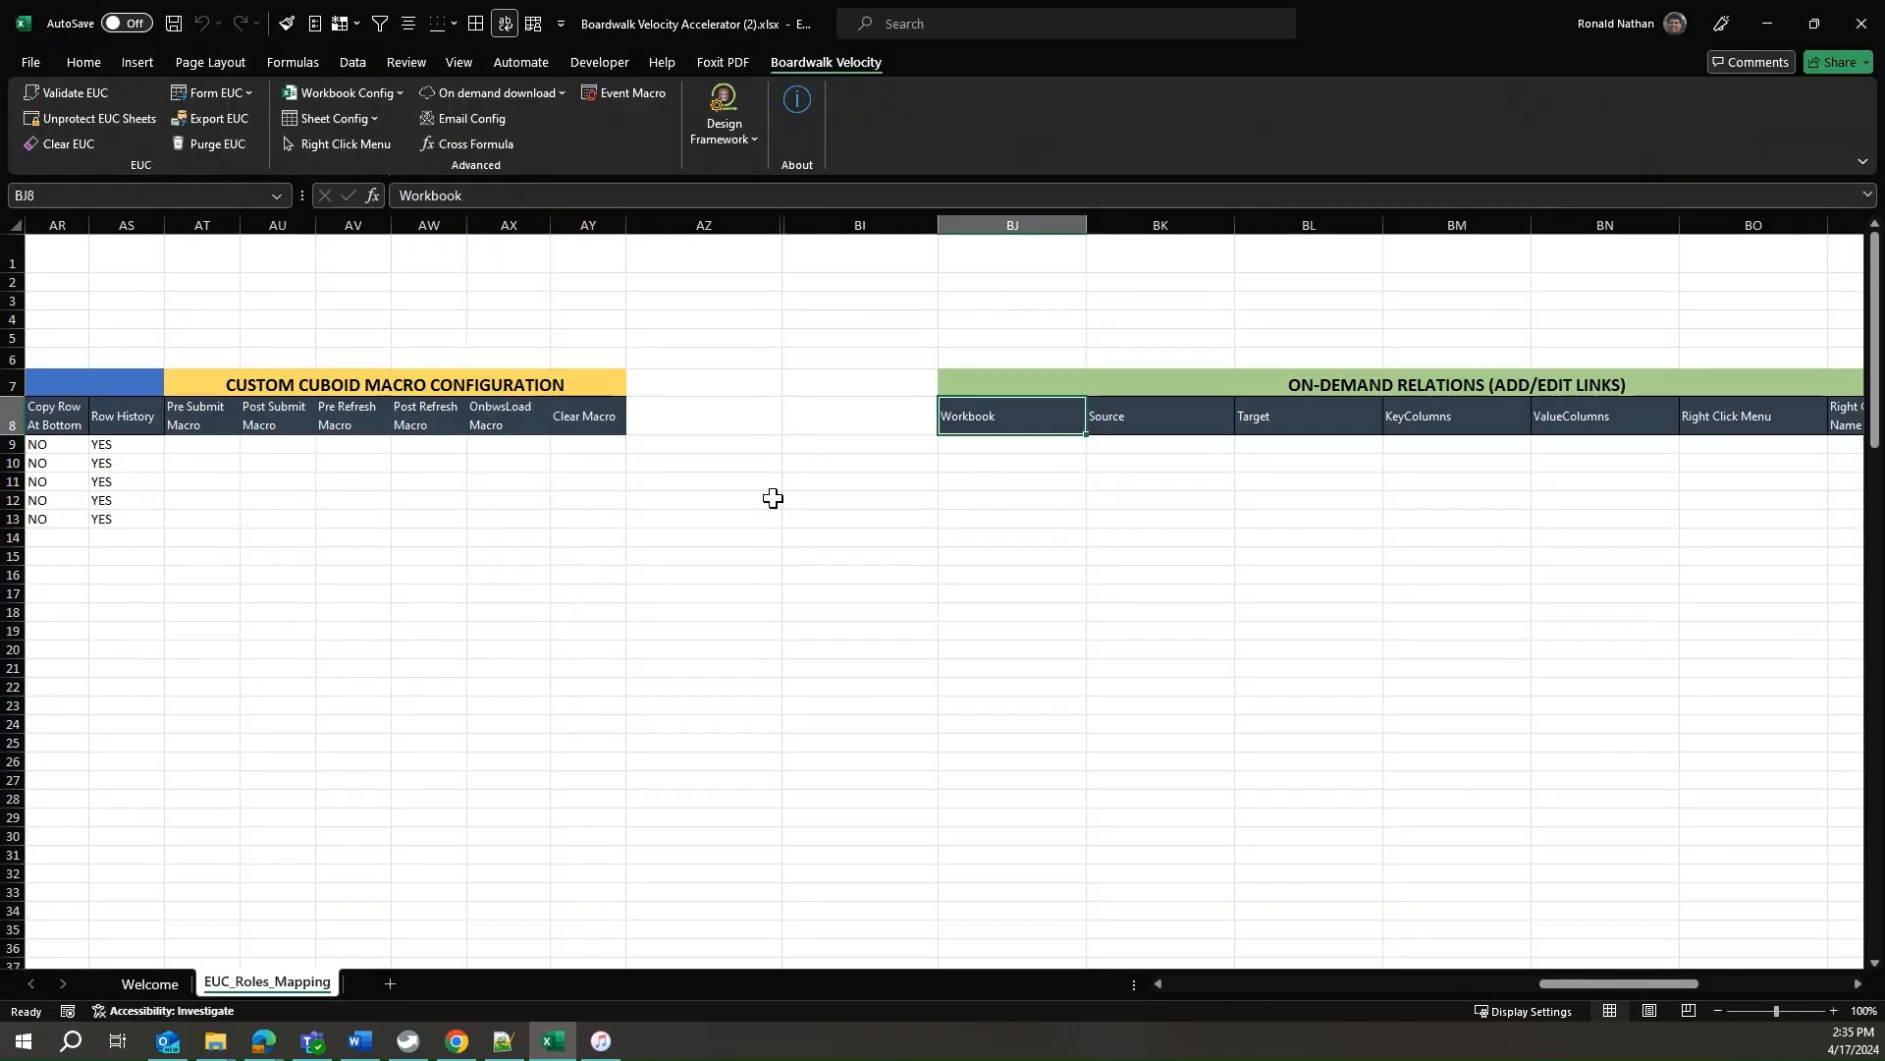
Set the Worksheet Classification of TxnPivotTable and TxnGraph to PIVOT in the EUC_Roles_Mapping sheet
left_click_drag(1552, 983, 1216, 985)
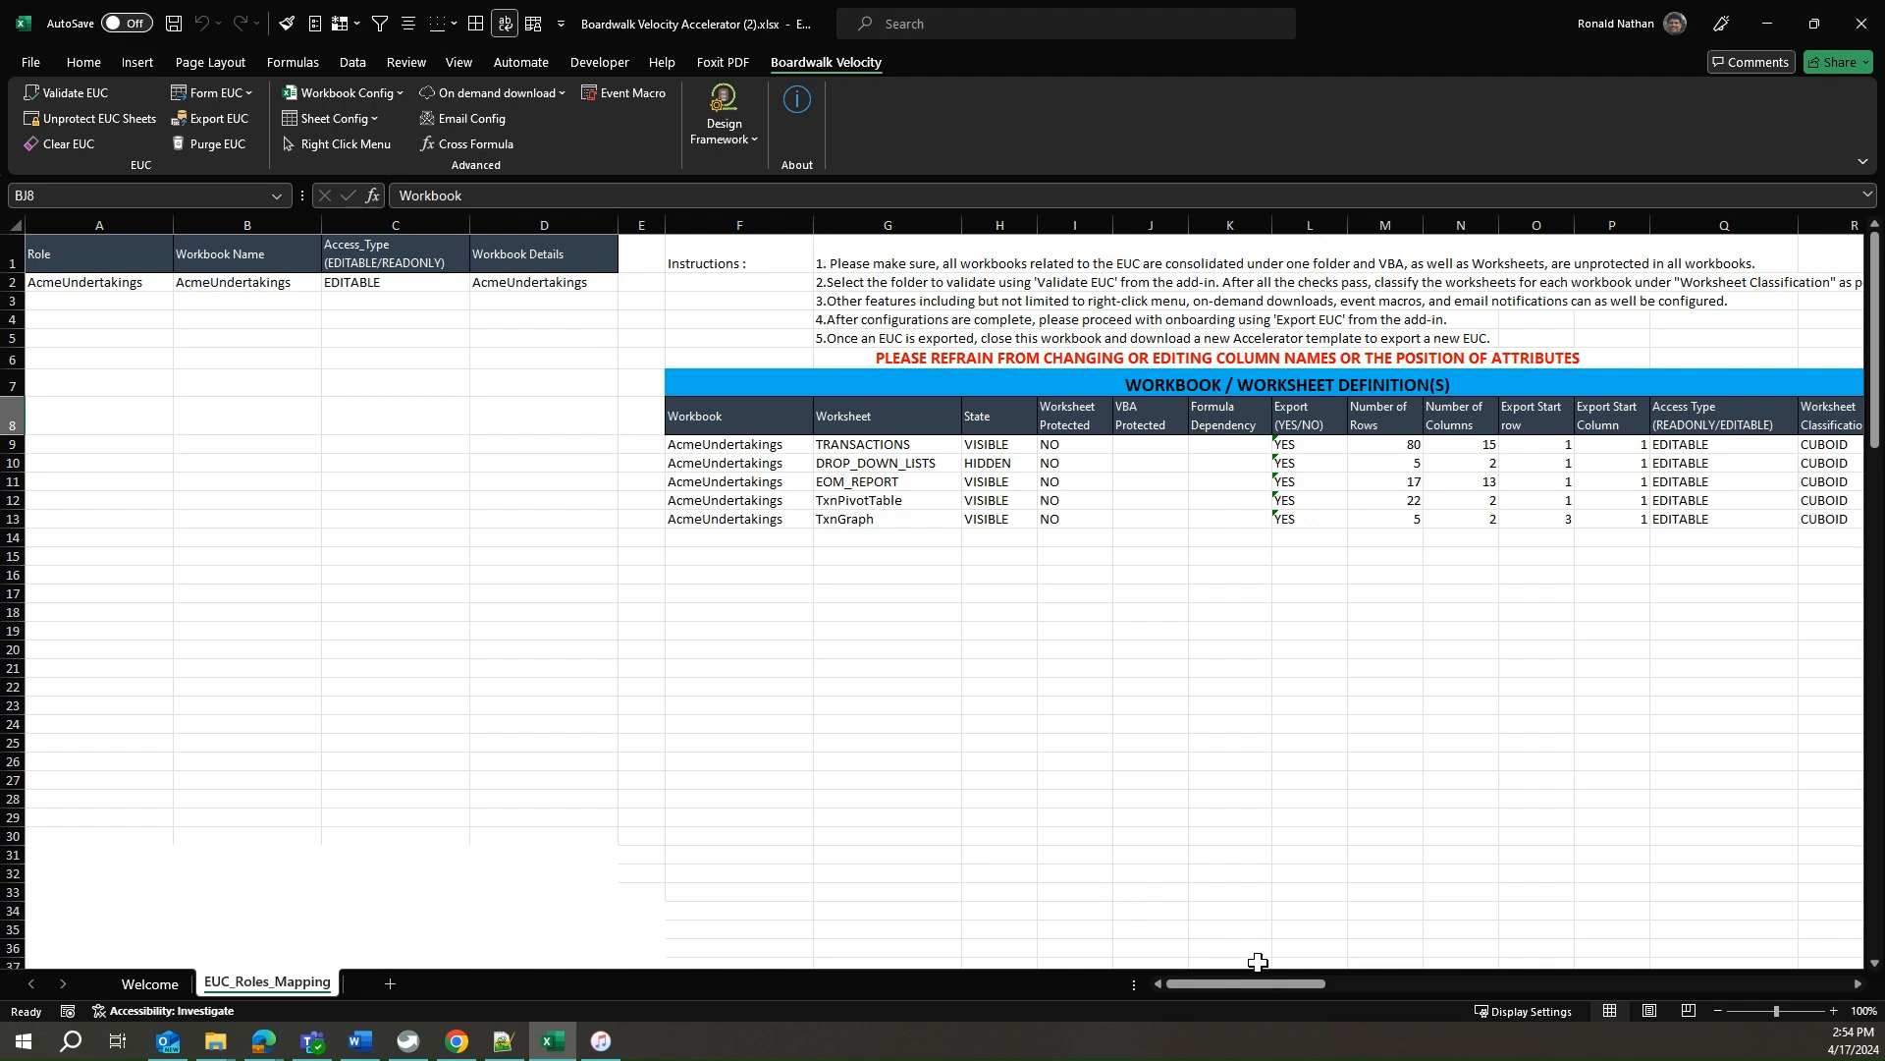
left_click_drag(1269, 980, 1325, 981)
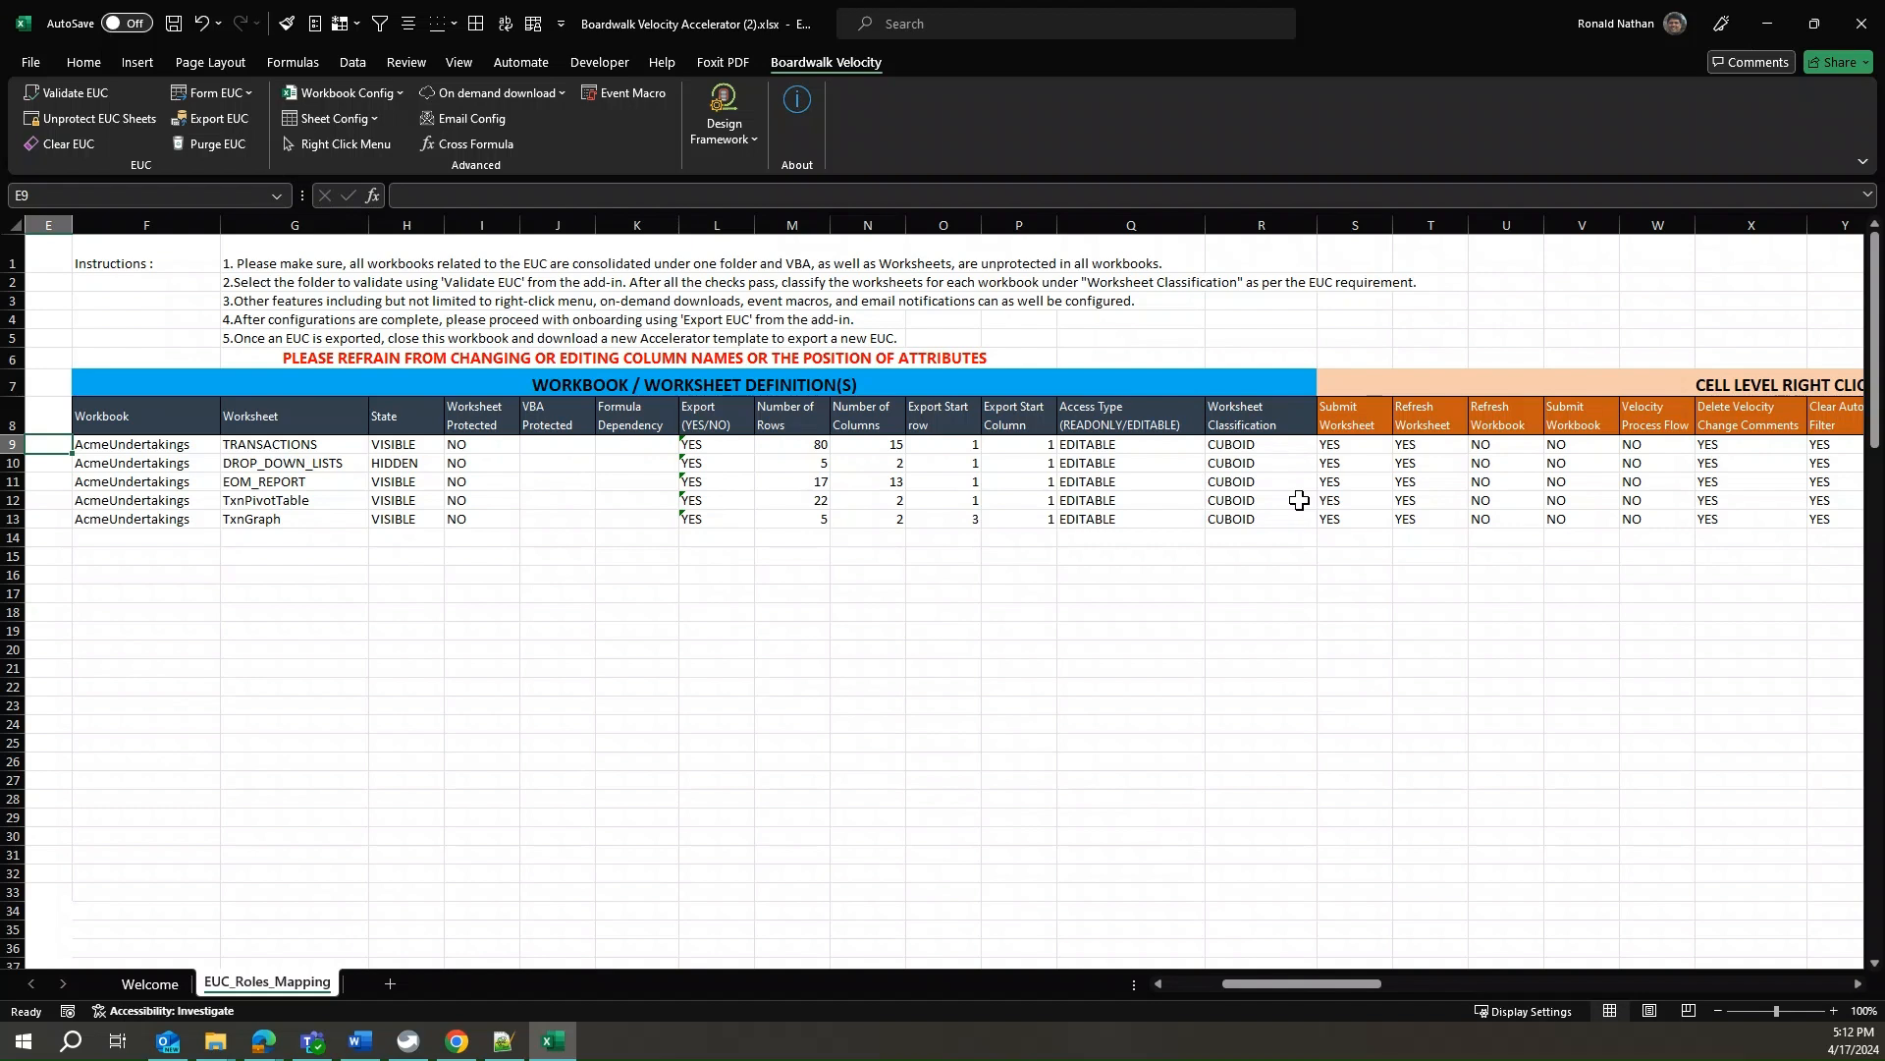
left_click(1299, 501)
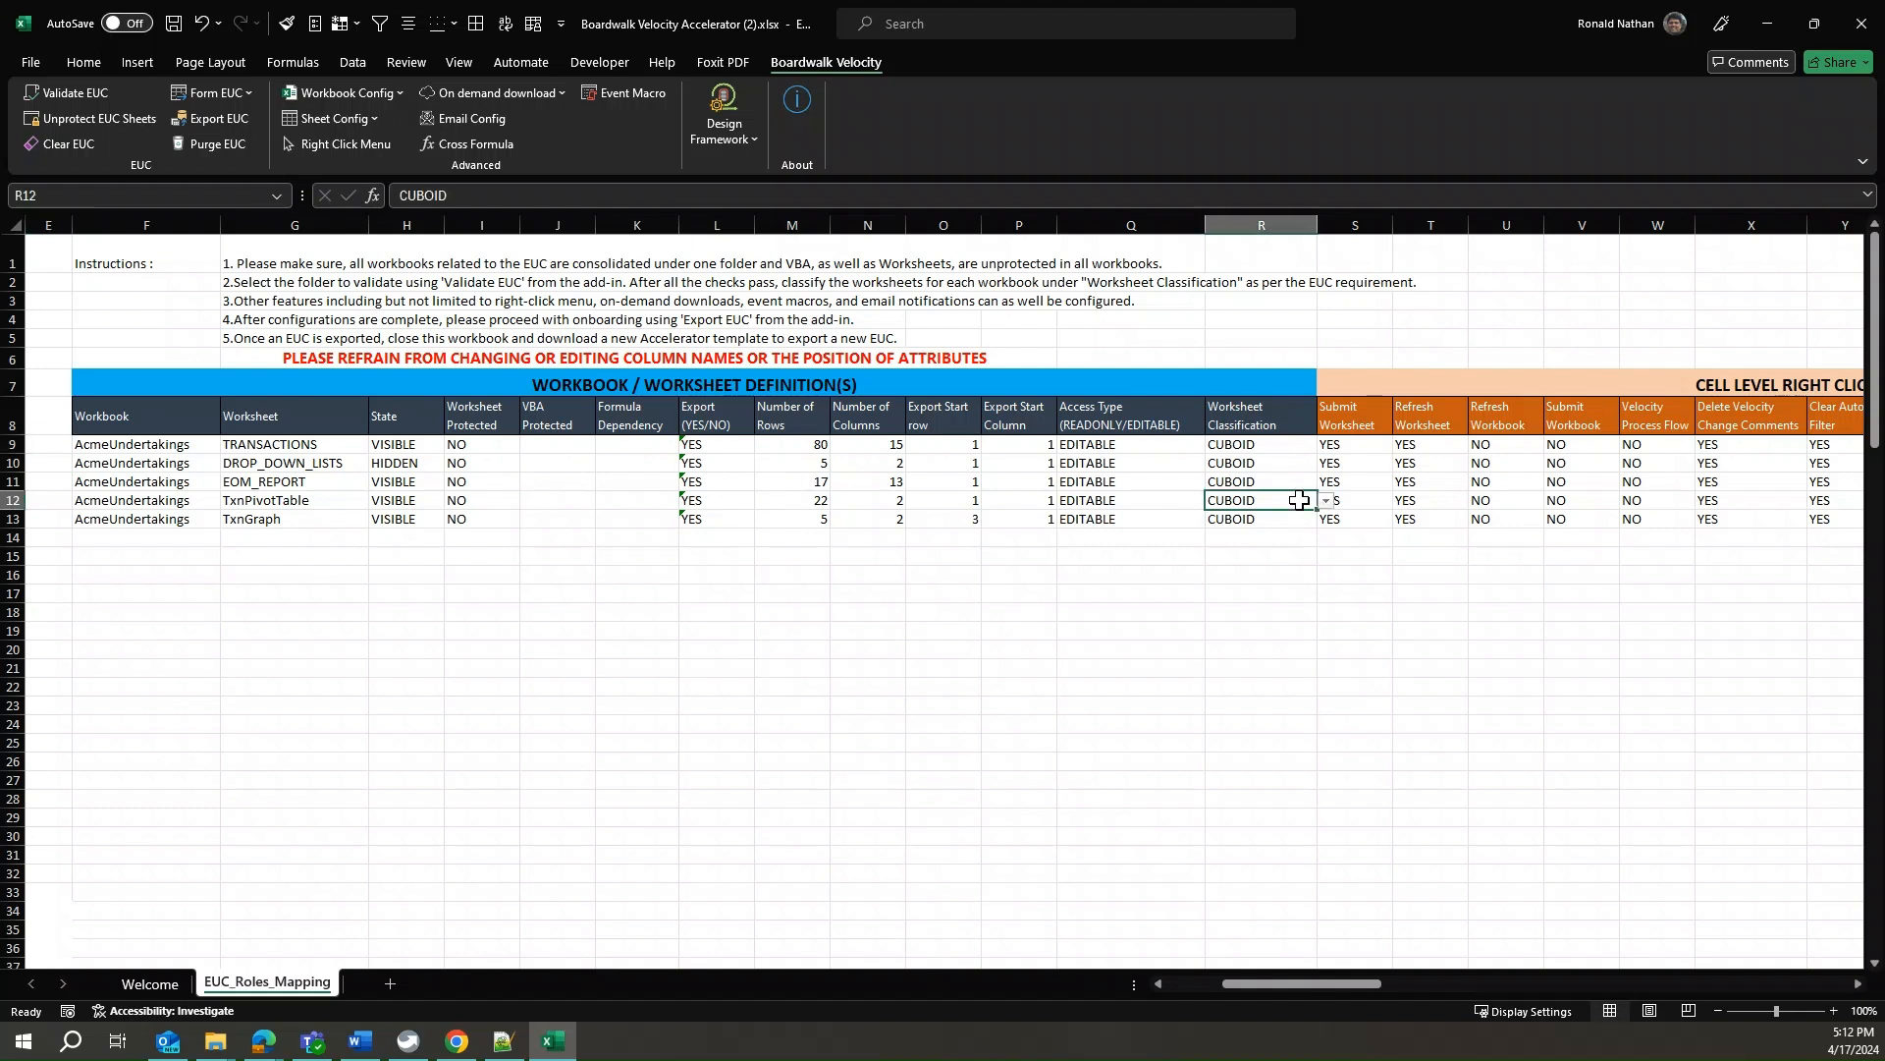
left_click(1324, 501)
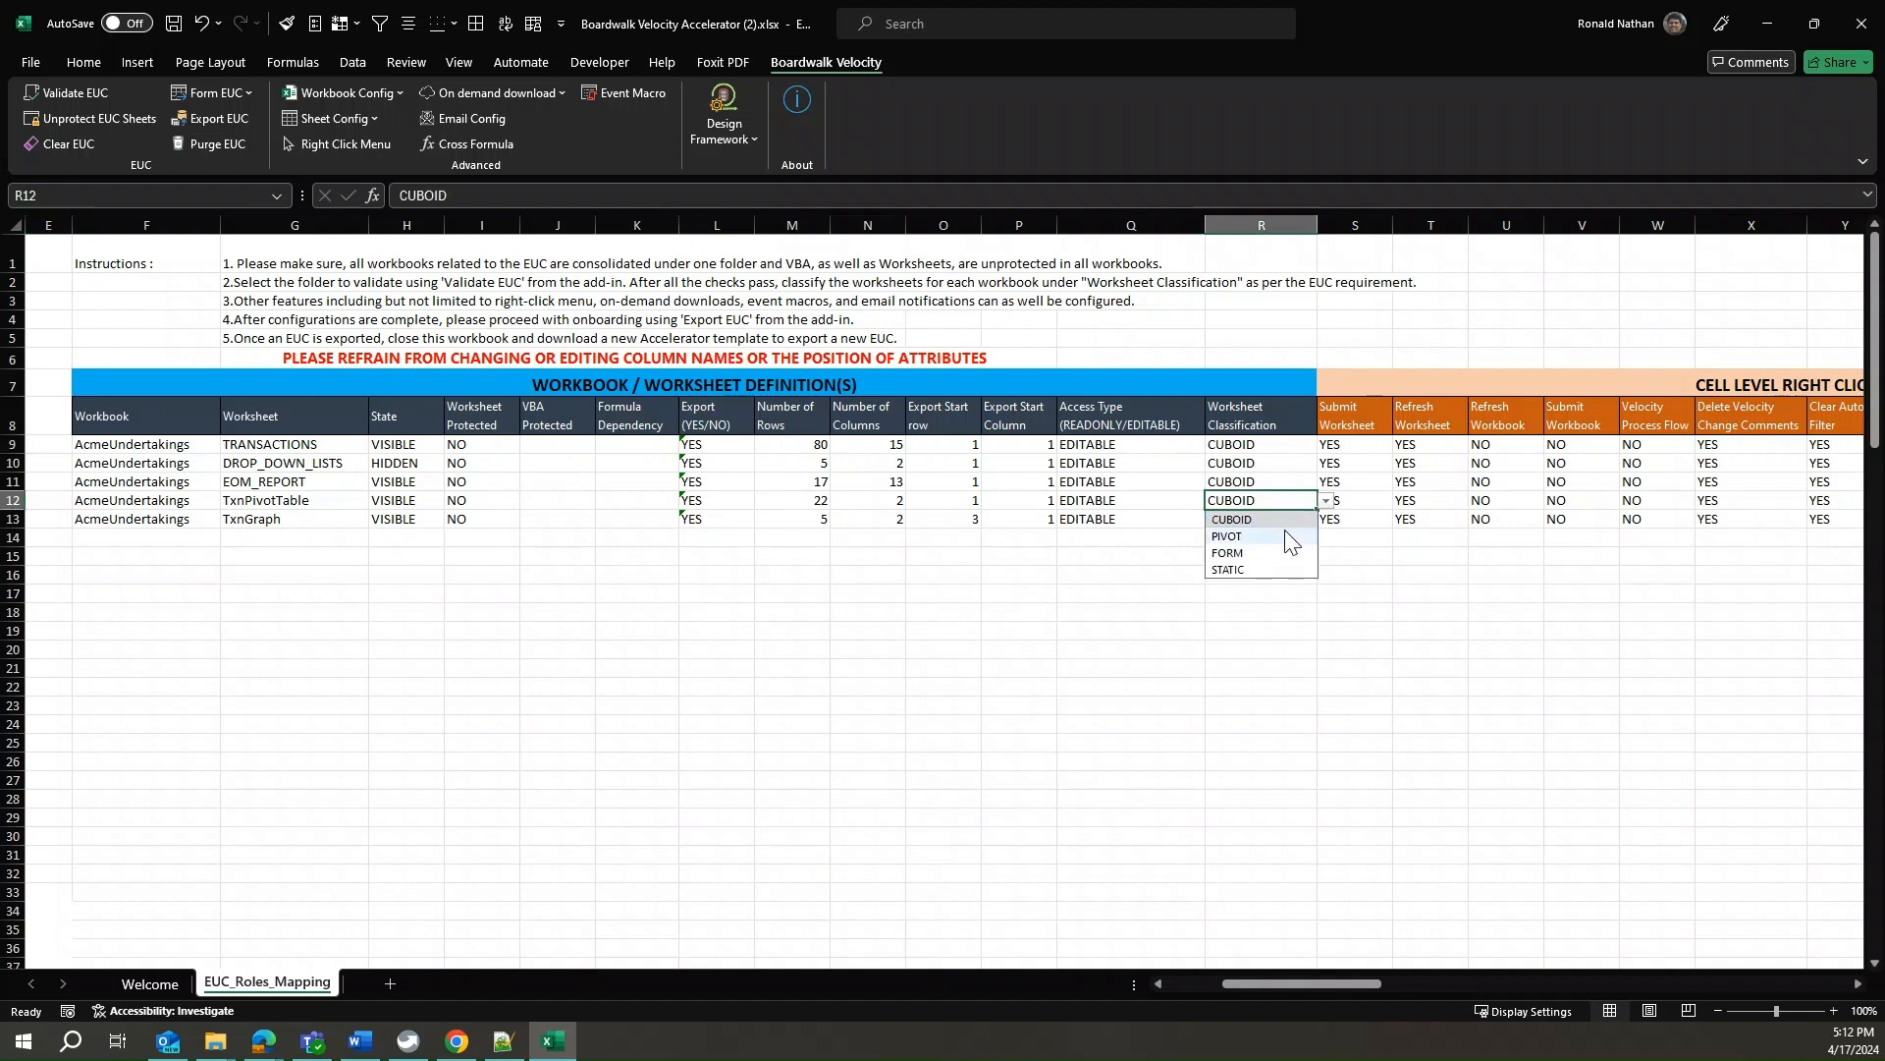
left_click(1288, 536)
left_click(1284, 518)
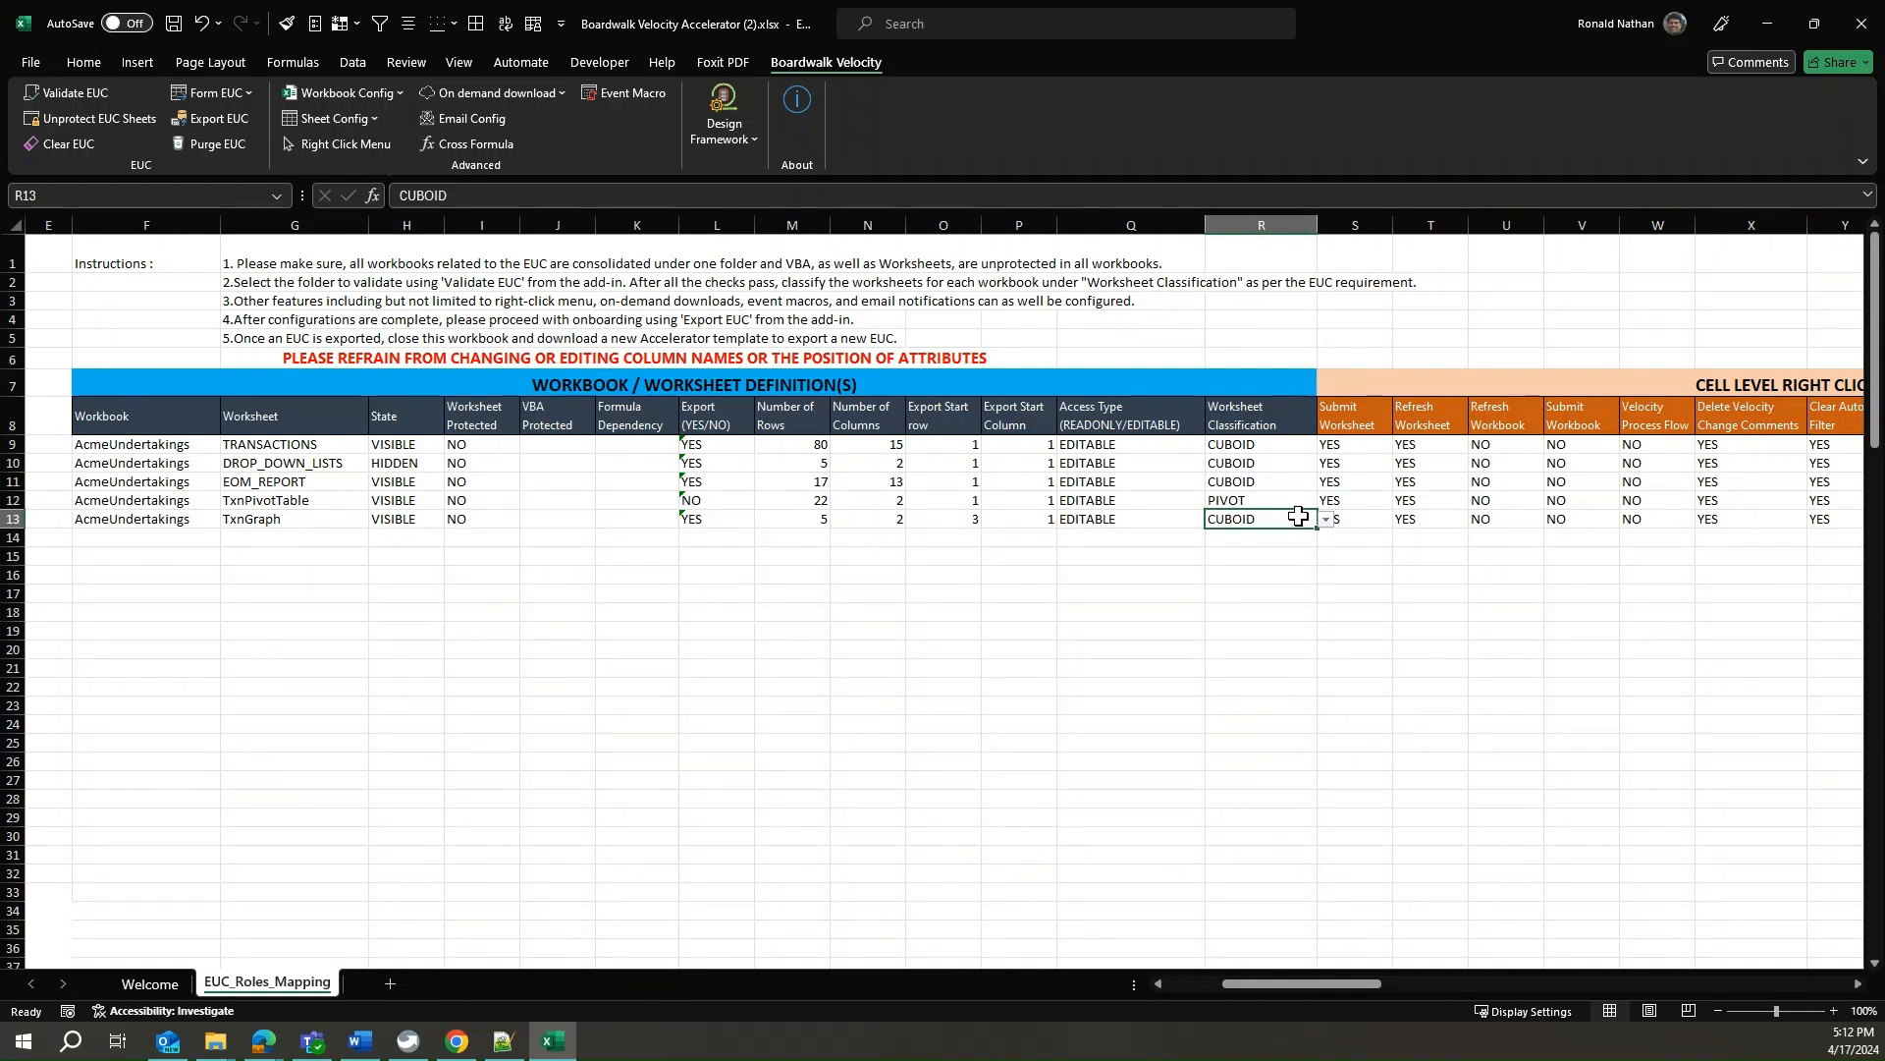
left_click(1326, 519)
left_click(1285, 556)
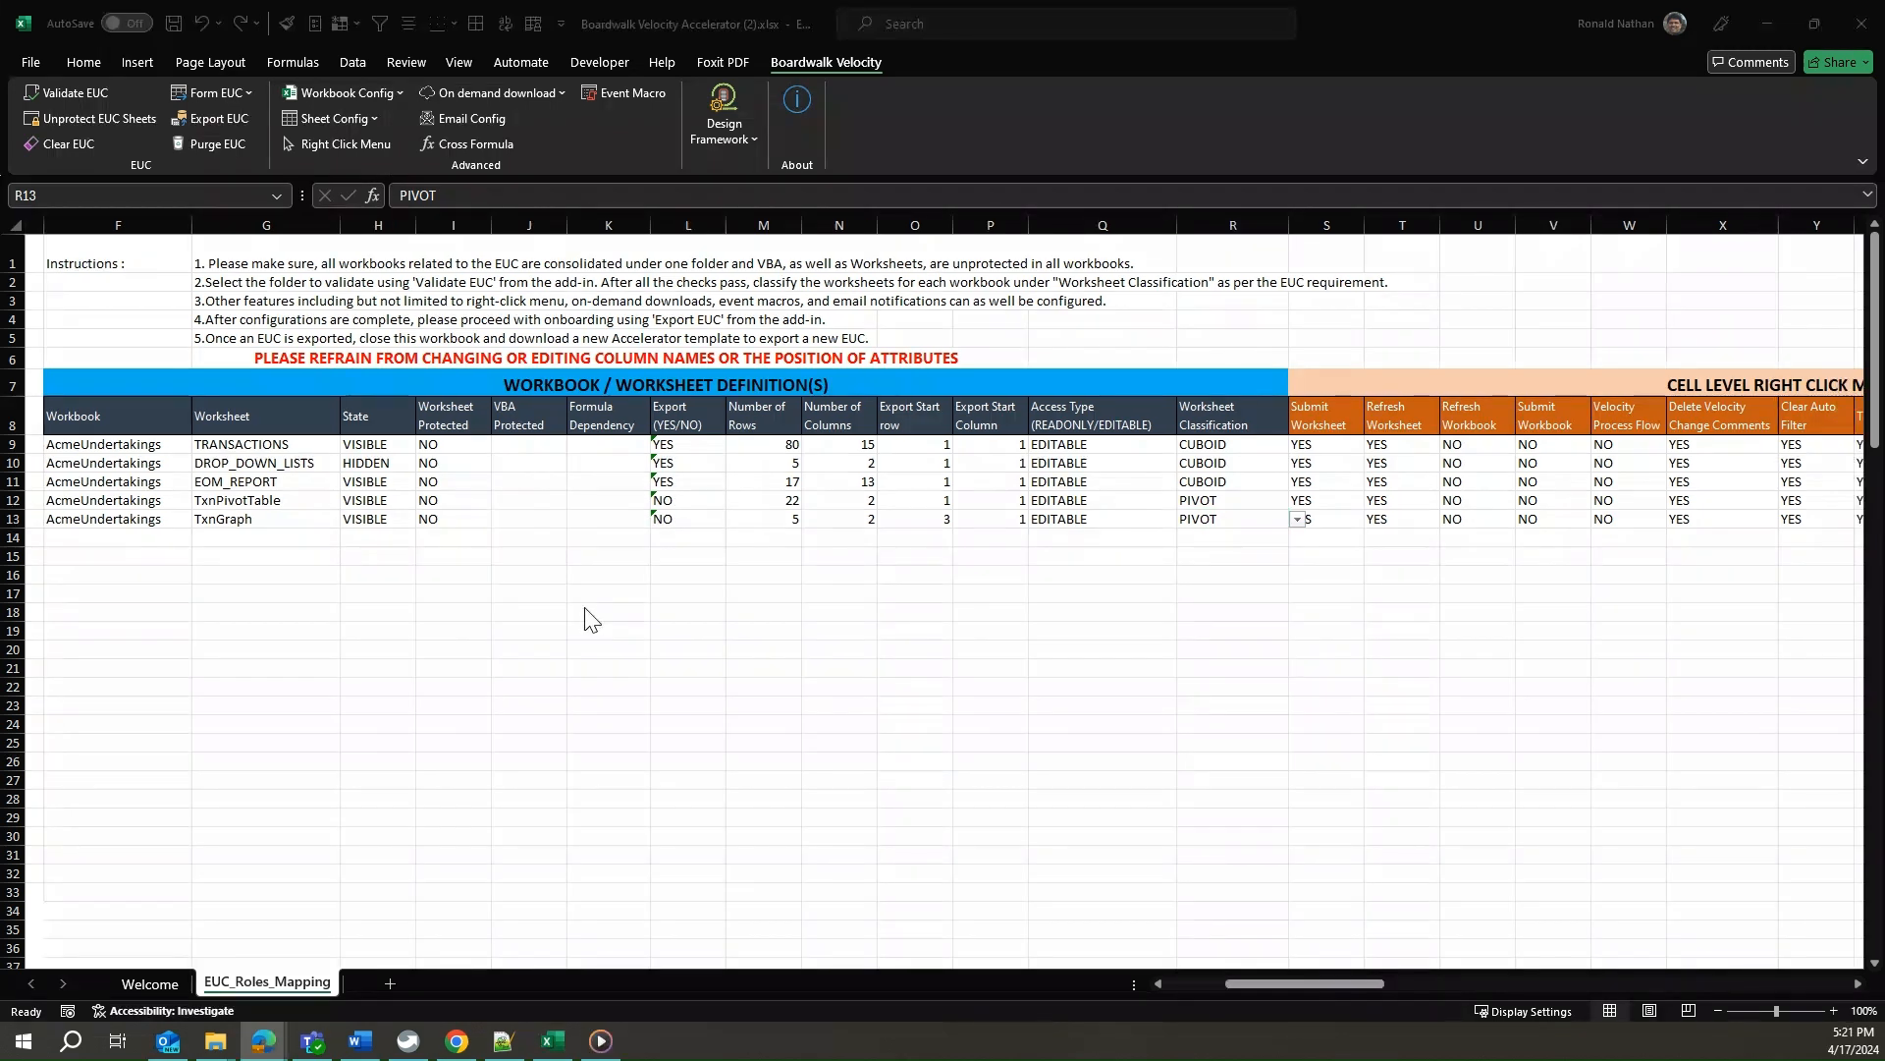
Examine the cell-level and row-level menu configuration columns and the matching Boardwalk commands for a cell and a row in the AcmeTransactions workbook
left_click(1257, 981)
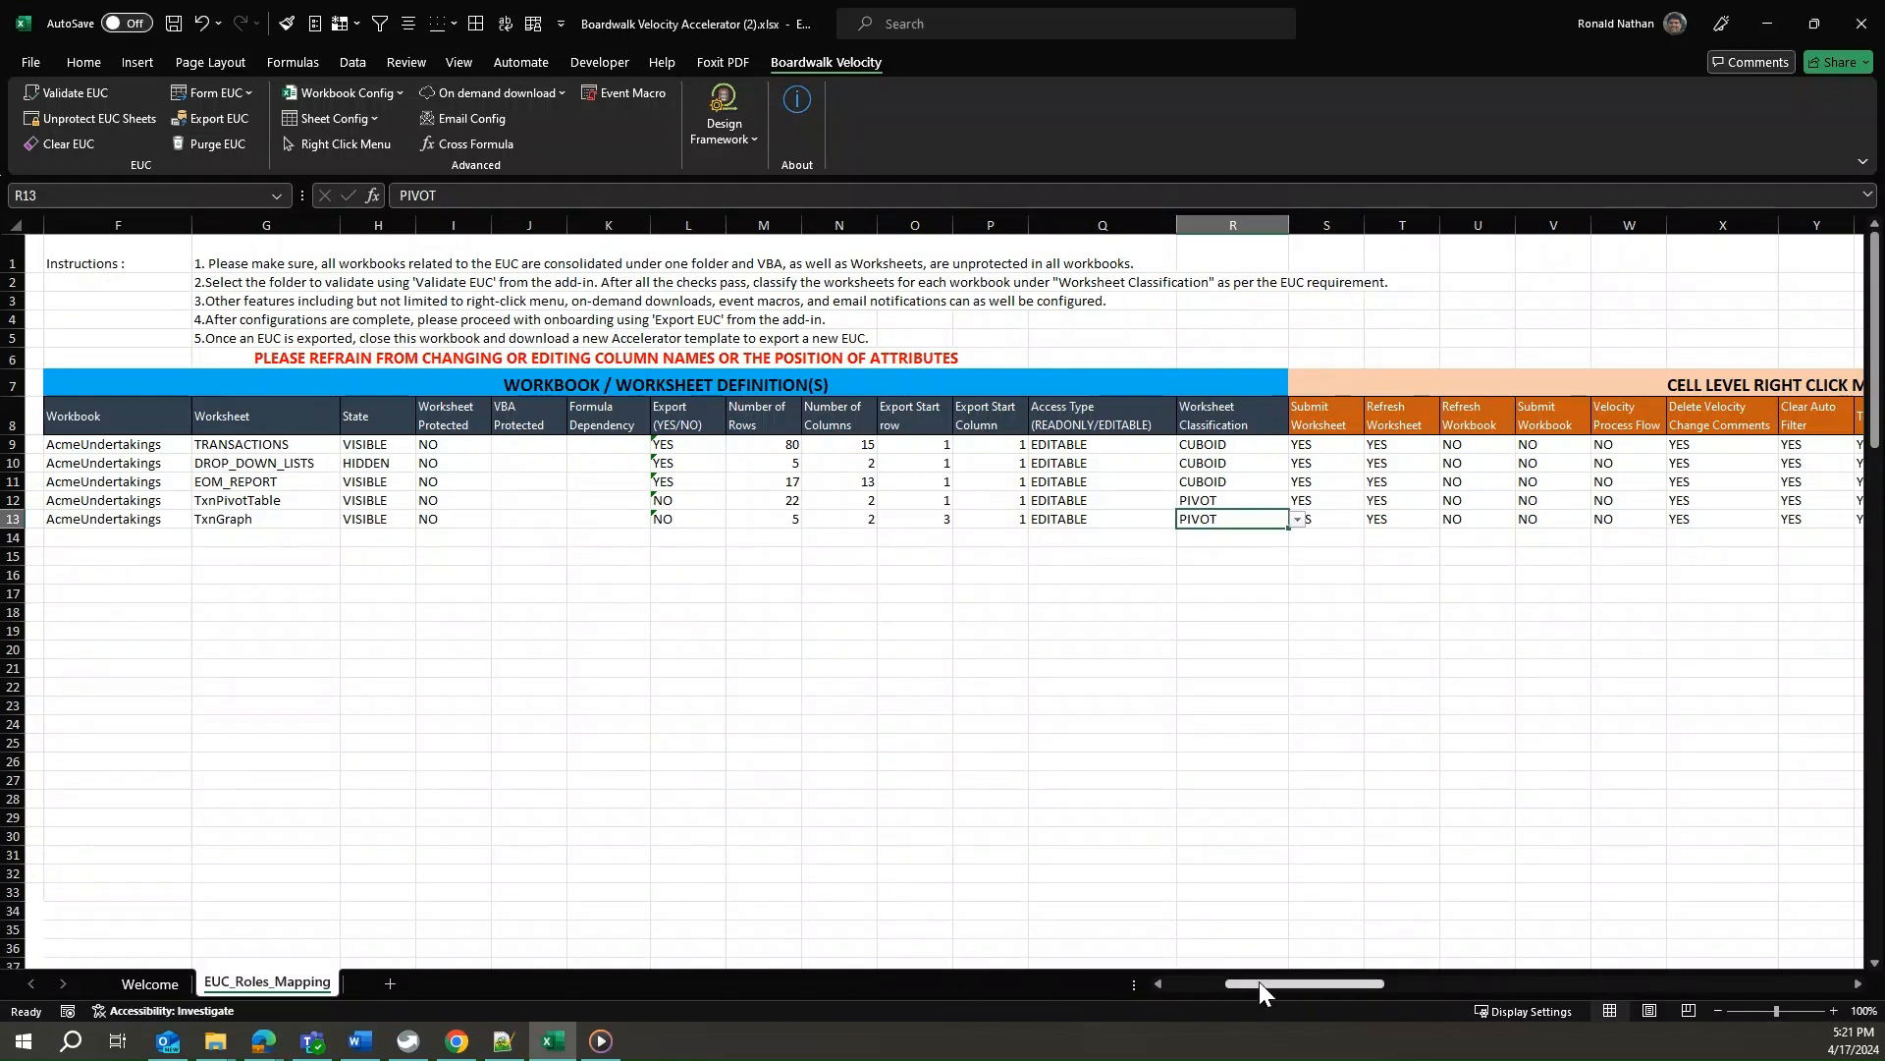
left_click_drag(1306, 982, 1422, 974)
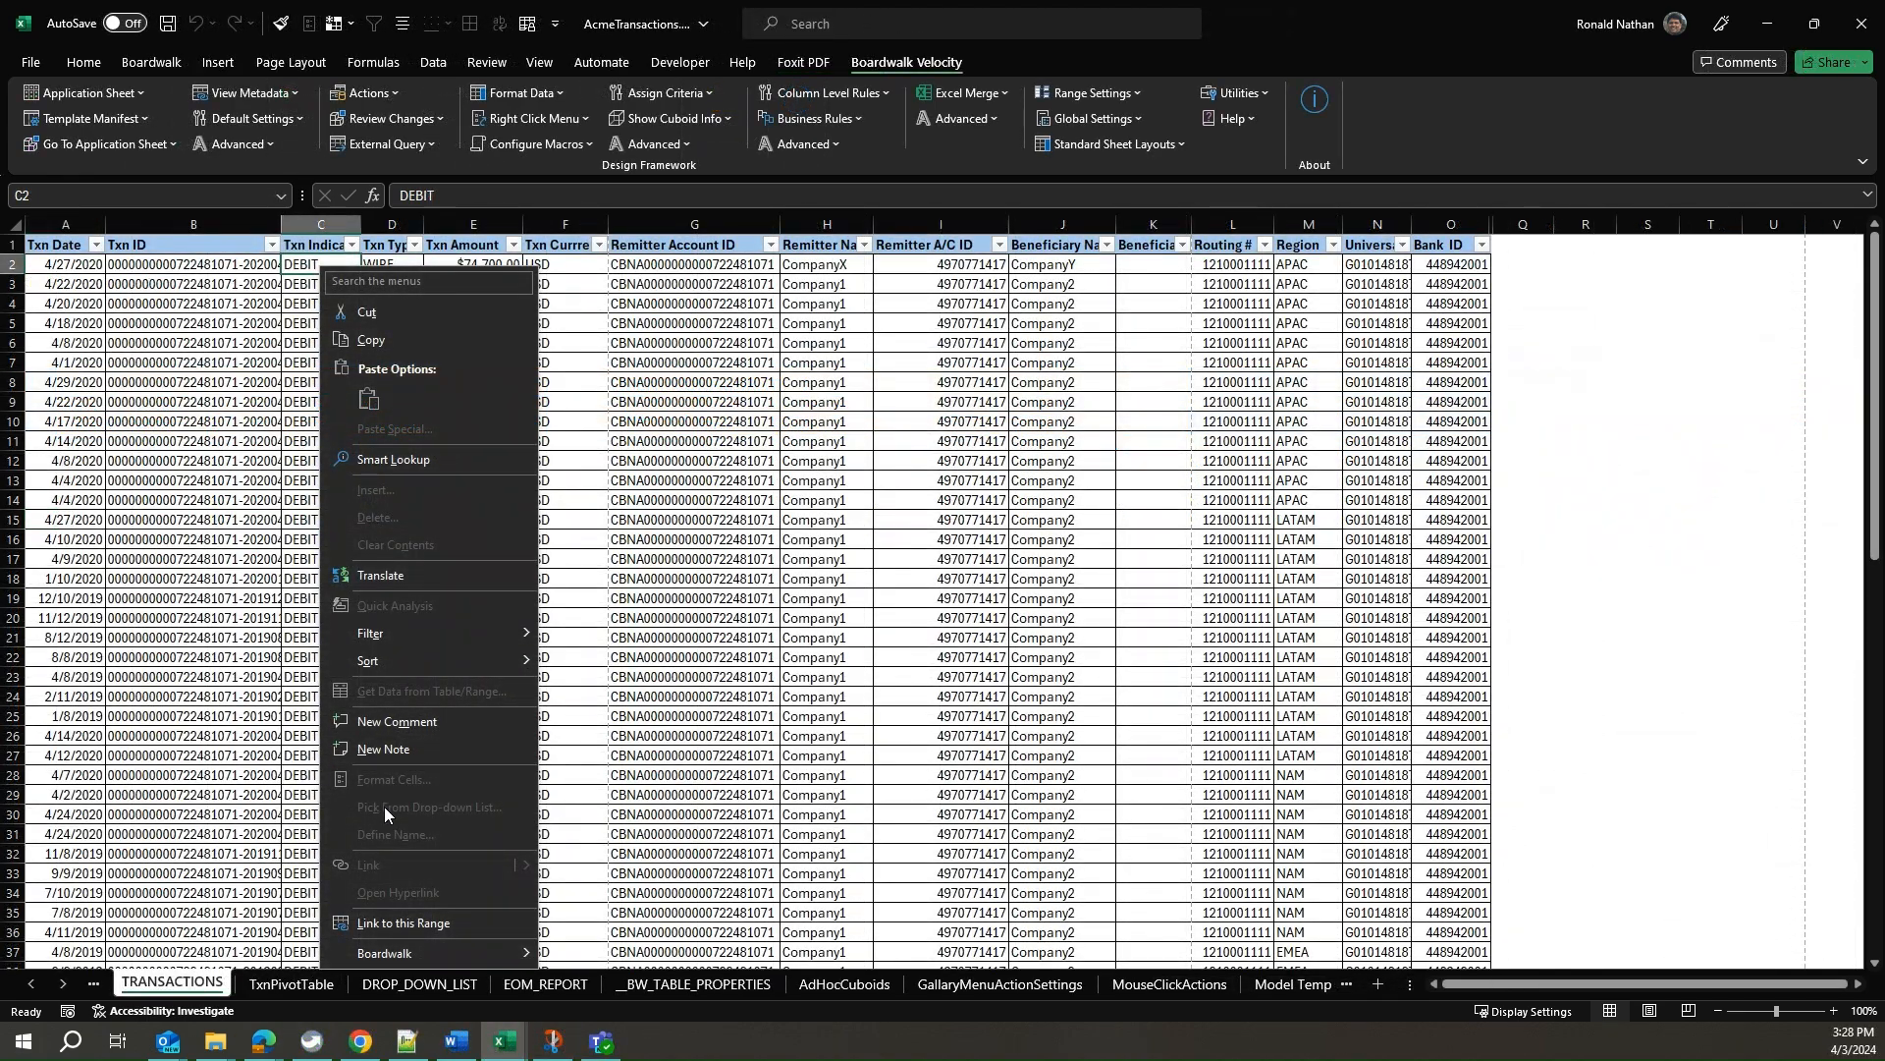
mouse_move(385, 952)
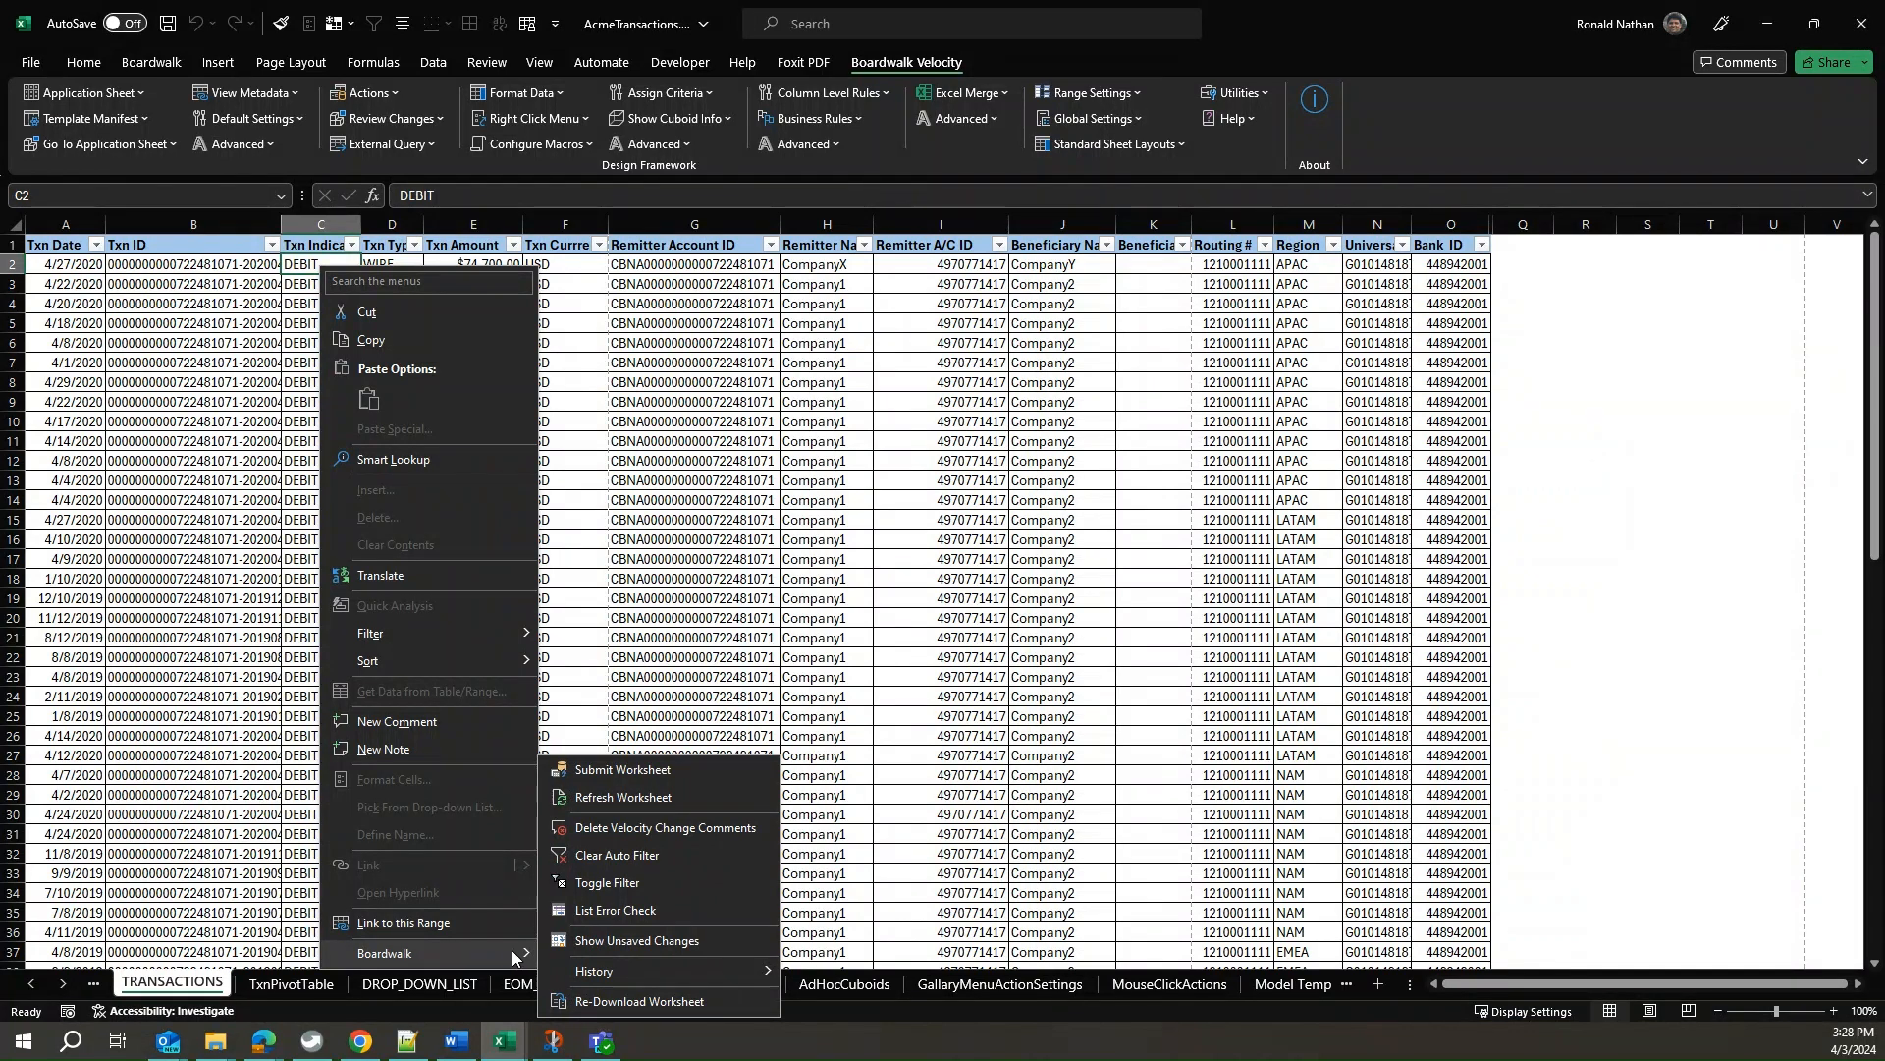
mouse_move(633, 968)
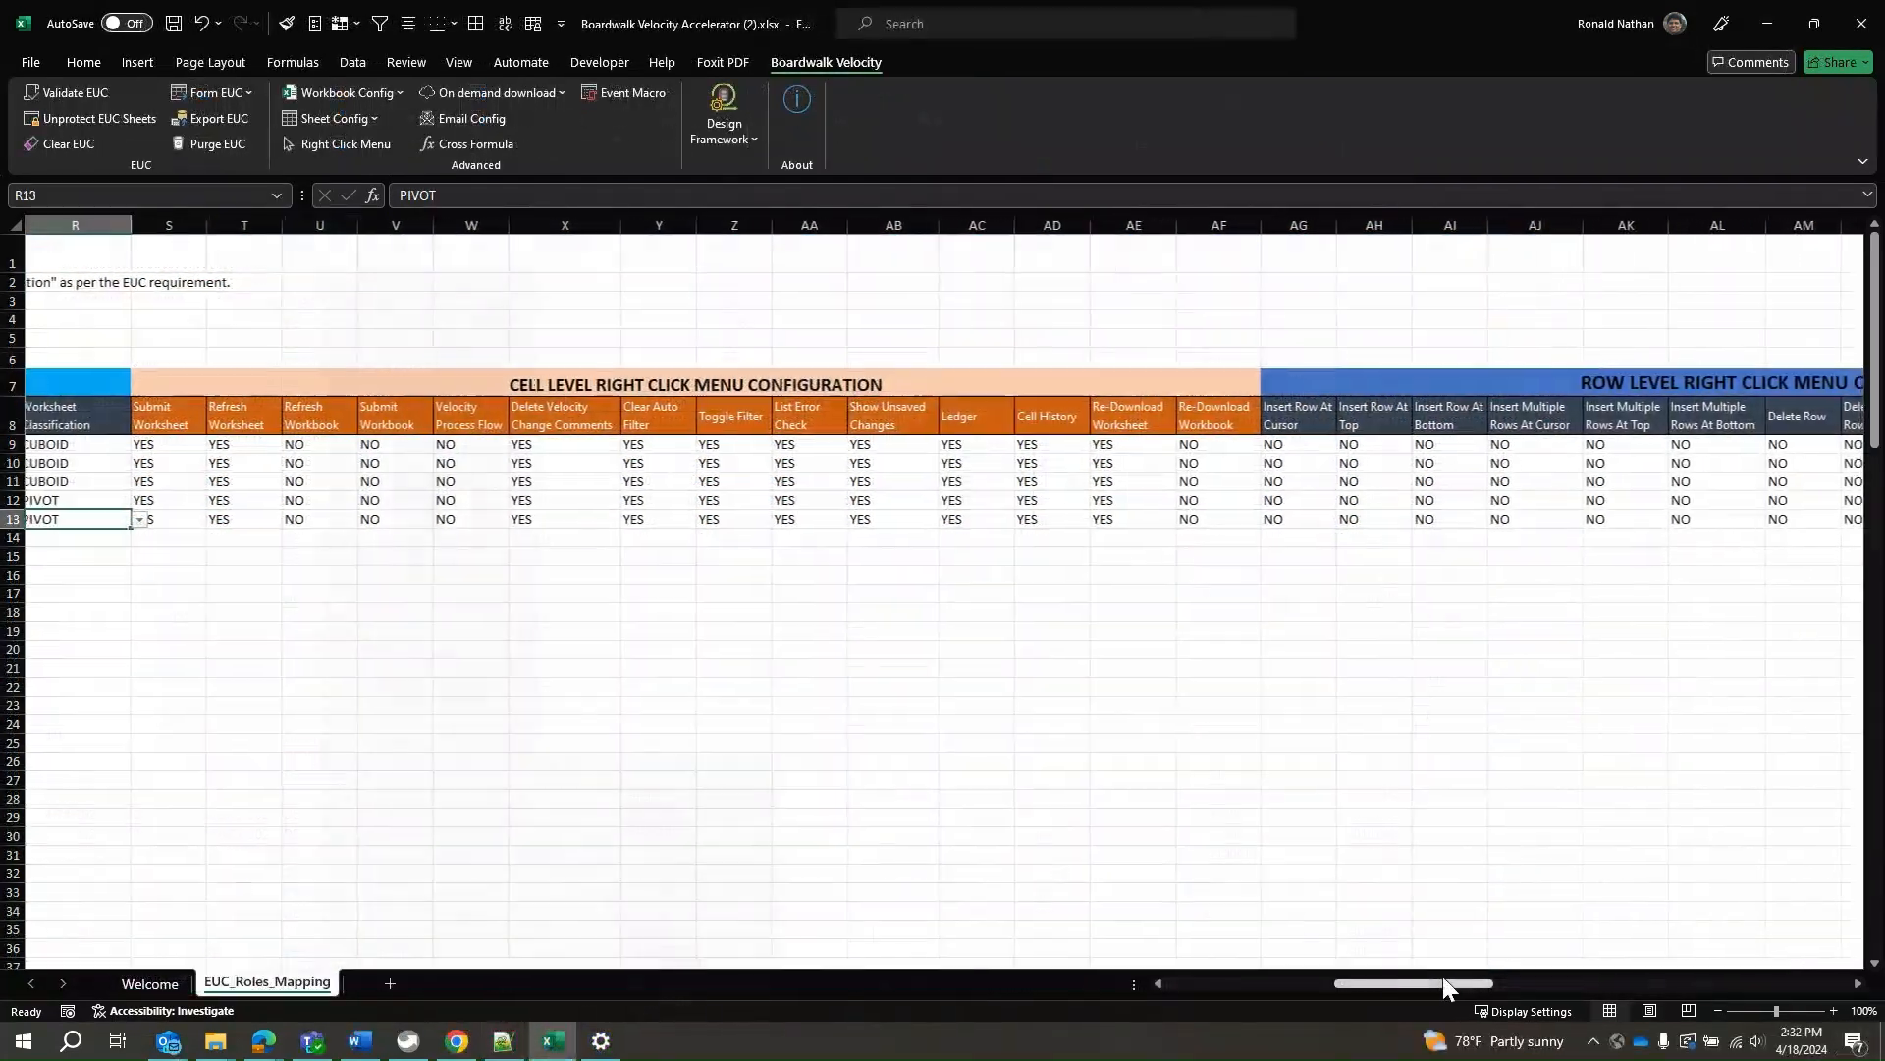
left_click_drag(1443, 979, 1587, 992)
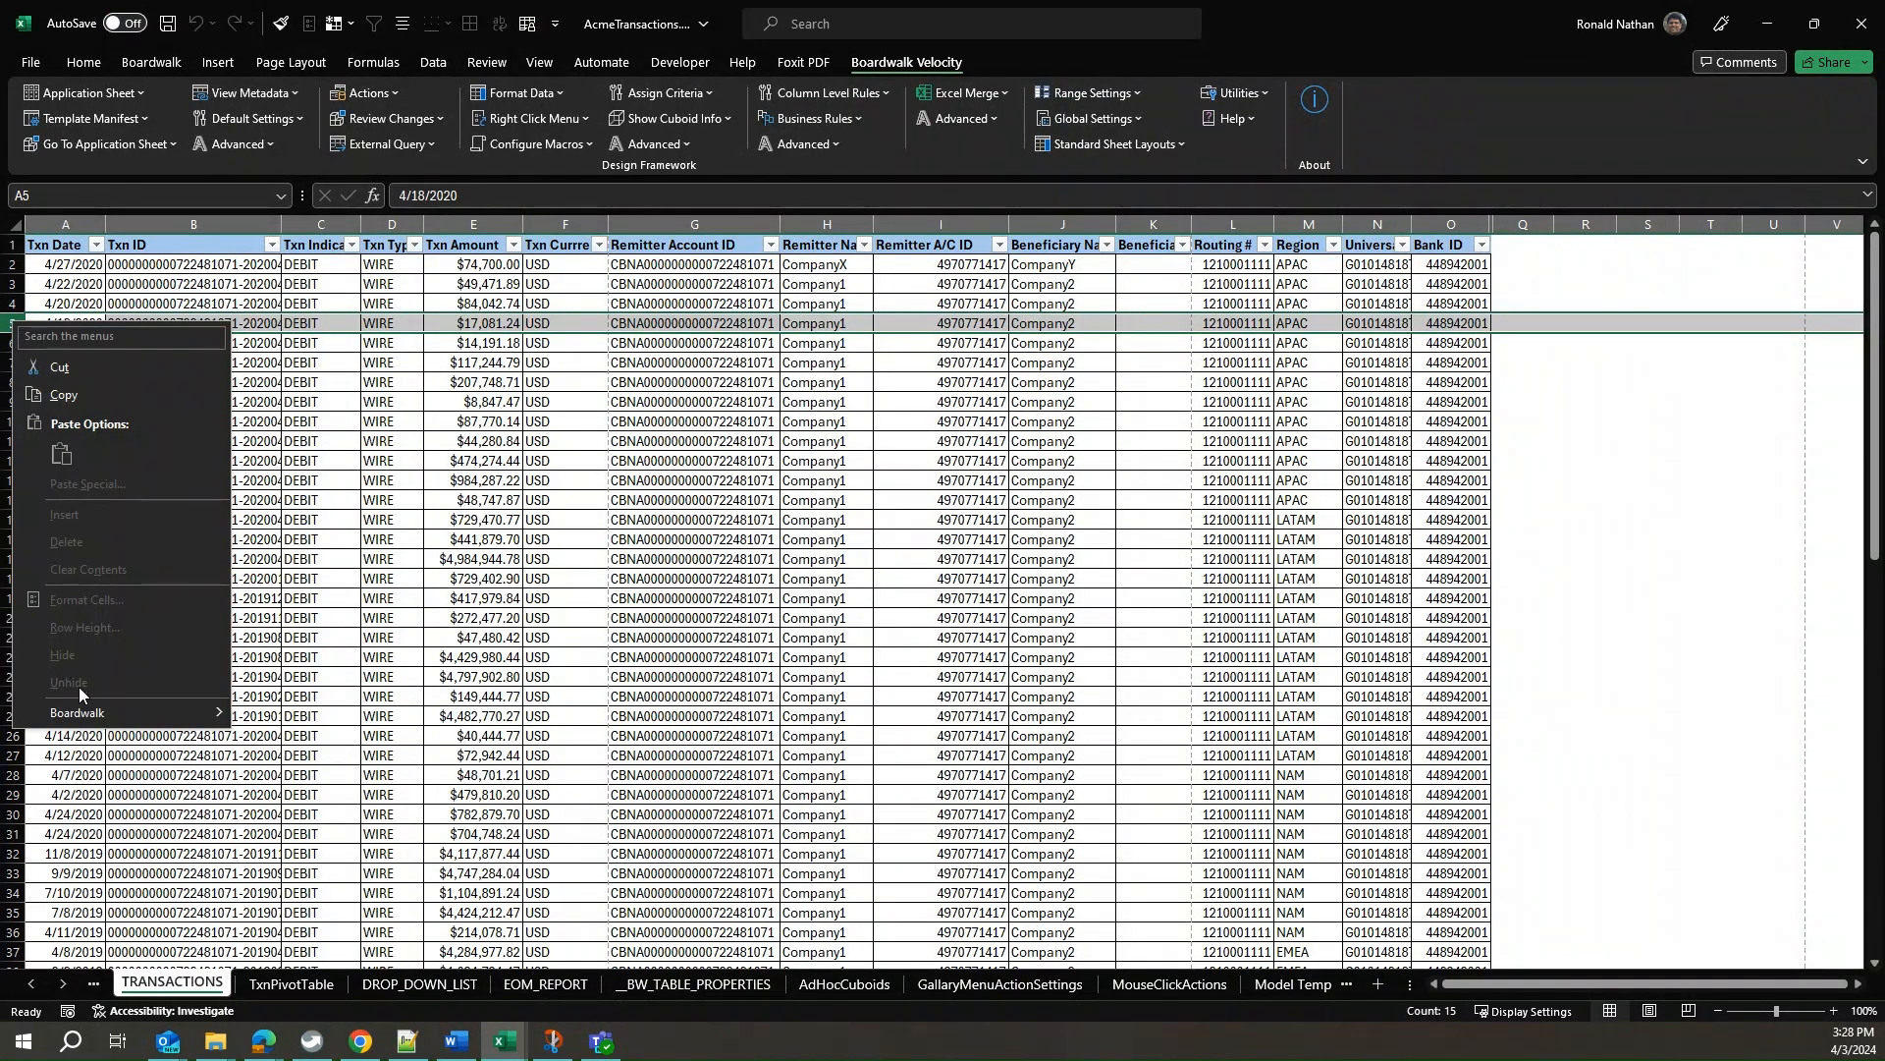
mouse_move(81, 717)
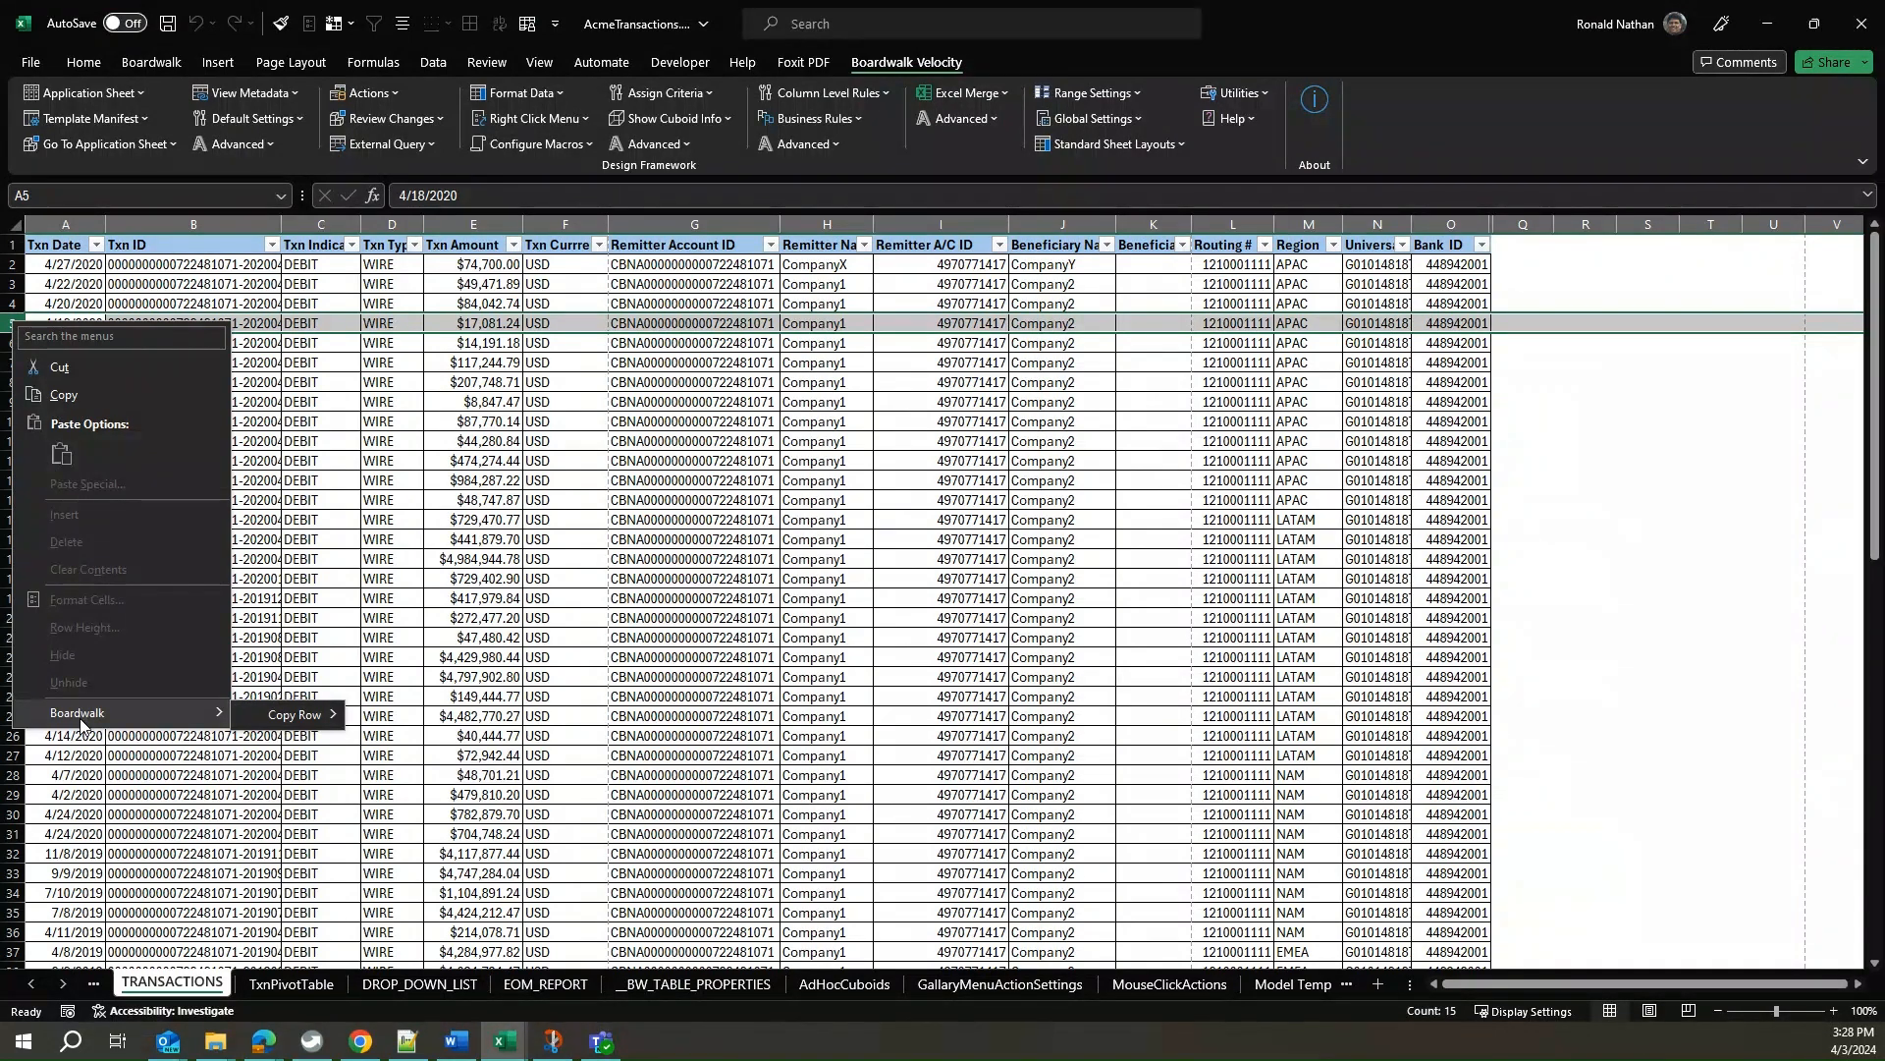
mouse_move(319, 729)
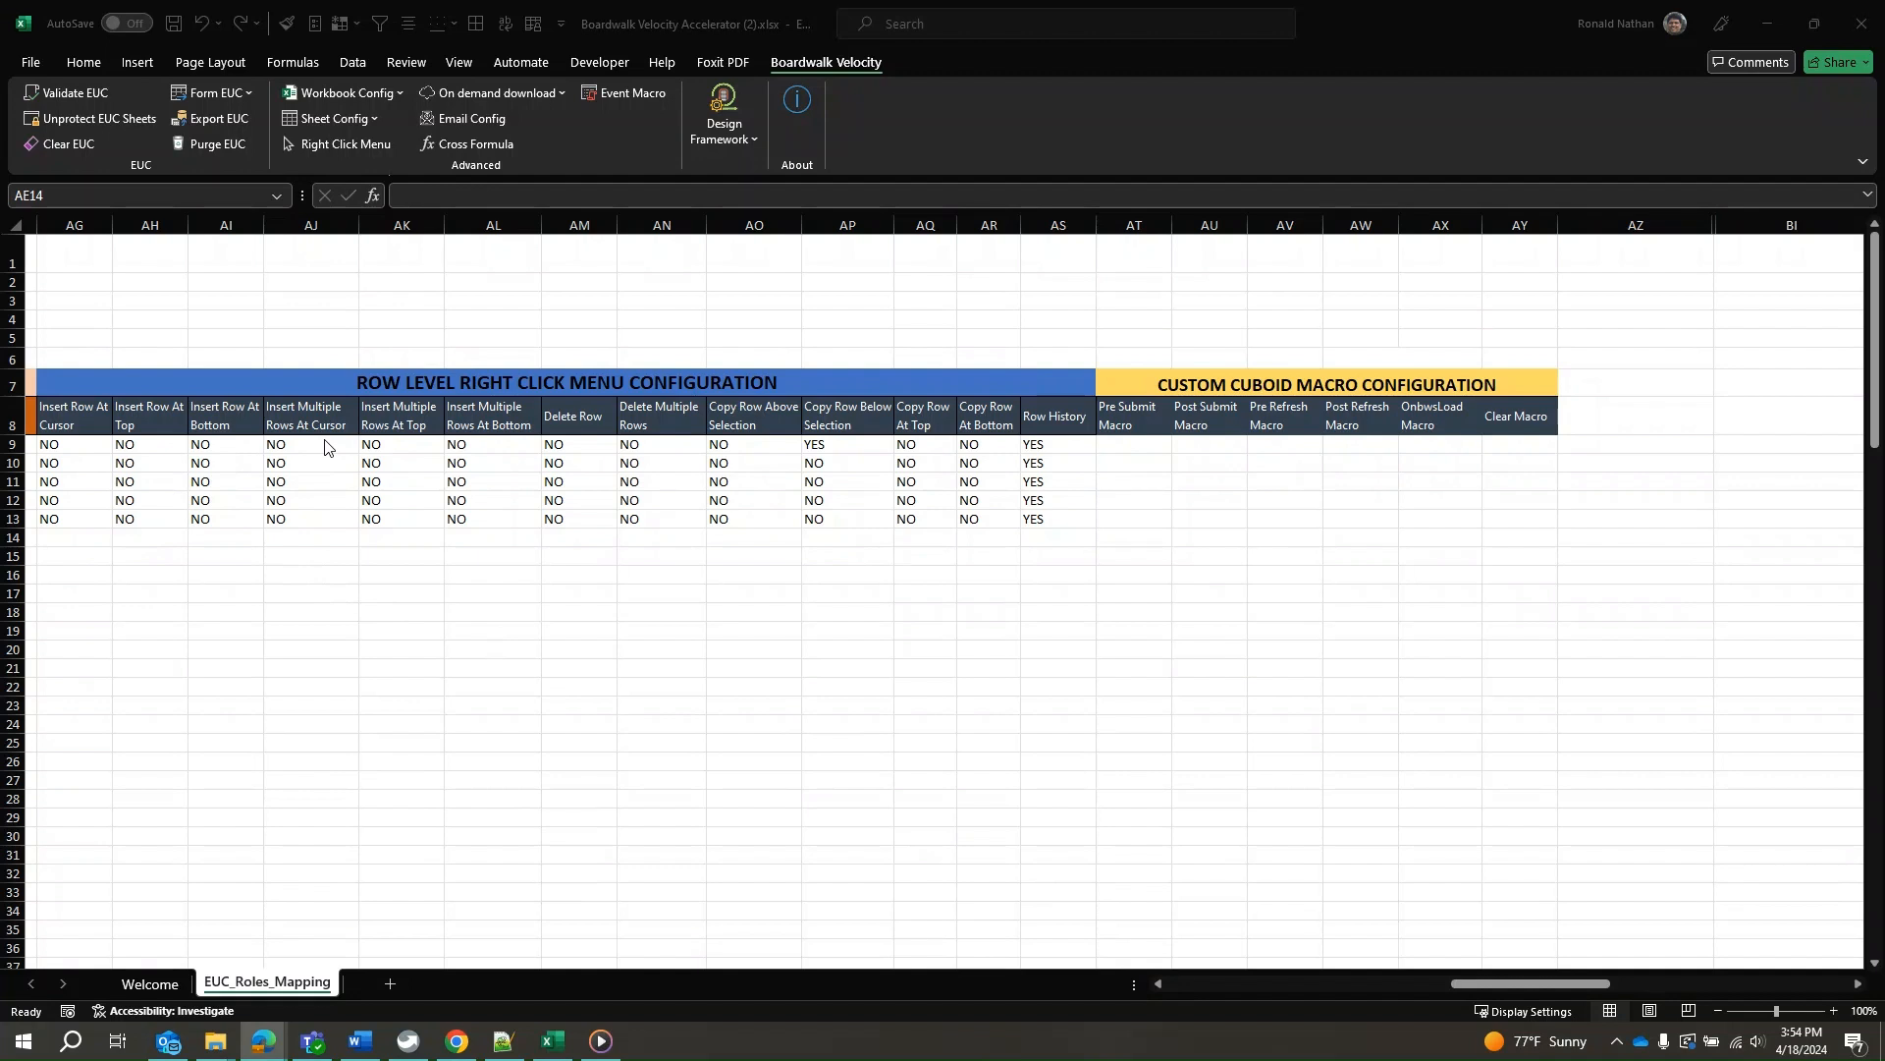
Set Insert Row At Cursor, Insert Multiple Rows At Cursor and Copy Row Below Selection to YES for the TRANSACTIONS worksheet
left_click(83, 444)
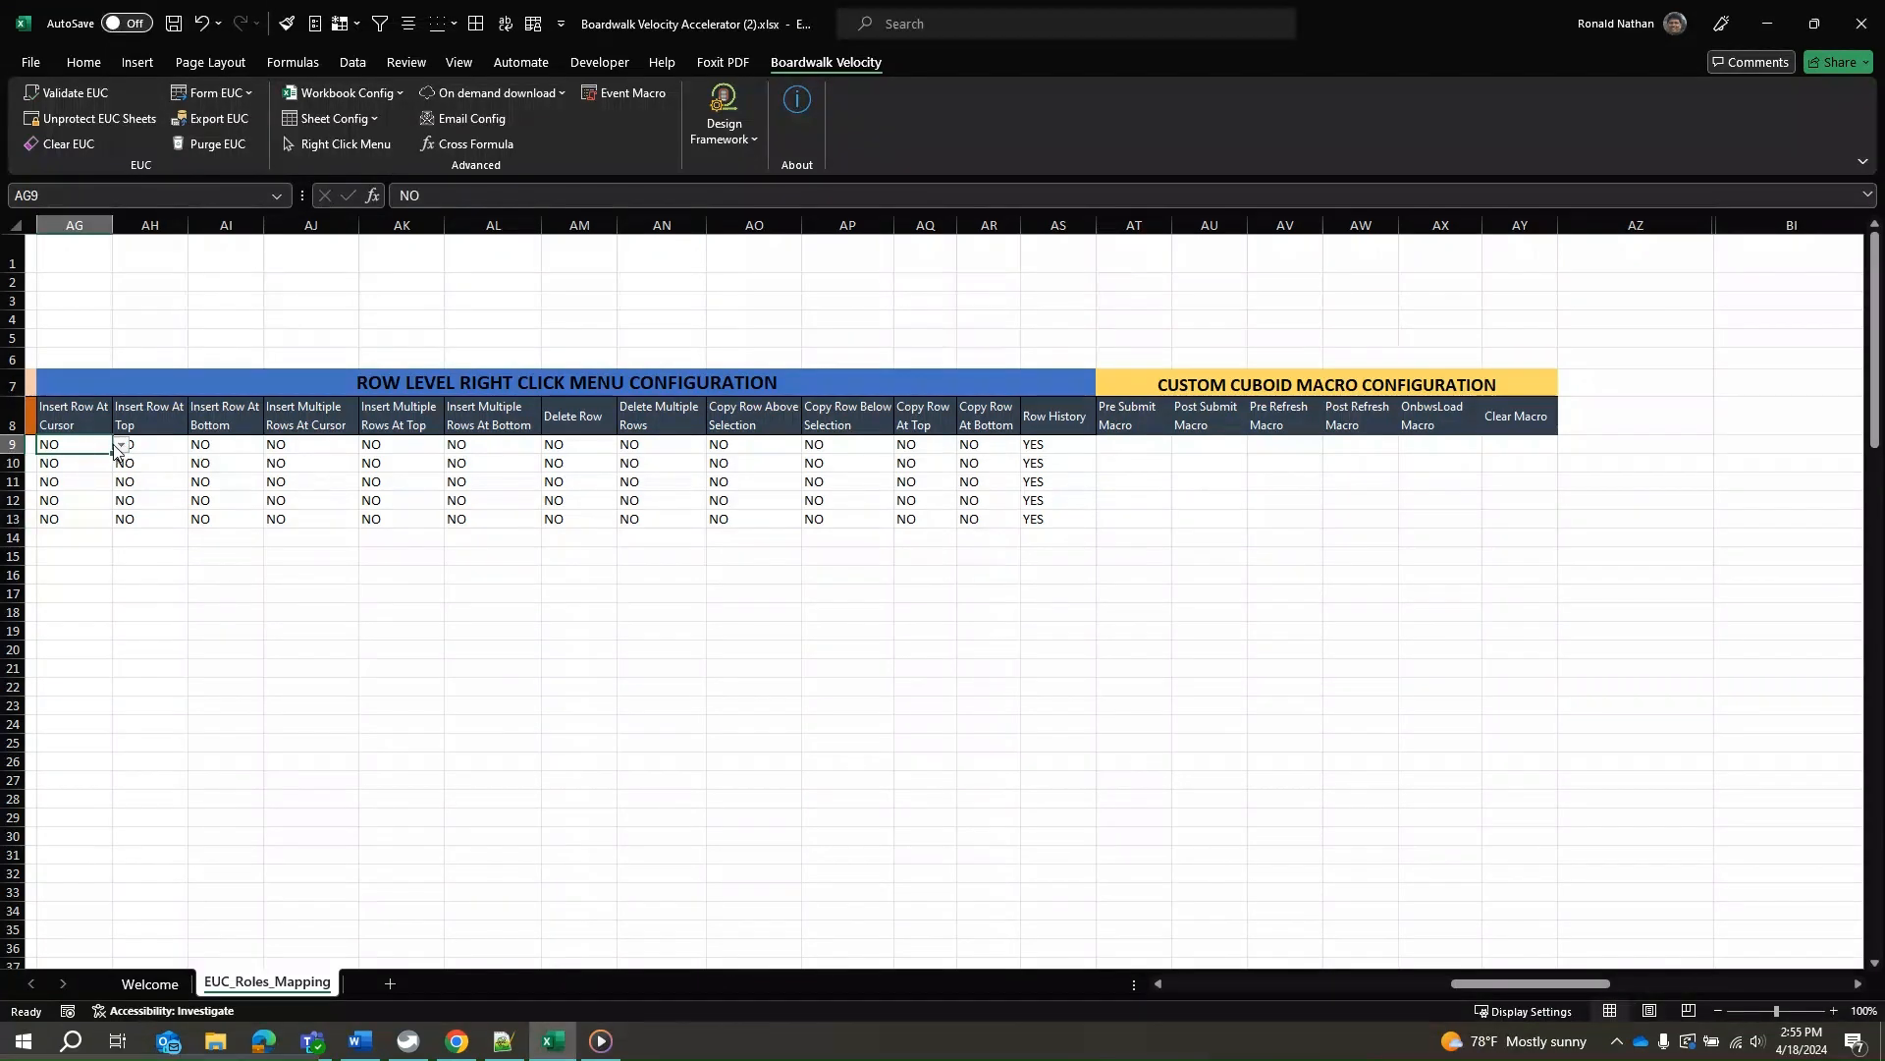
left_click(120, 445)
left_click(91, 467)
left_click(308, 443)
left_click(368, 445)
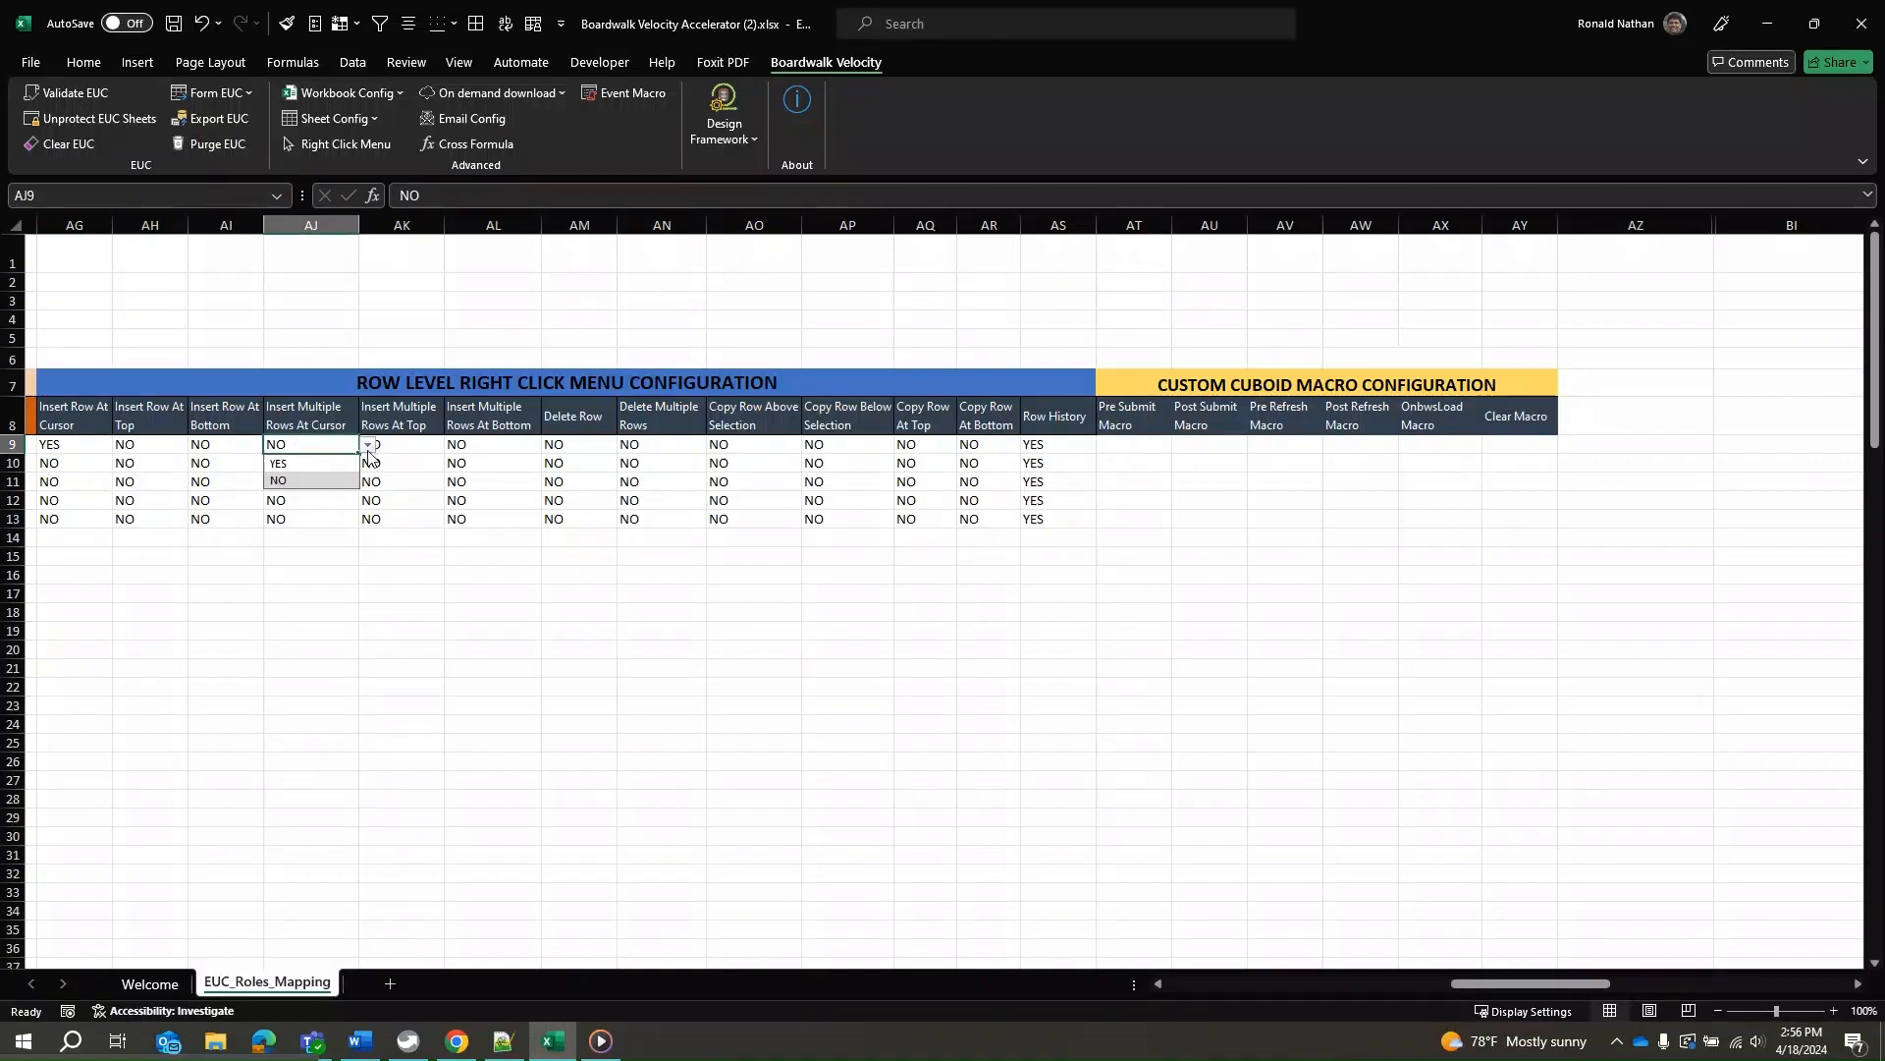
left_click(323, 462)
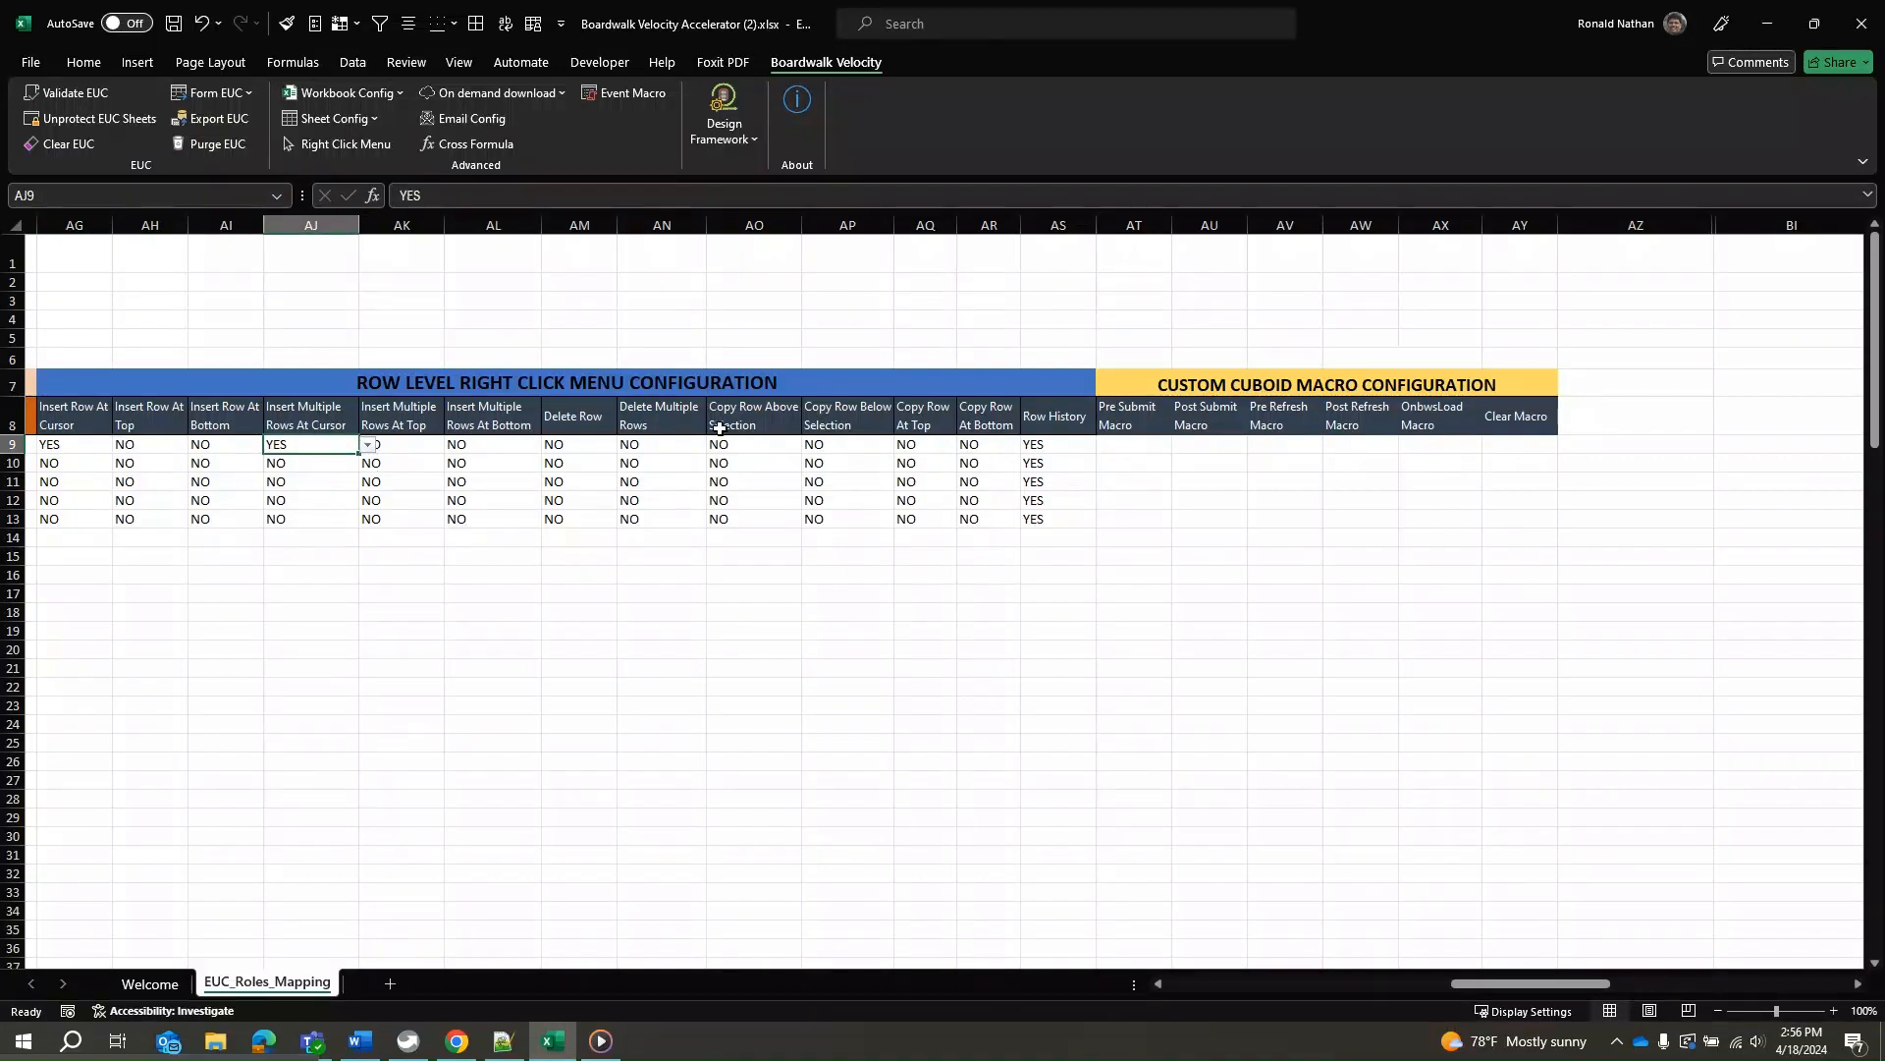
left_click(874, 445)
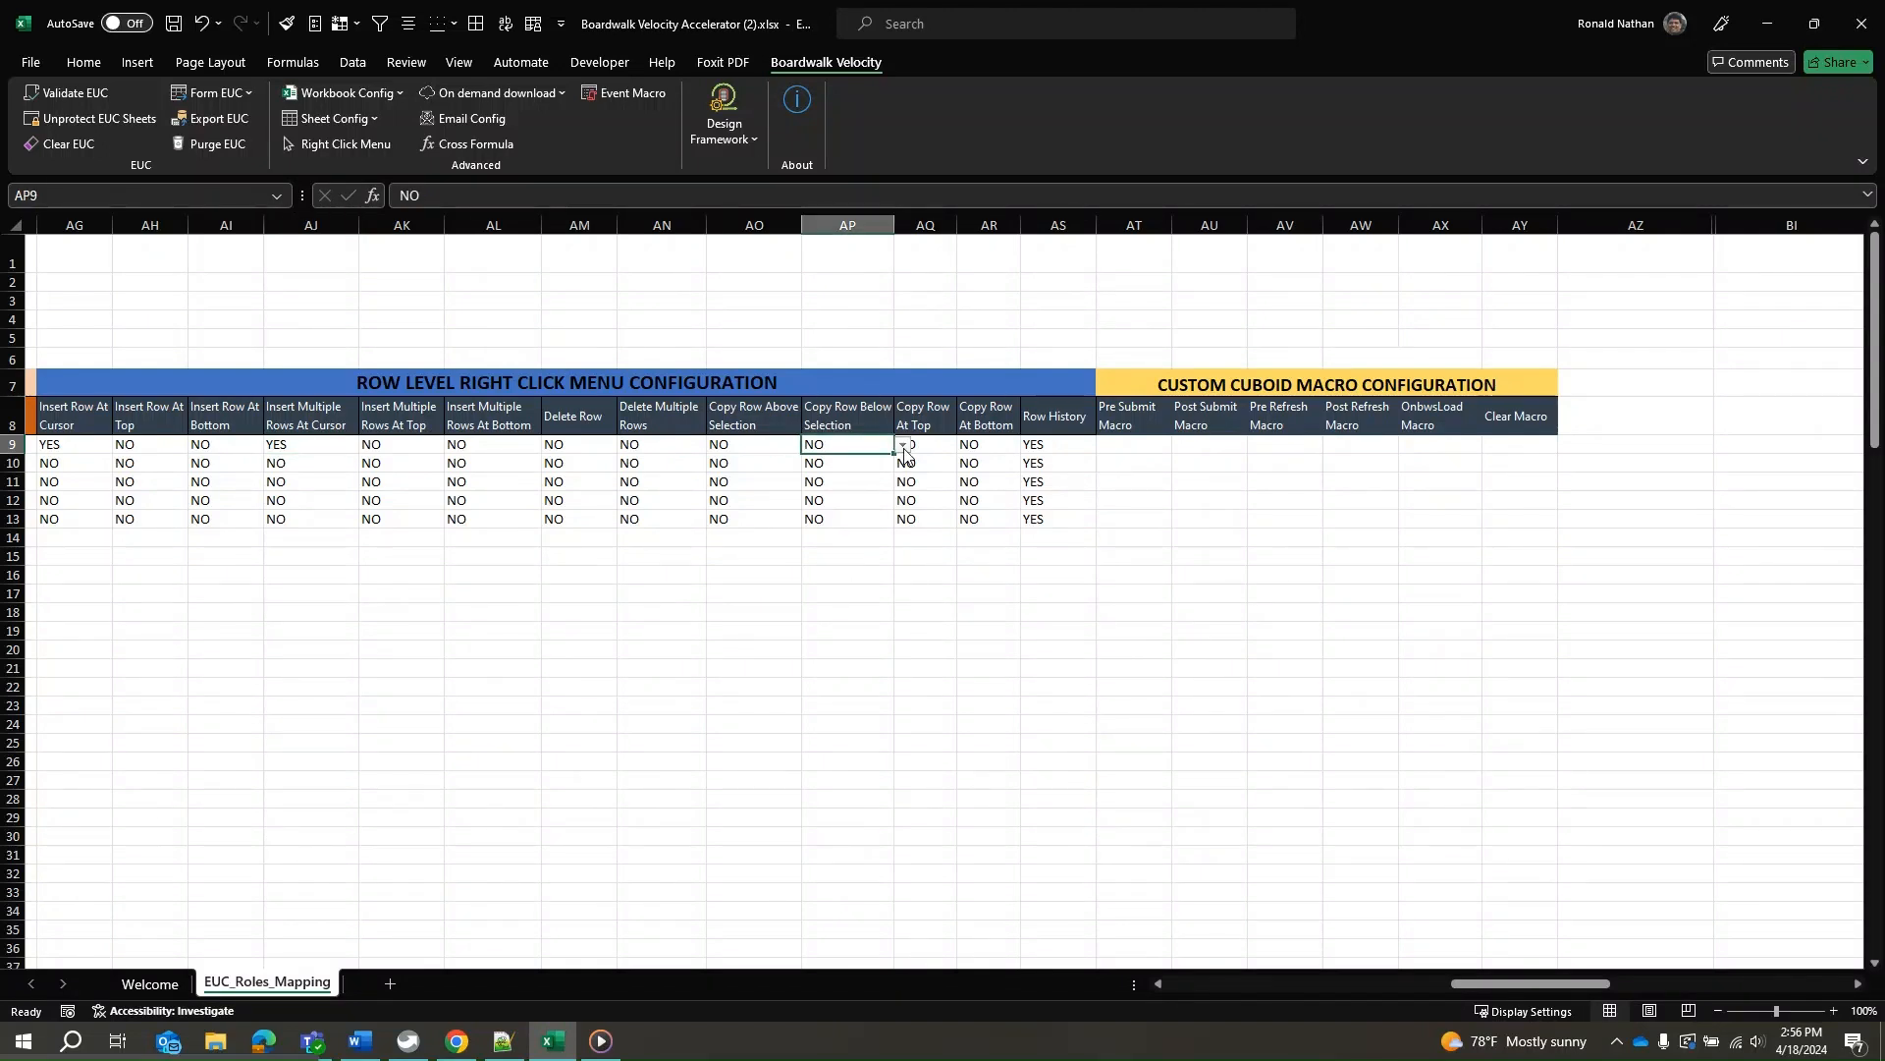
left_click(903, 449)
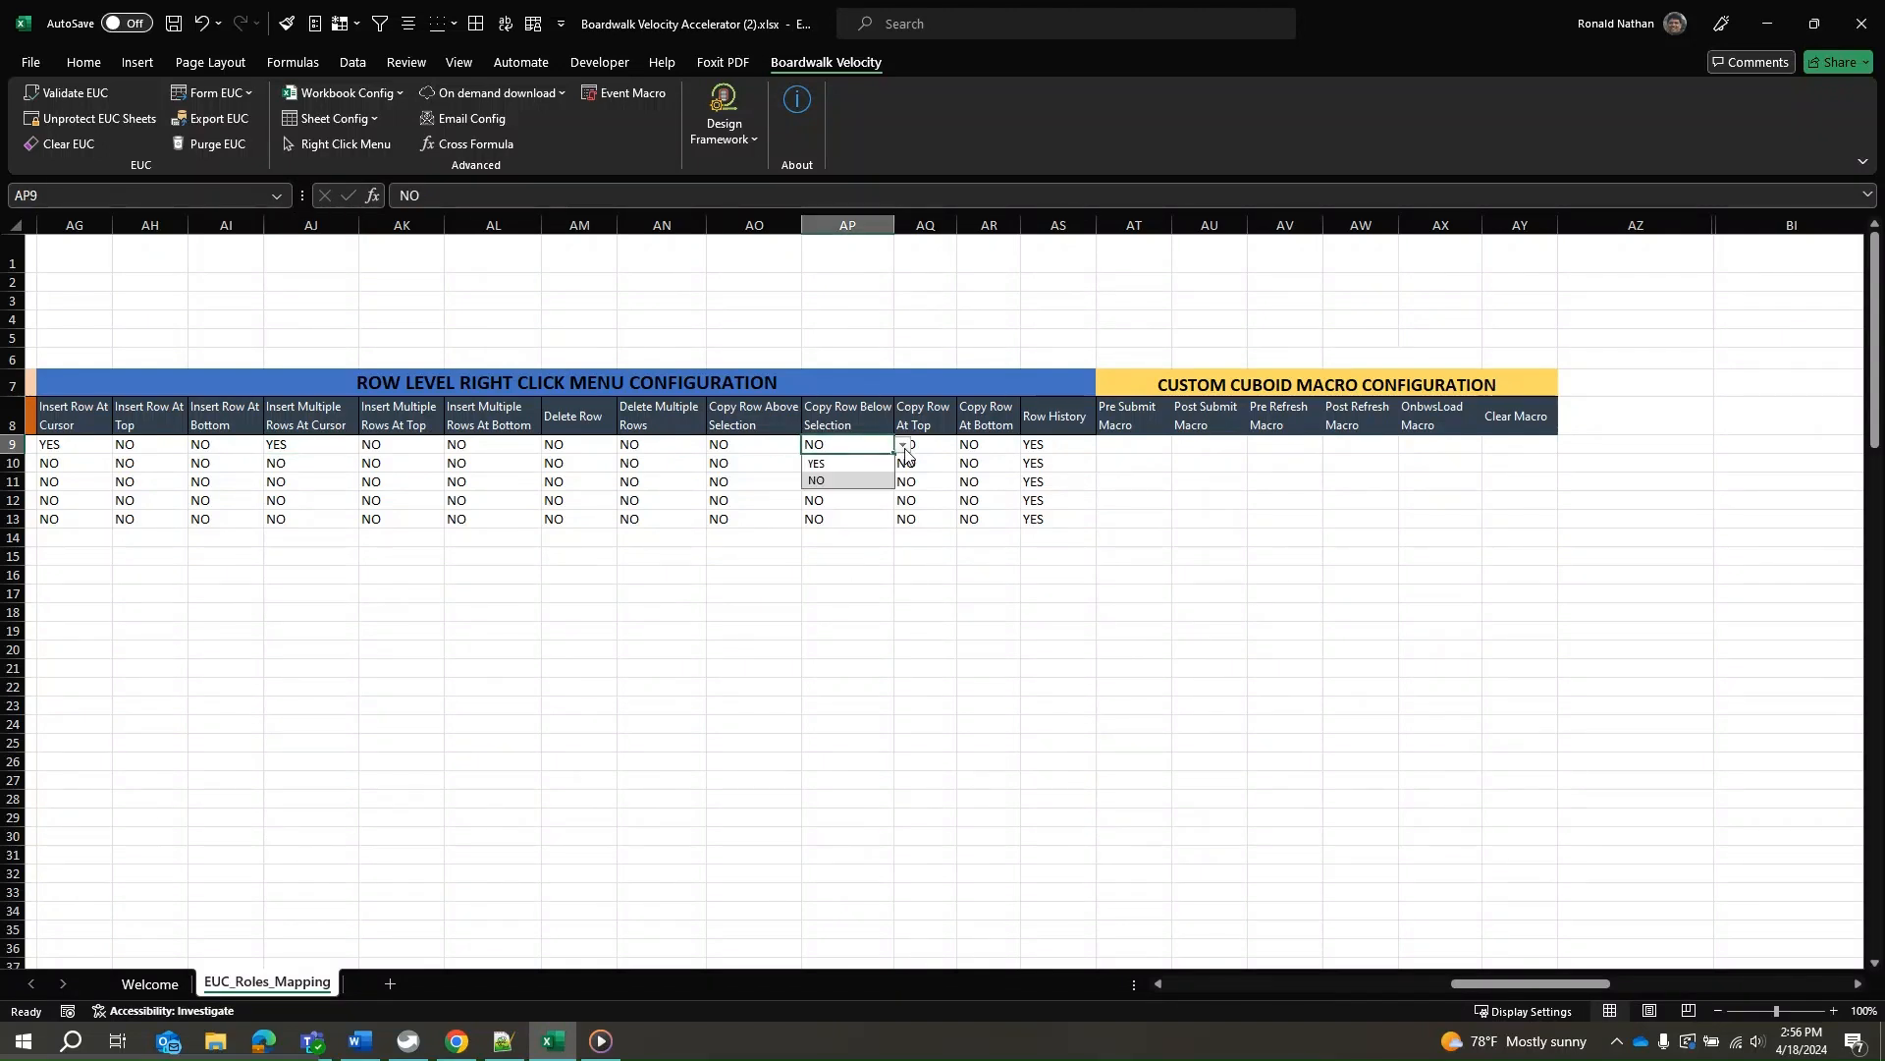
left_click(851, 463)
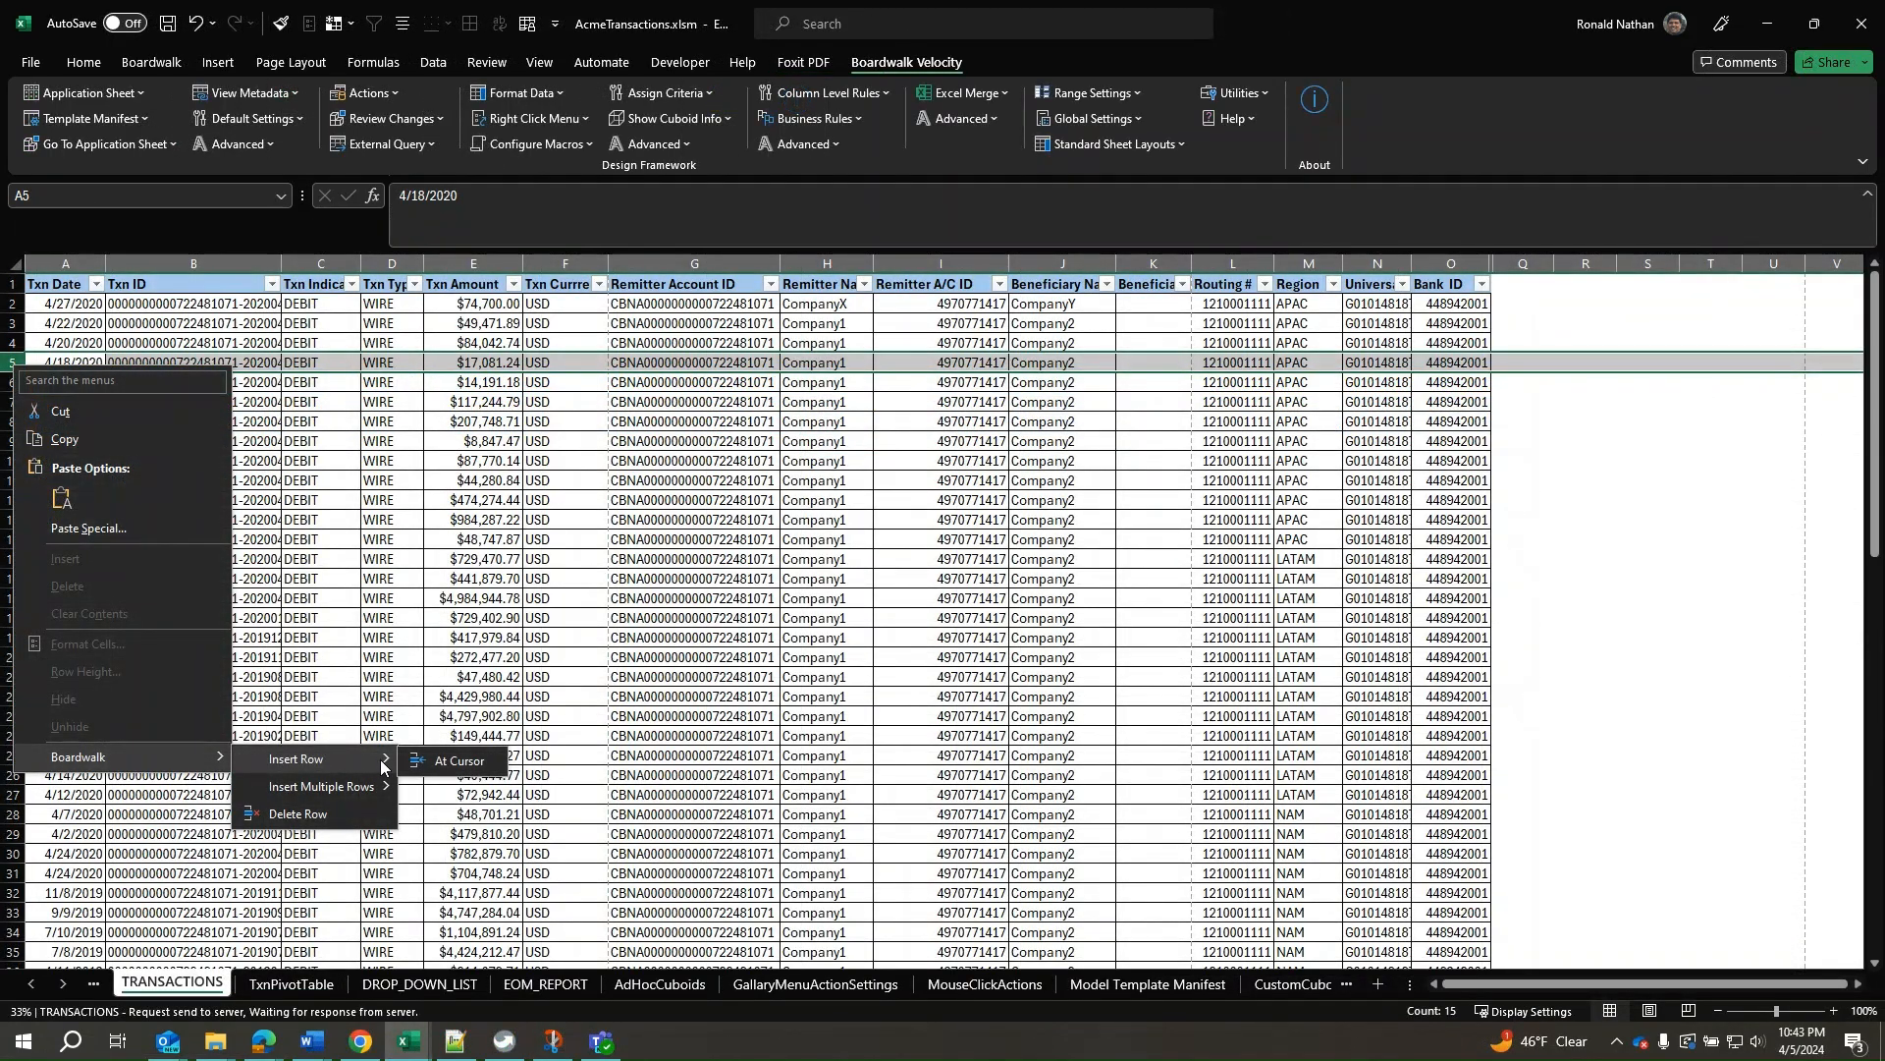
Insert a Boardwalk row at the cursor on row 5 of the TRANSACTIONS sheet in the AcmeTransactions workbook
left_click(457, 761)
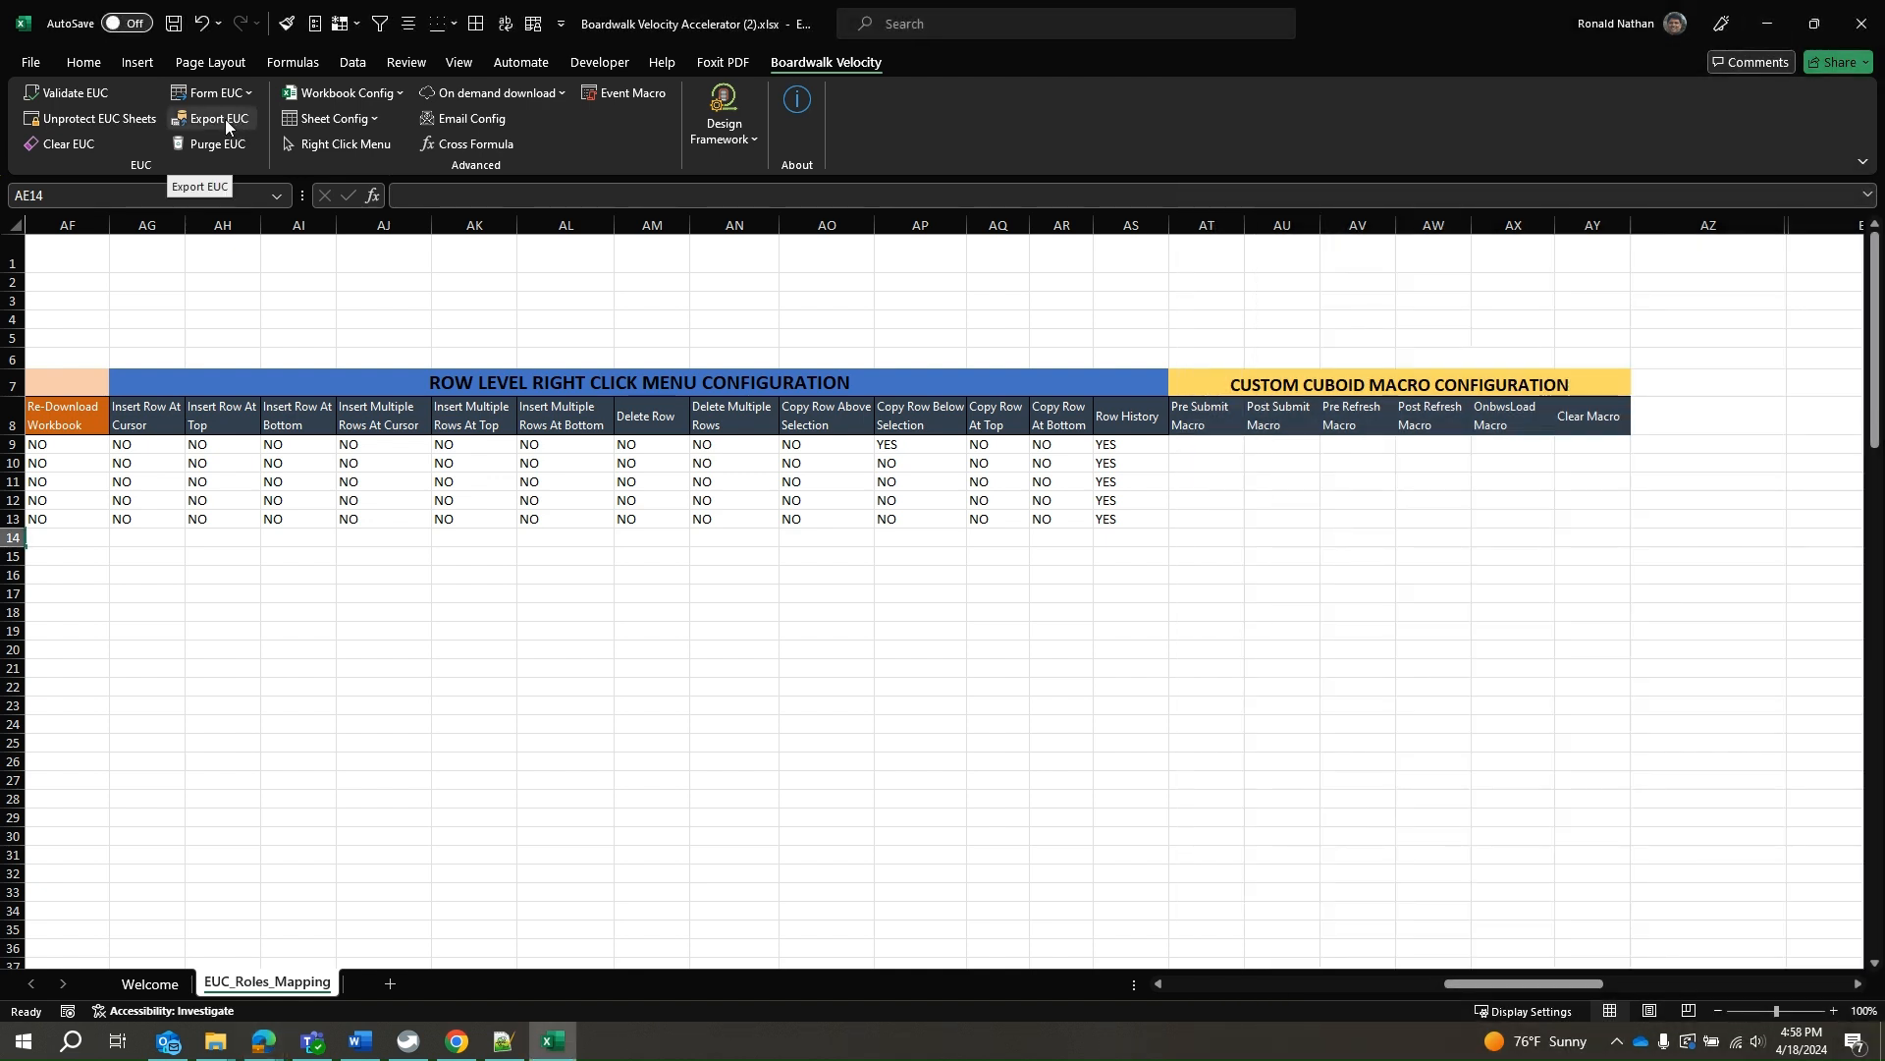
Export the AcmeUndertakings EUC from the Accelerator workbook to the Training development hierarchy
left_click(226, 124)
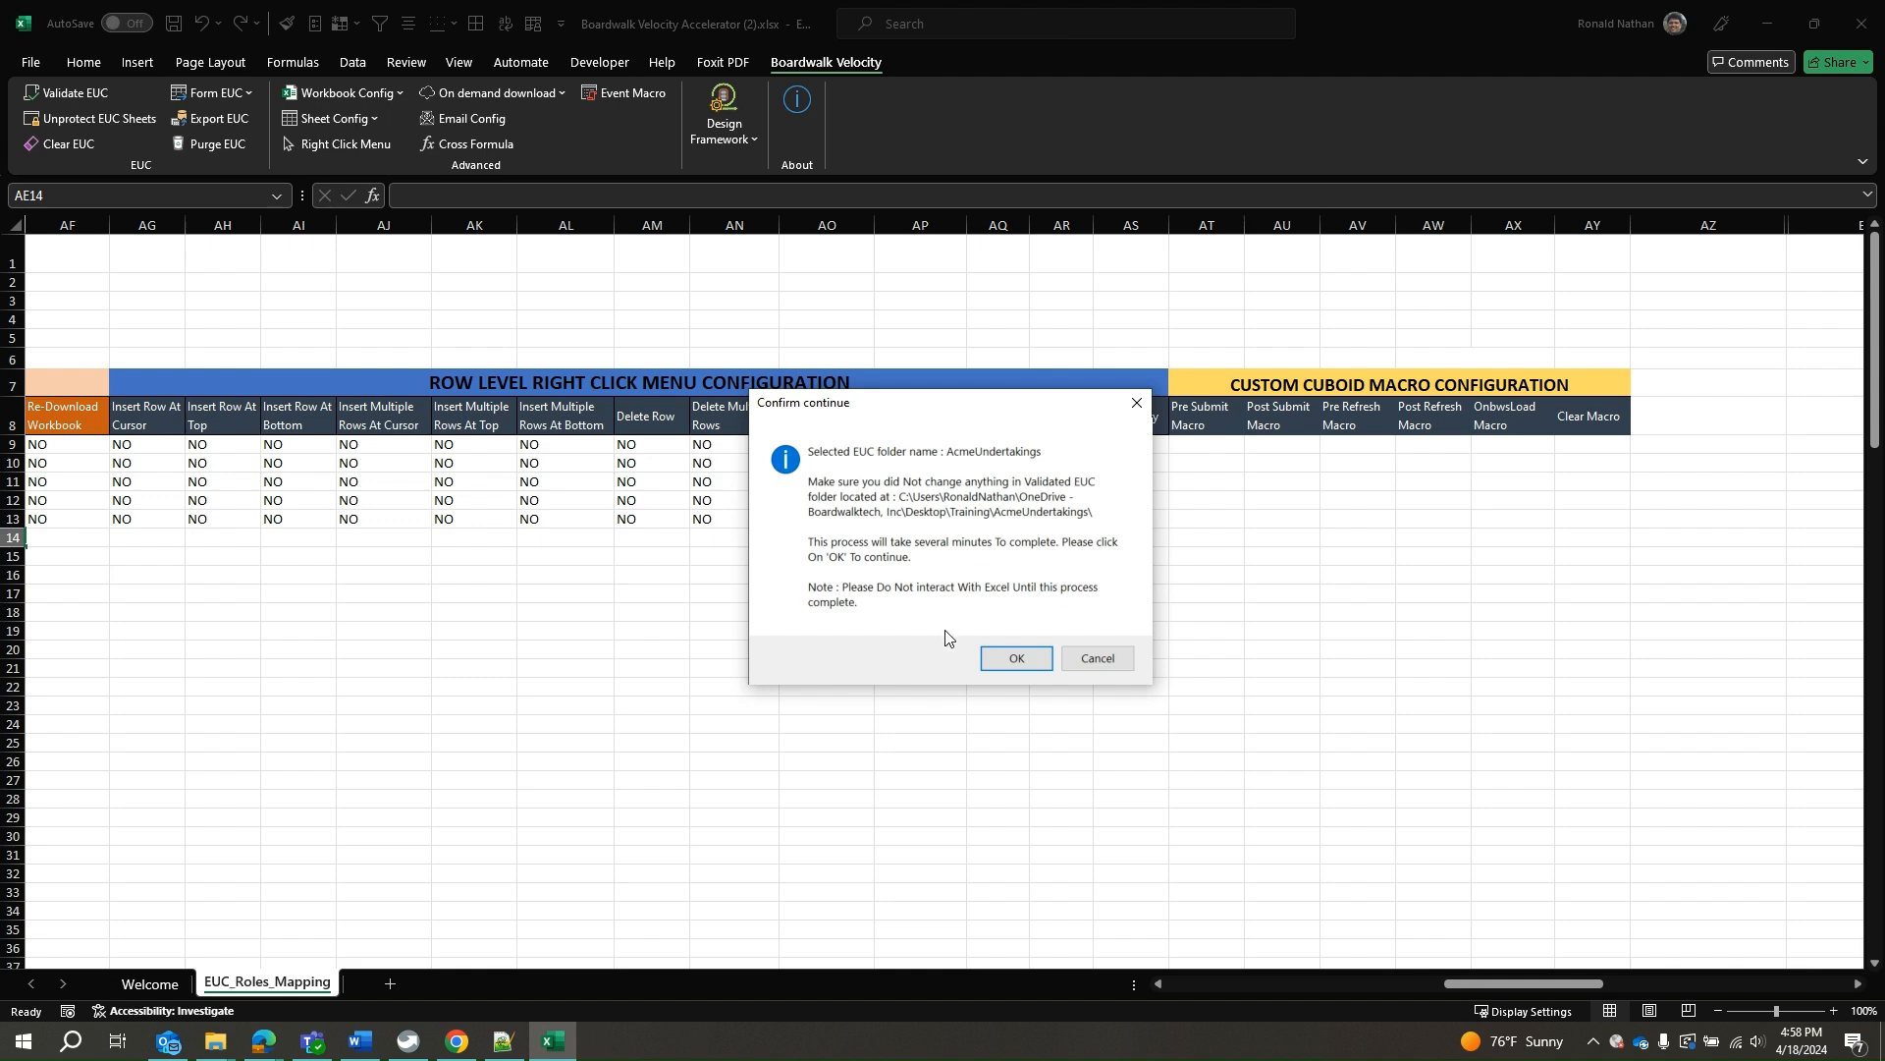
left_click(1005, 660)
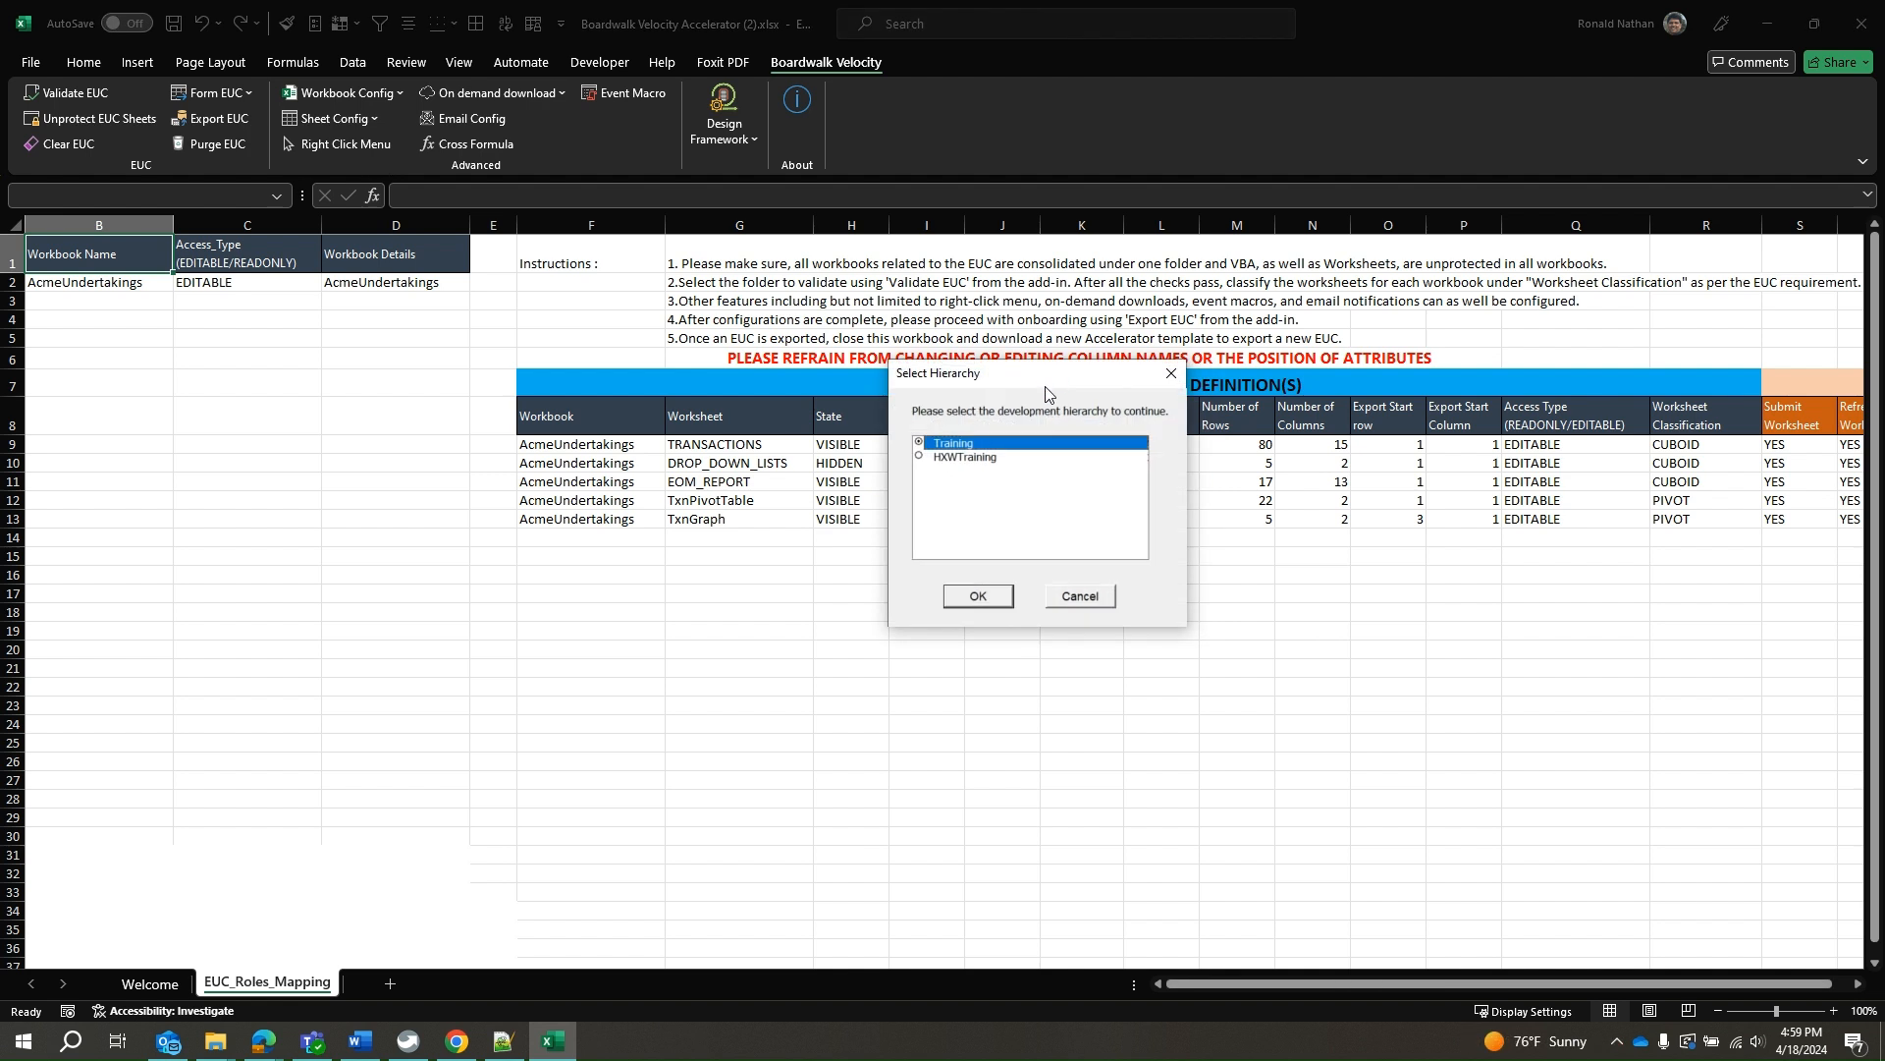
left_click(979, 597)
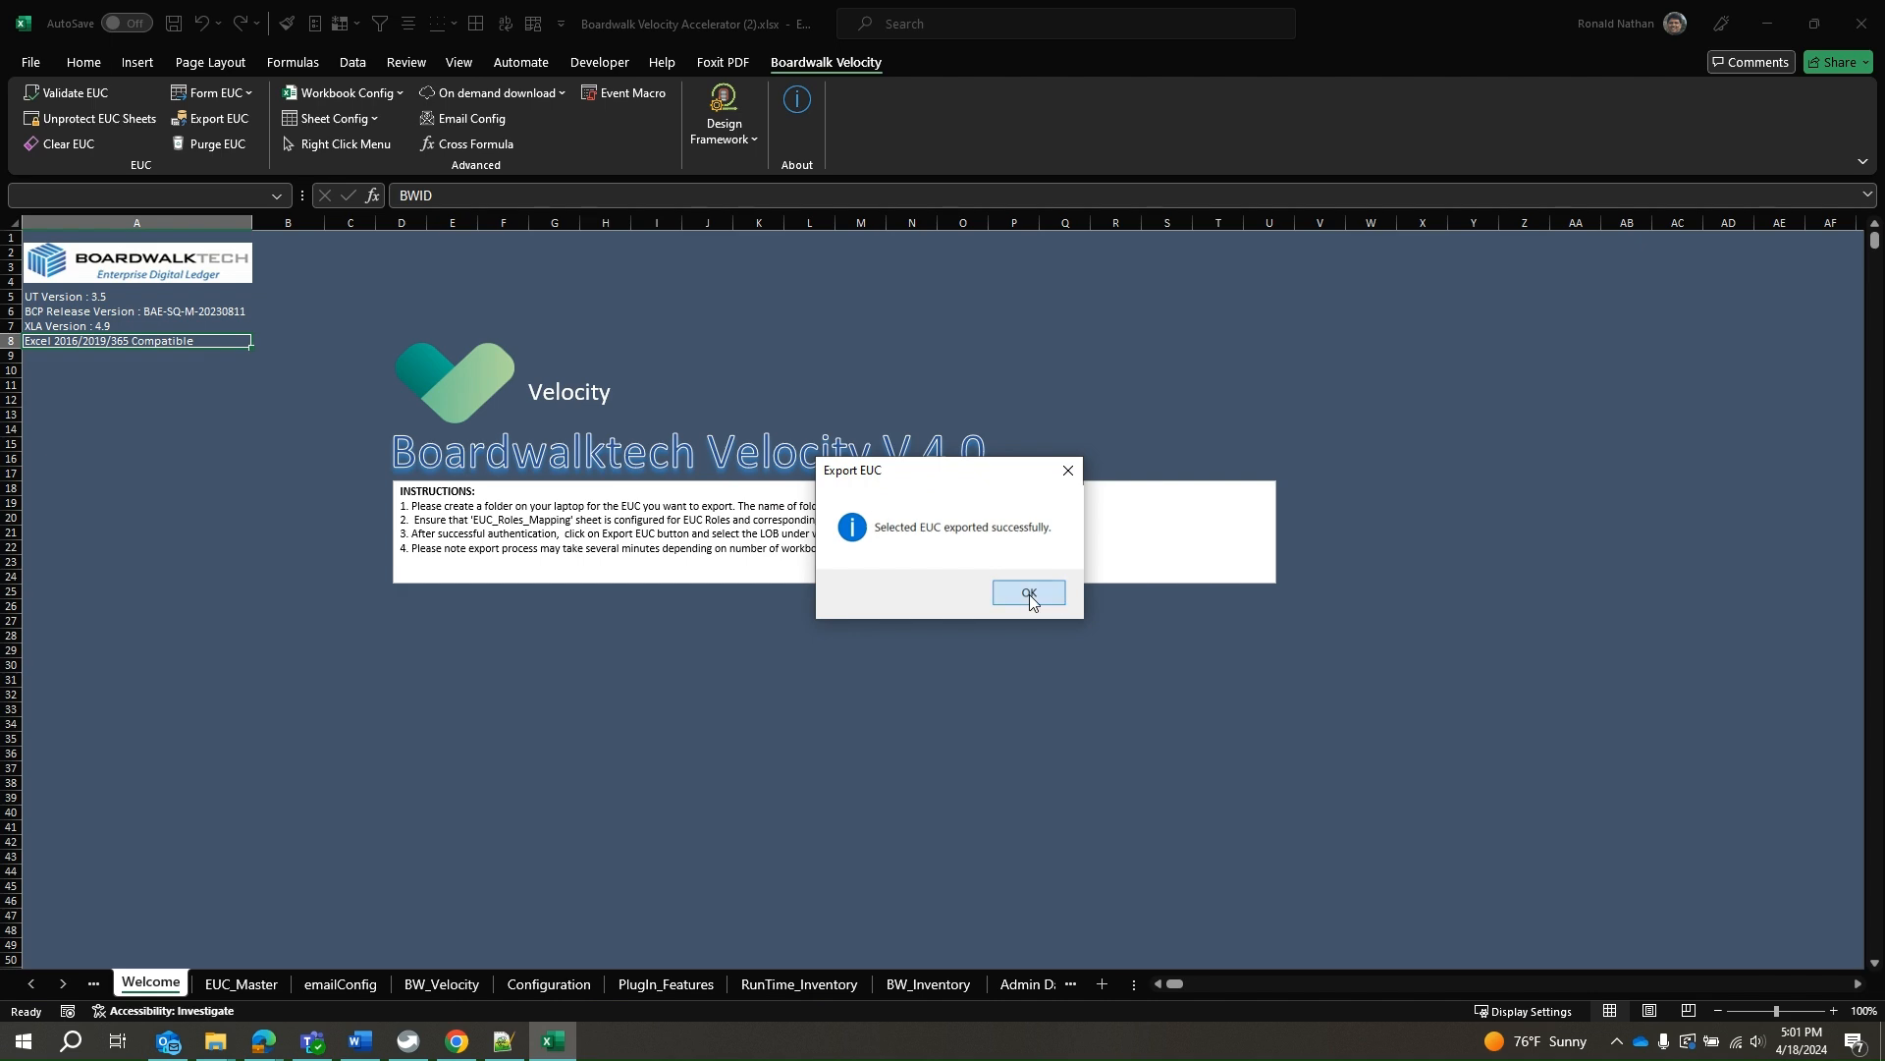
left_click(1029, 593)
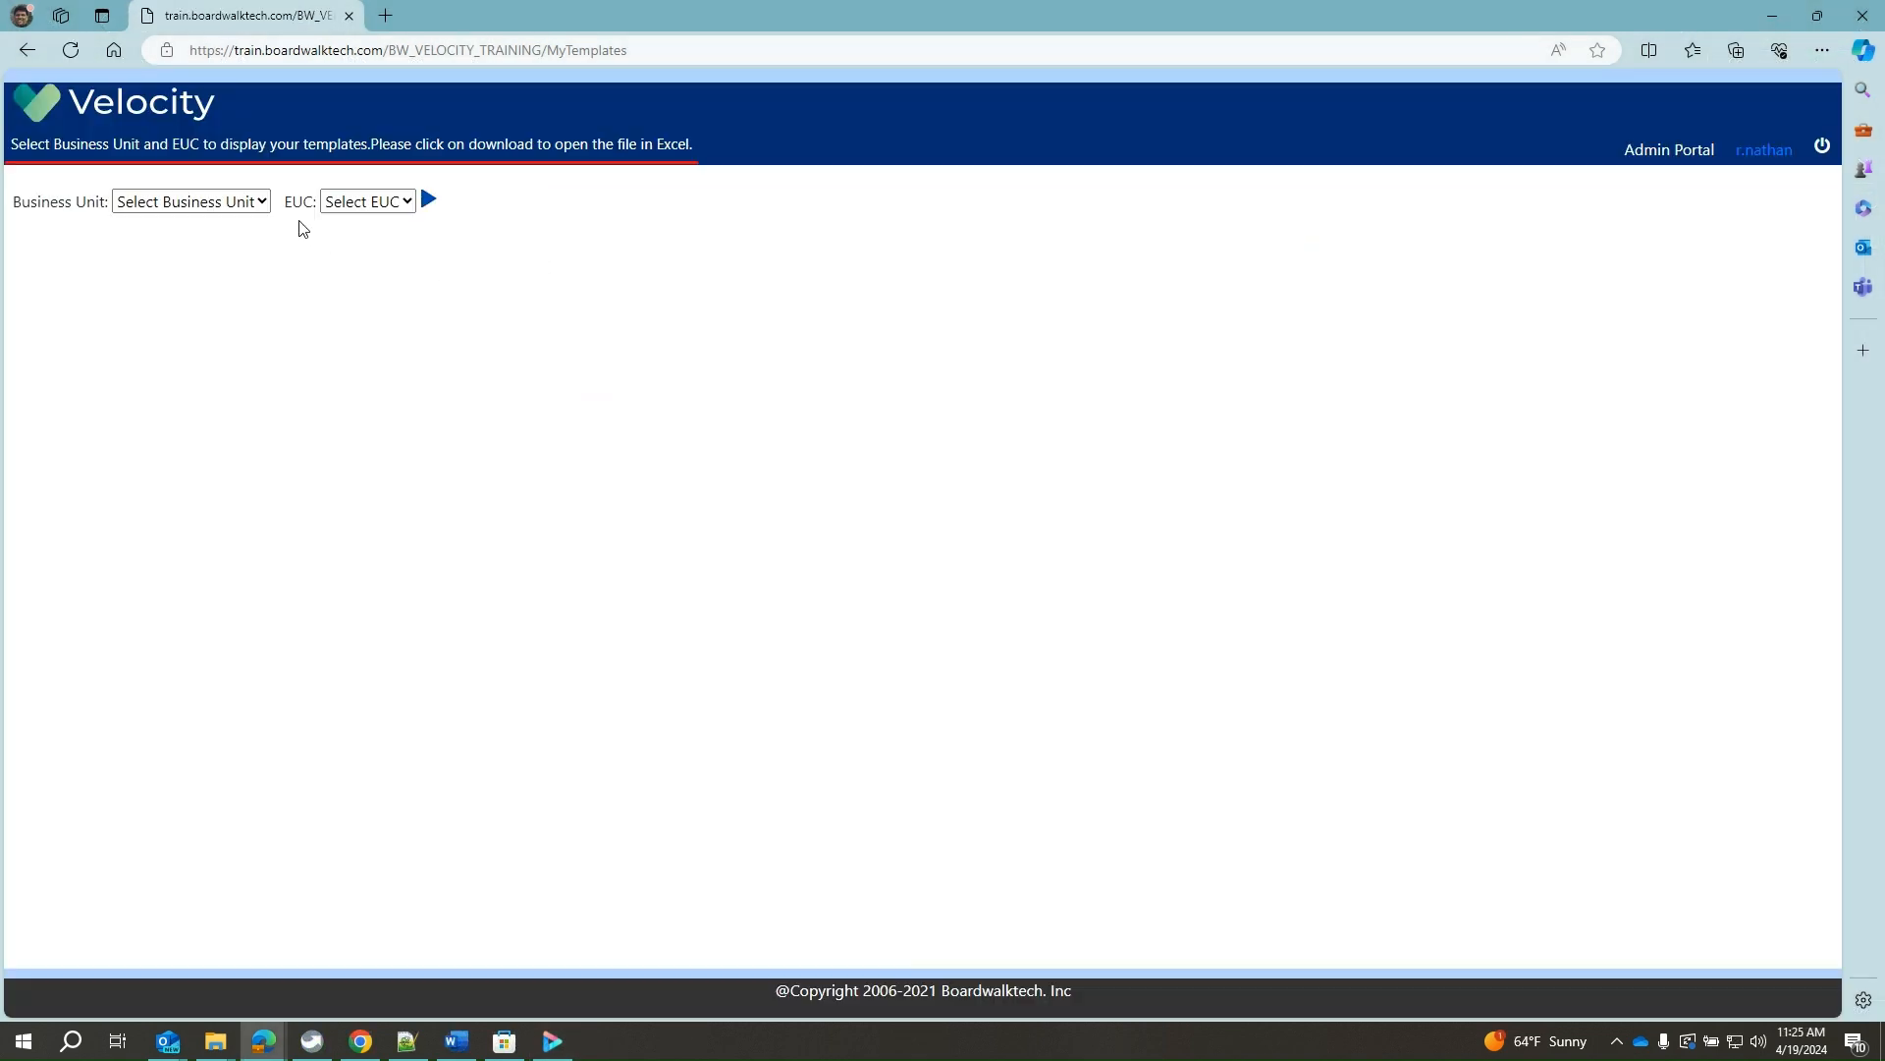
In the Velocity portal, display the templates of the AcmeUndertakings EUC under the Training business unit
left_click(221, 201)
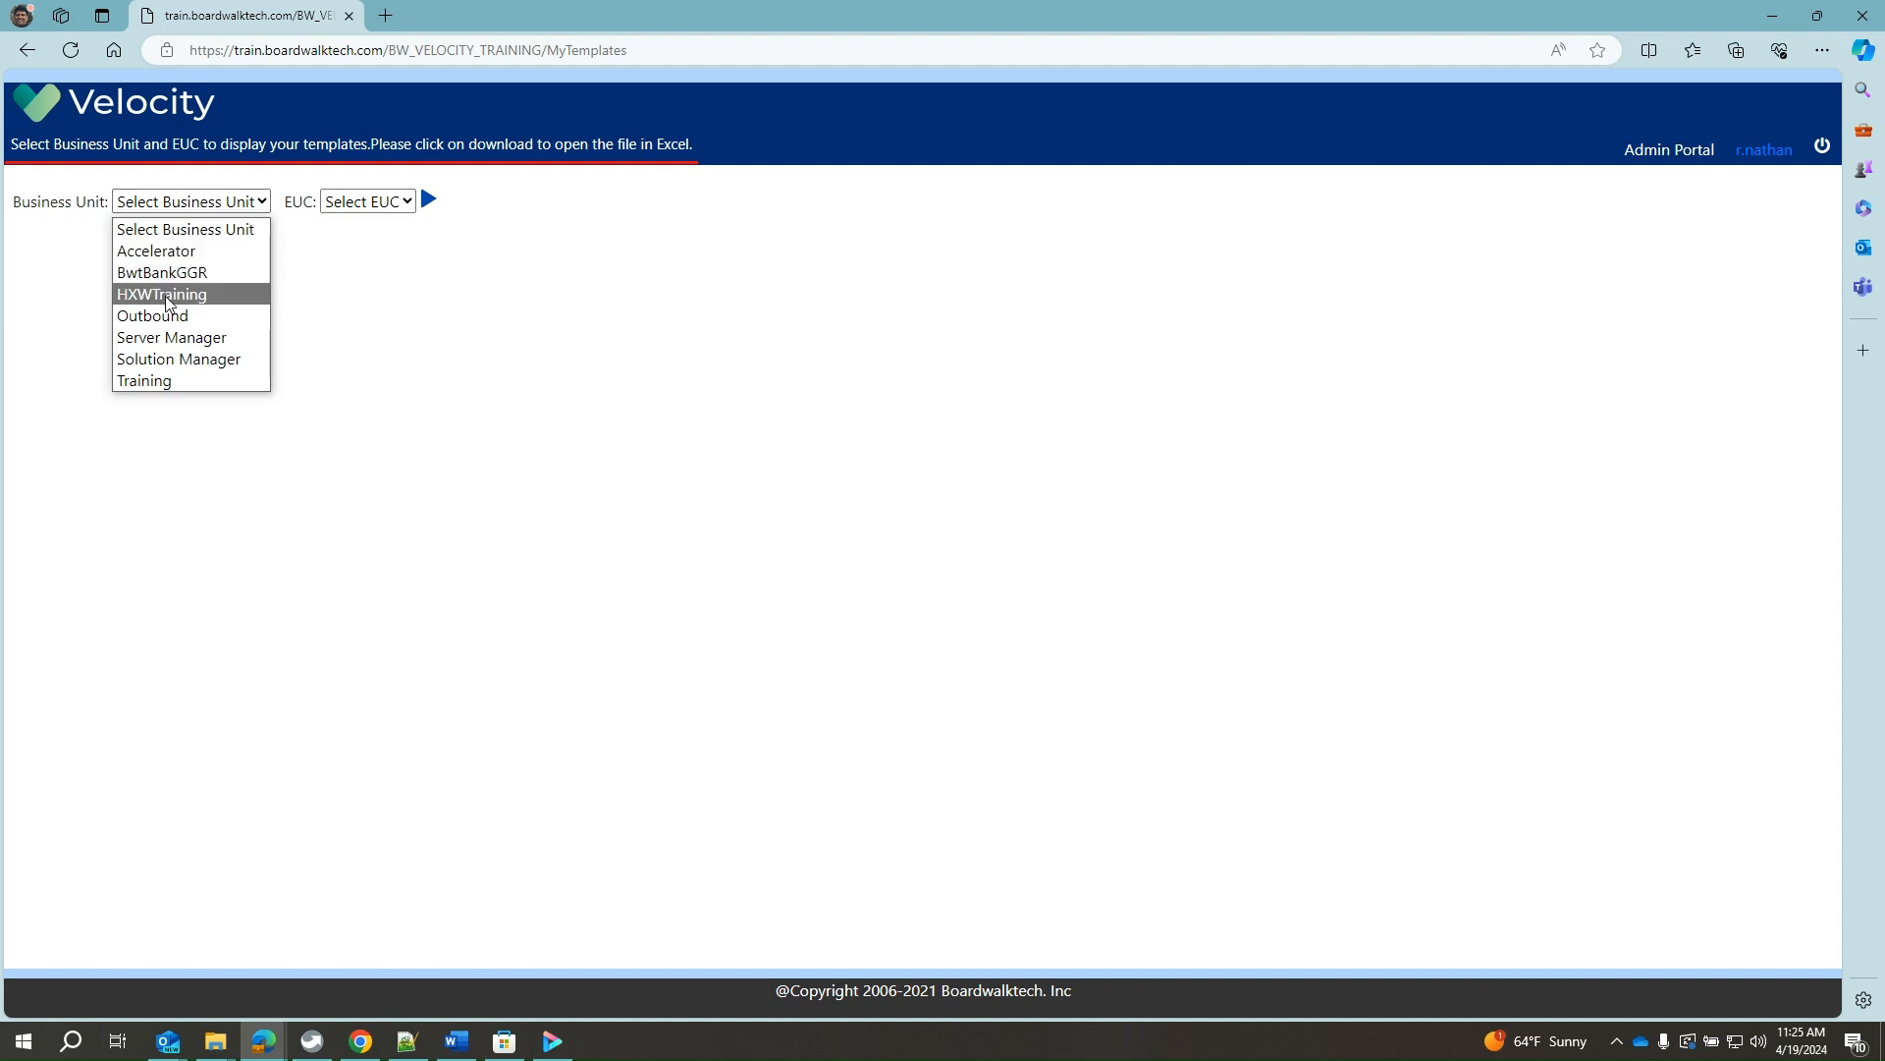
left_click(161, 382)
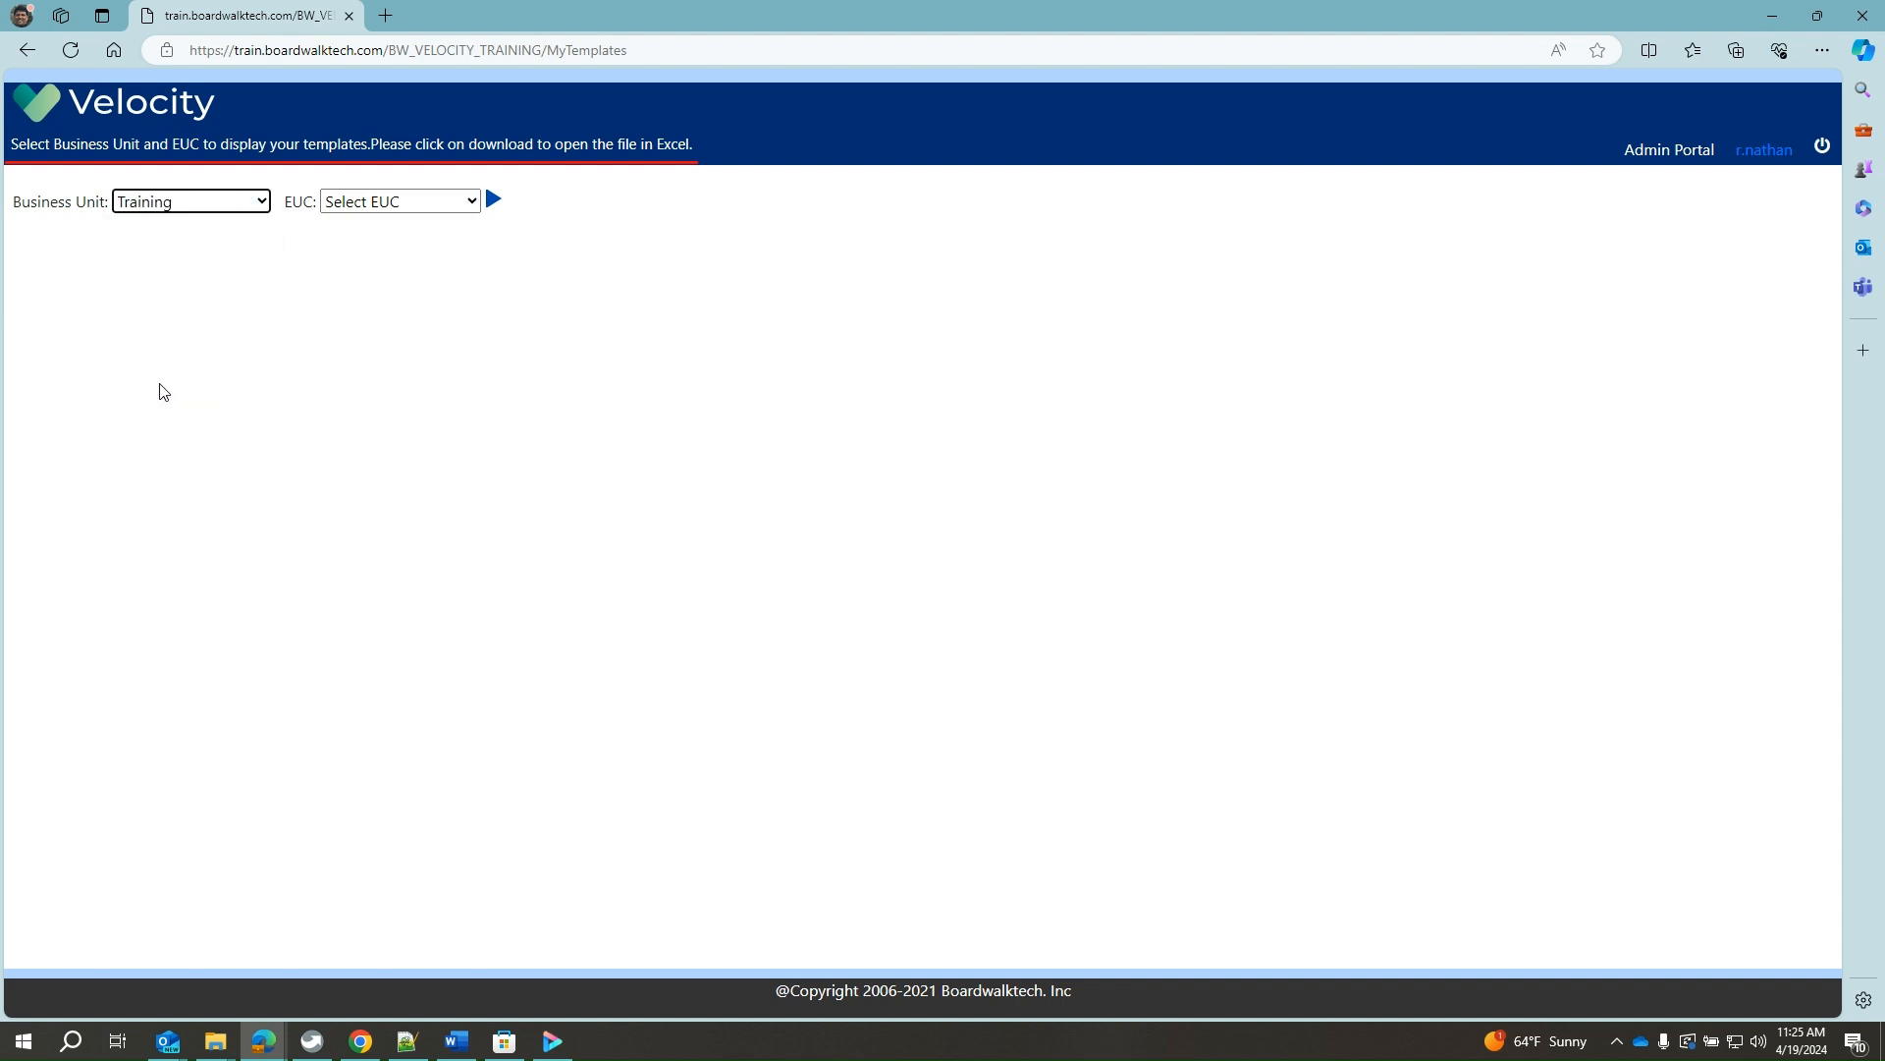
left_click(473, 203)
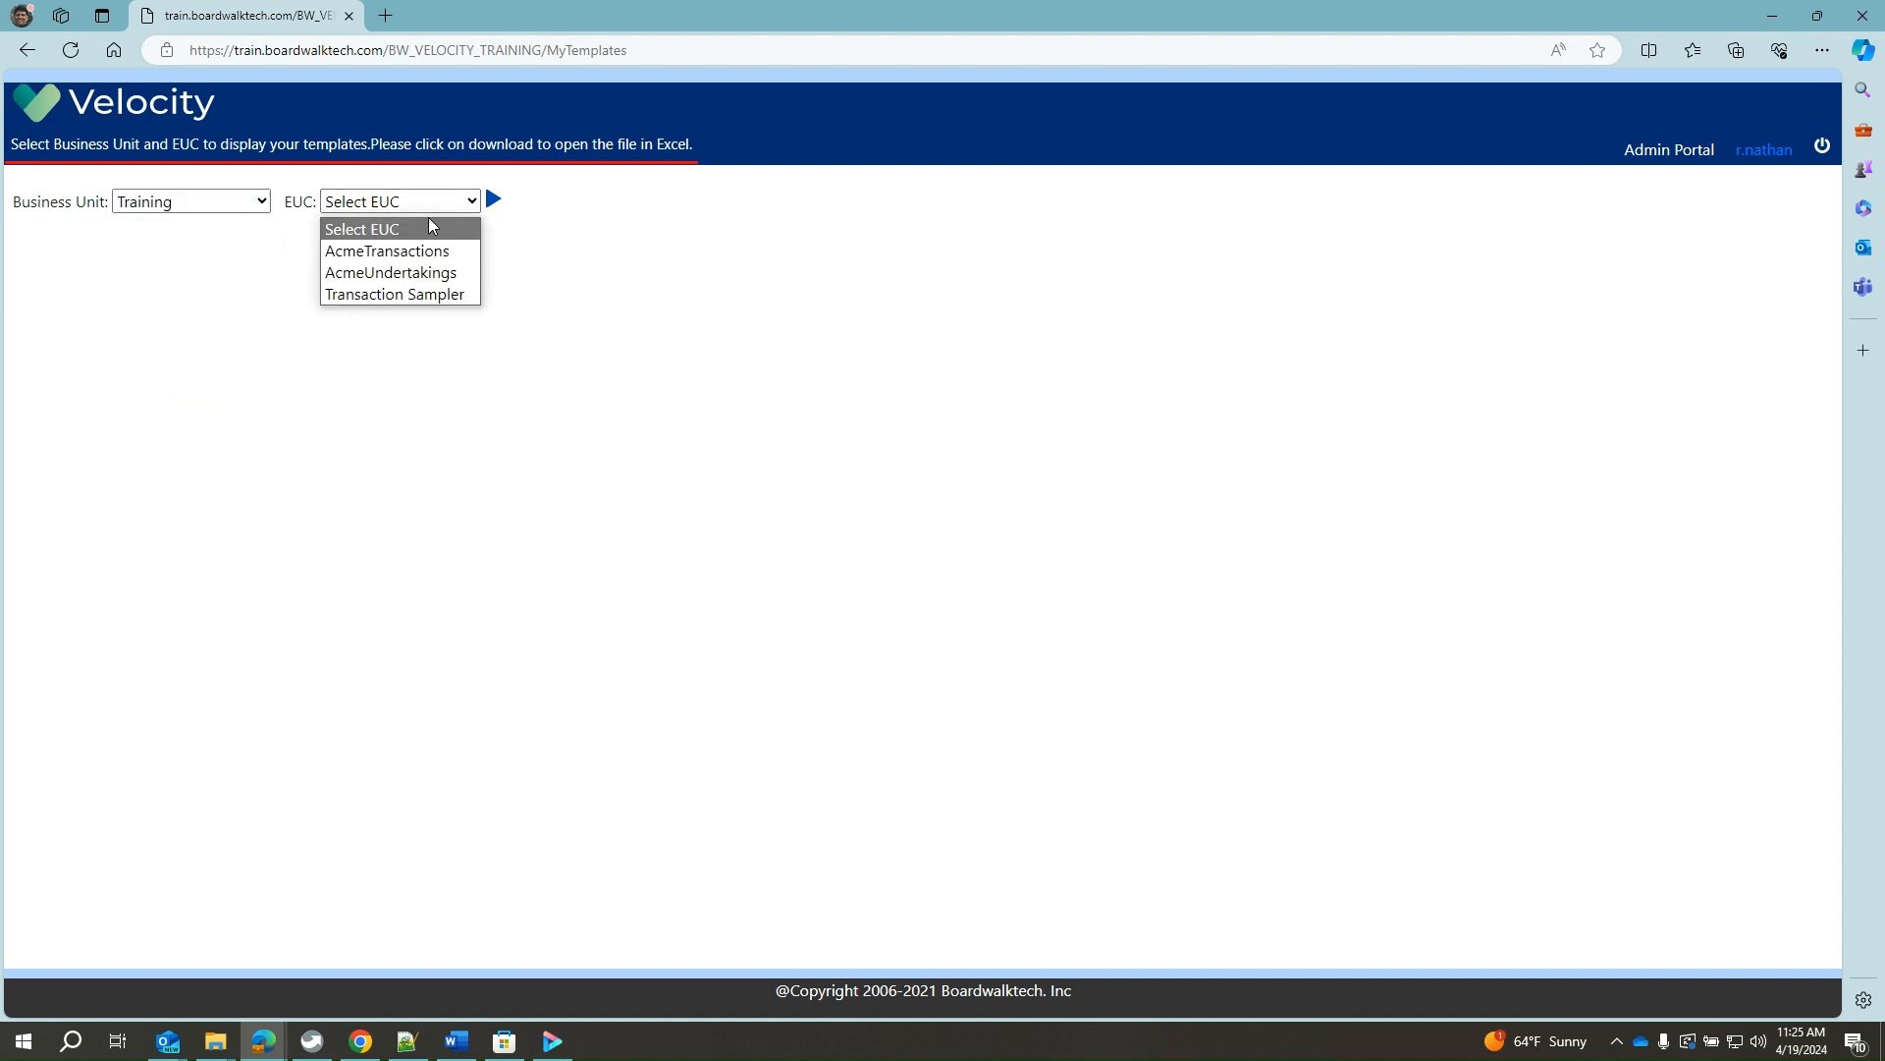
left_click(365, 282)
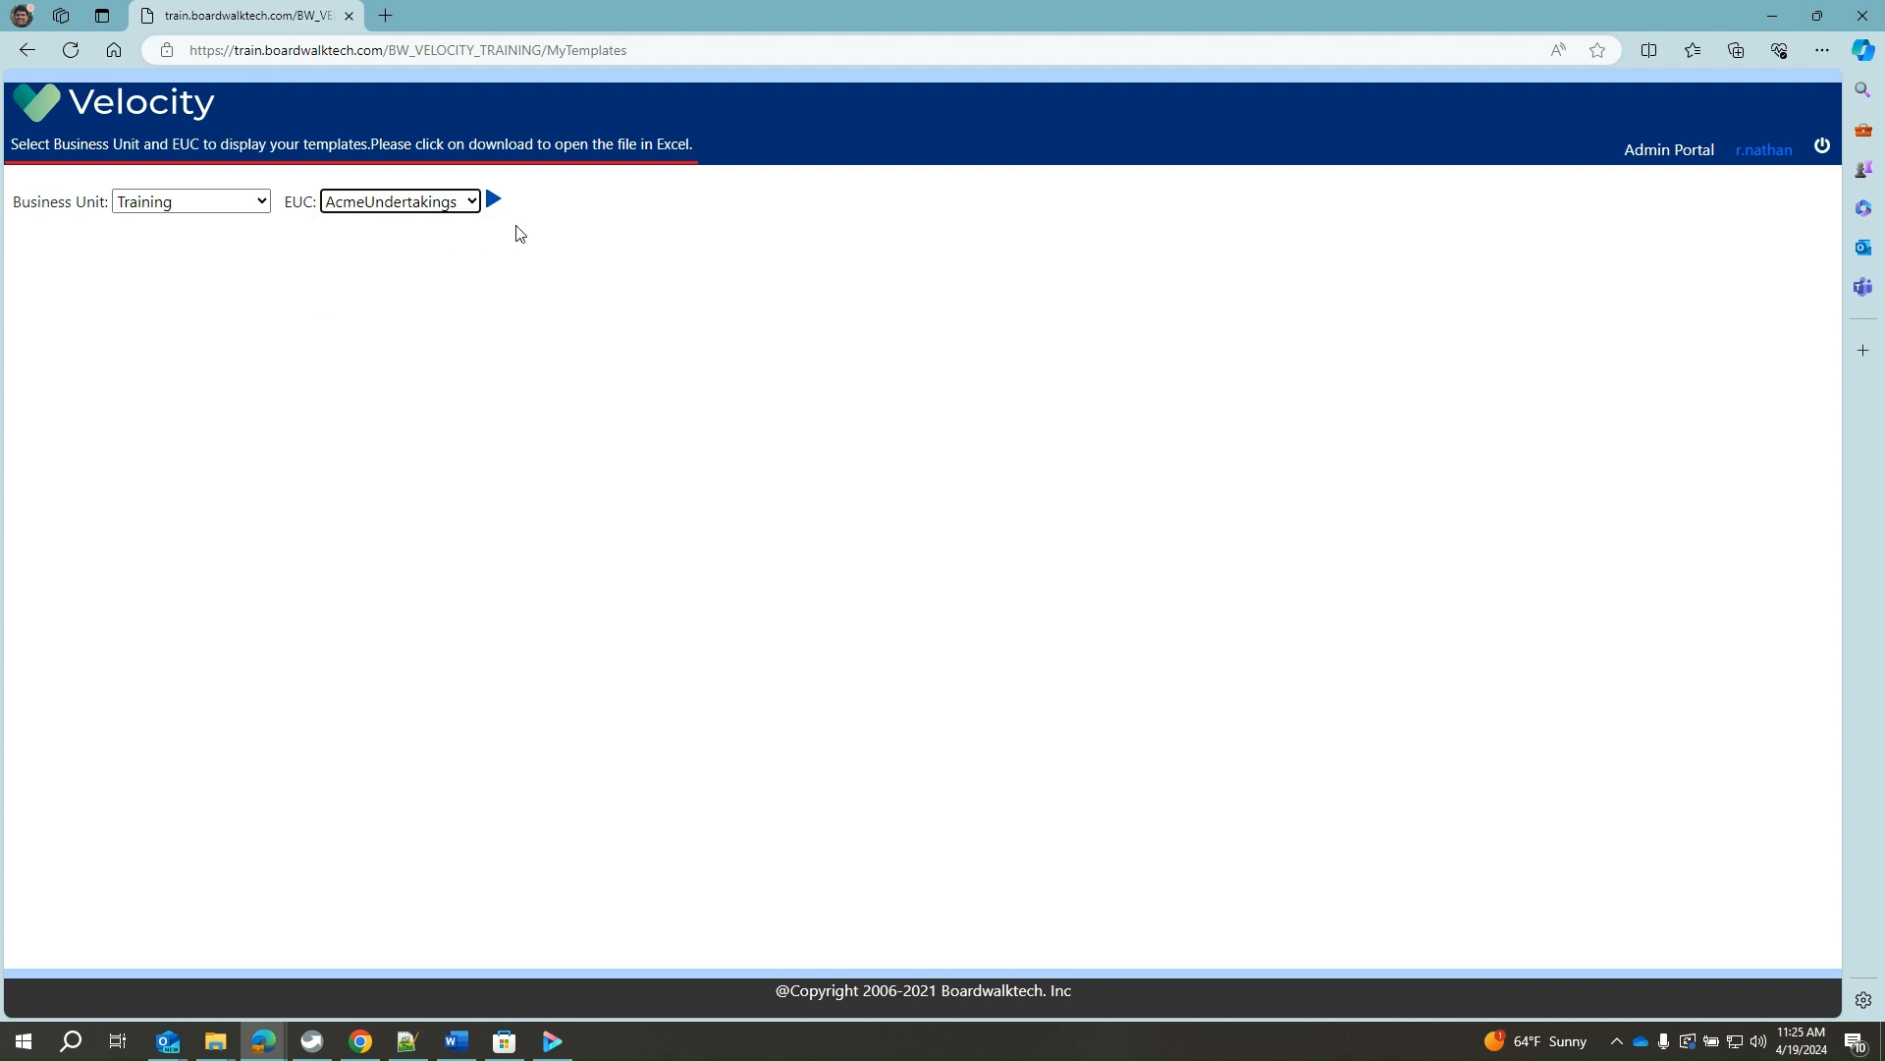
left_click(495, 204)
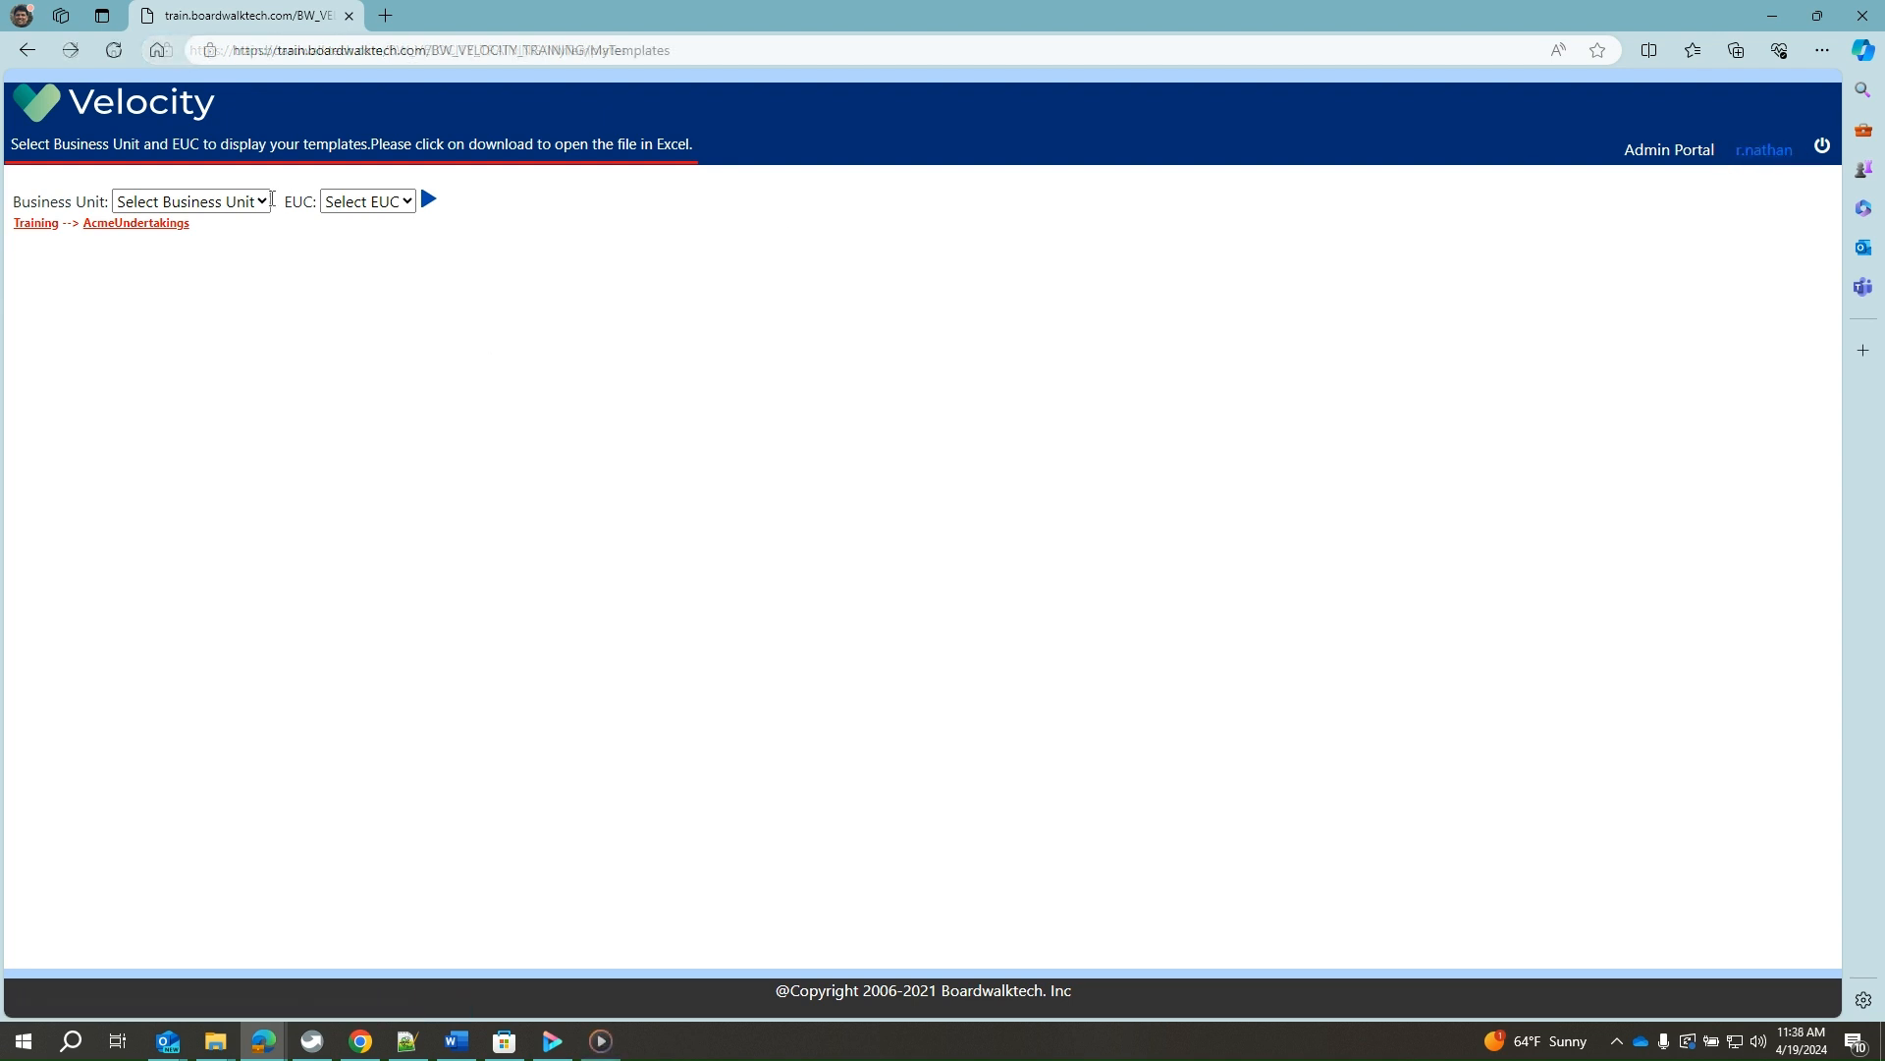
Download the Velocity Solution Manager Template from the Solution Manager business unit and open it in Excel
left_click(251, 202)
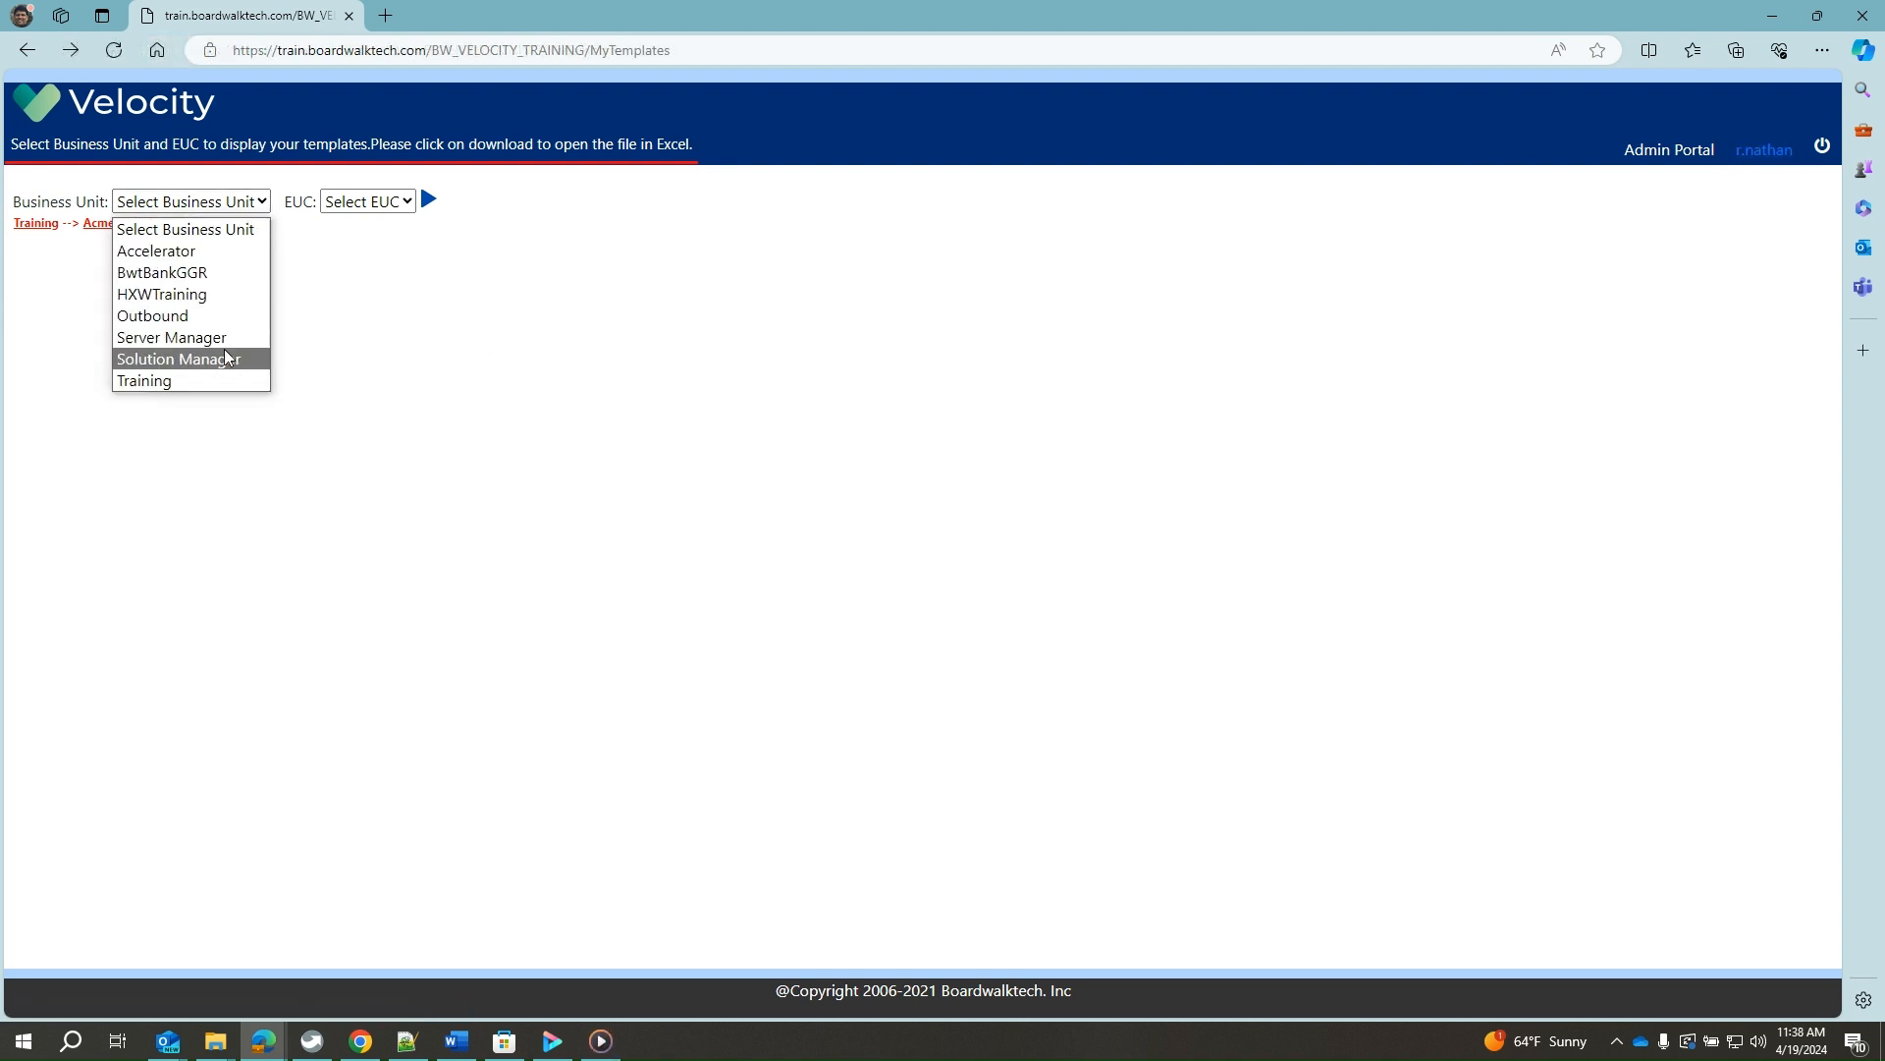
left_click(228, 359)
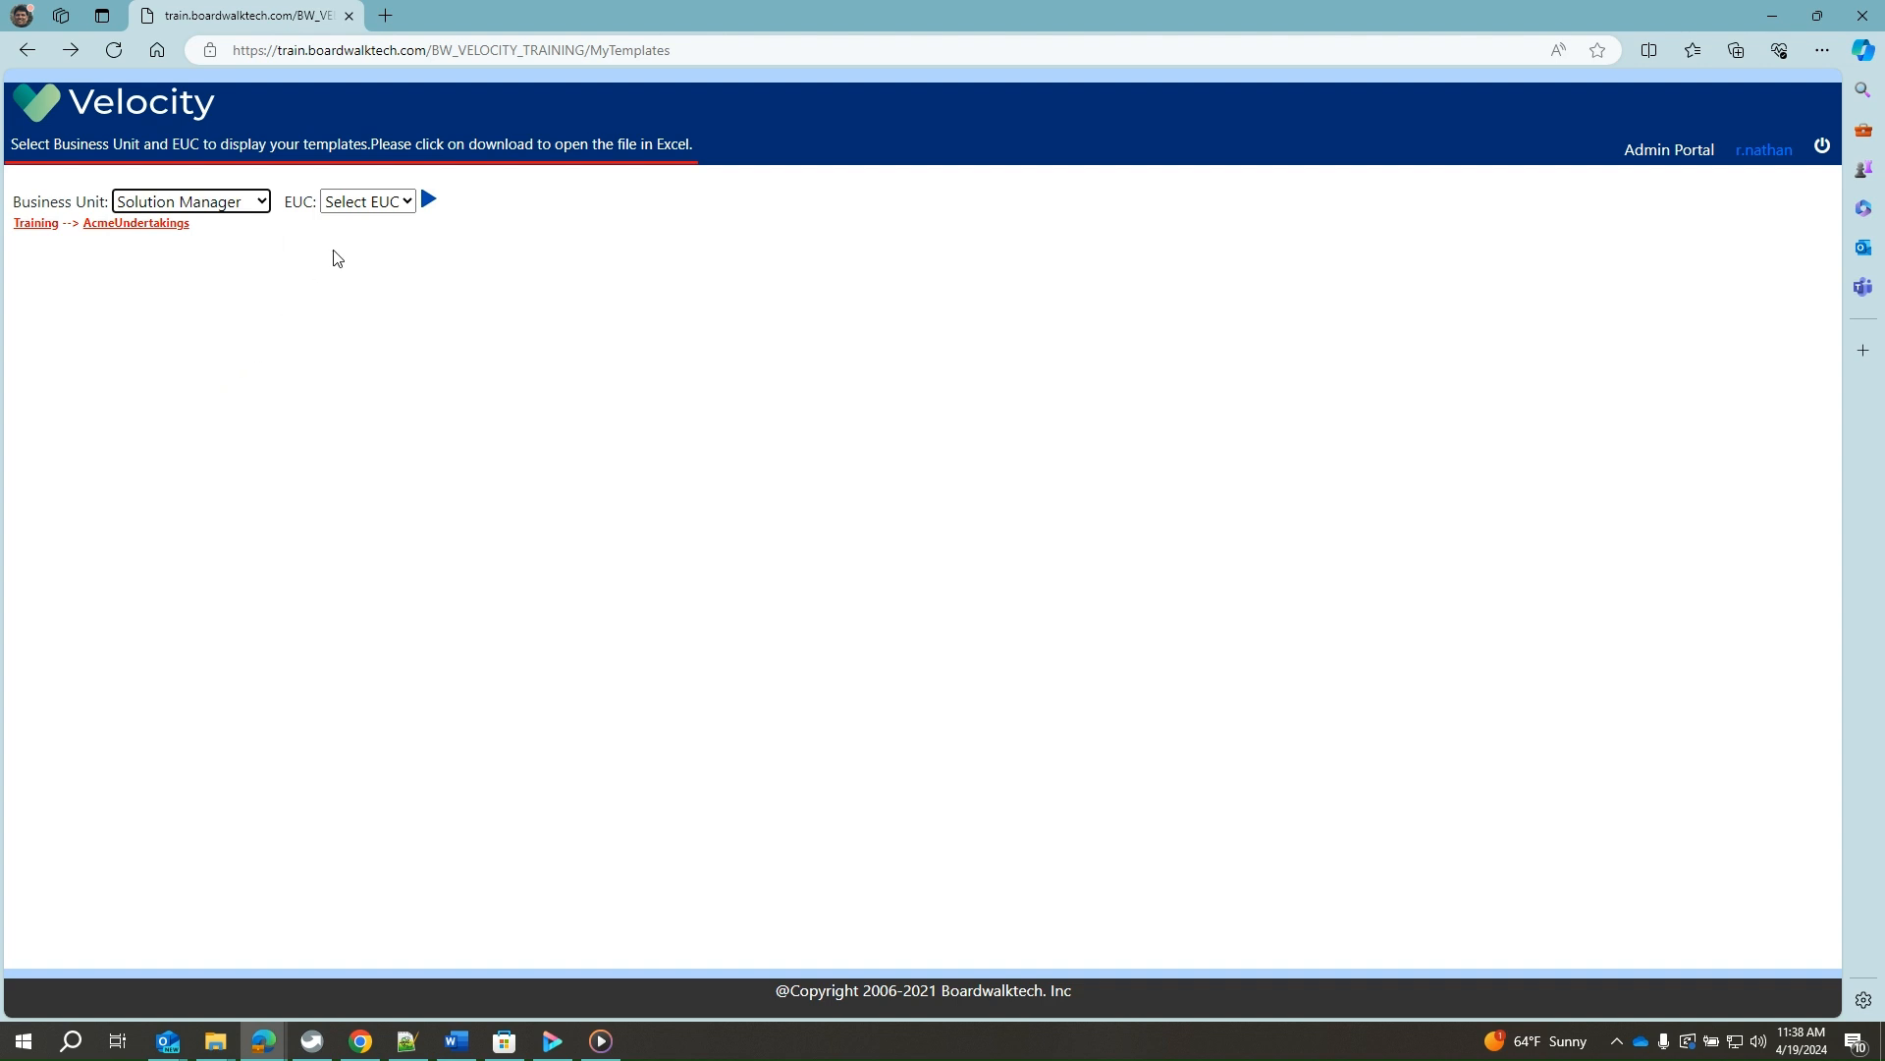
left_click(424, 201)
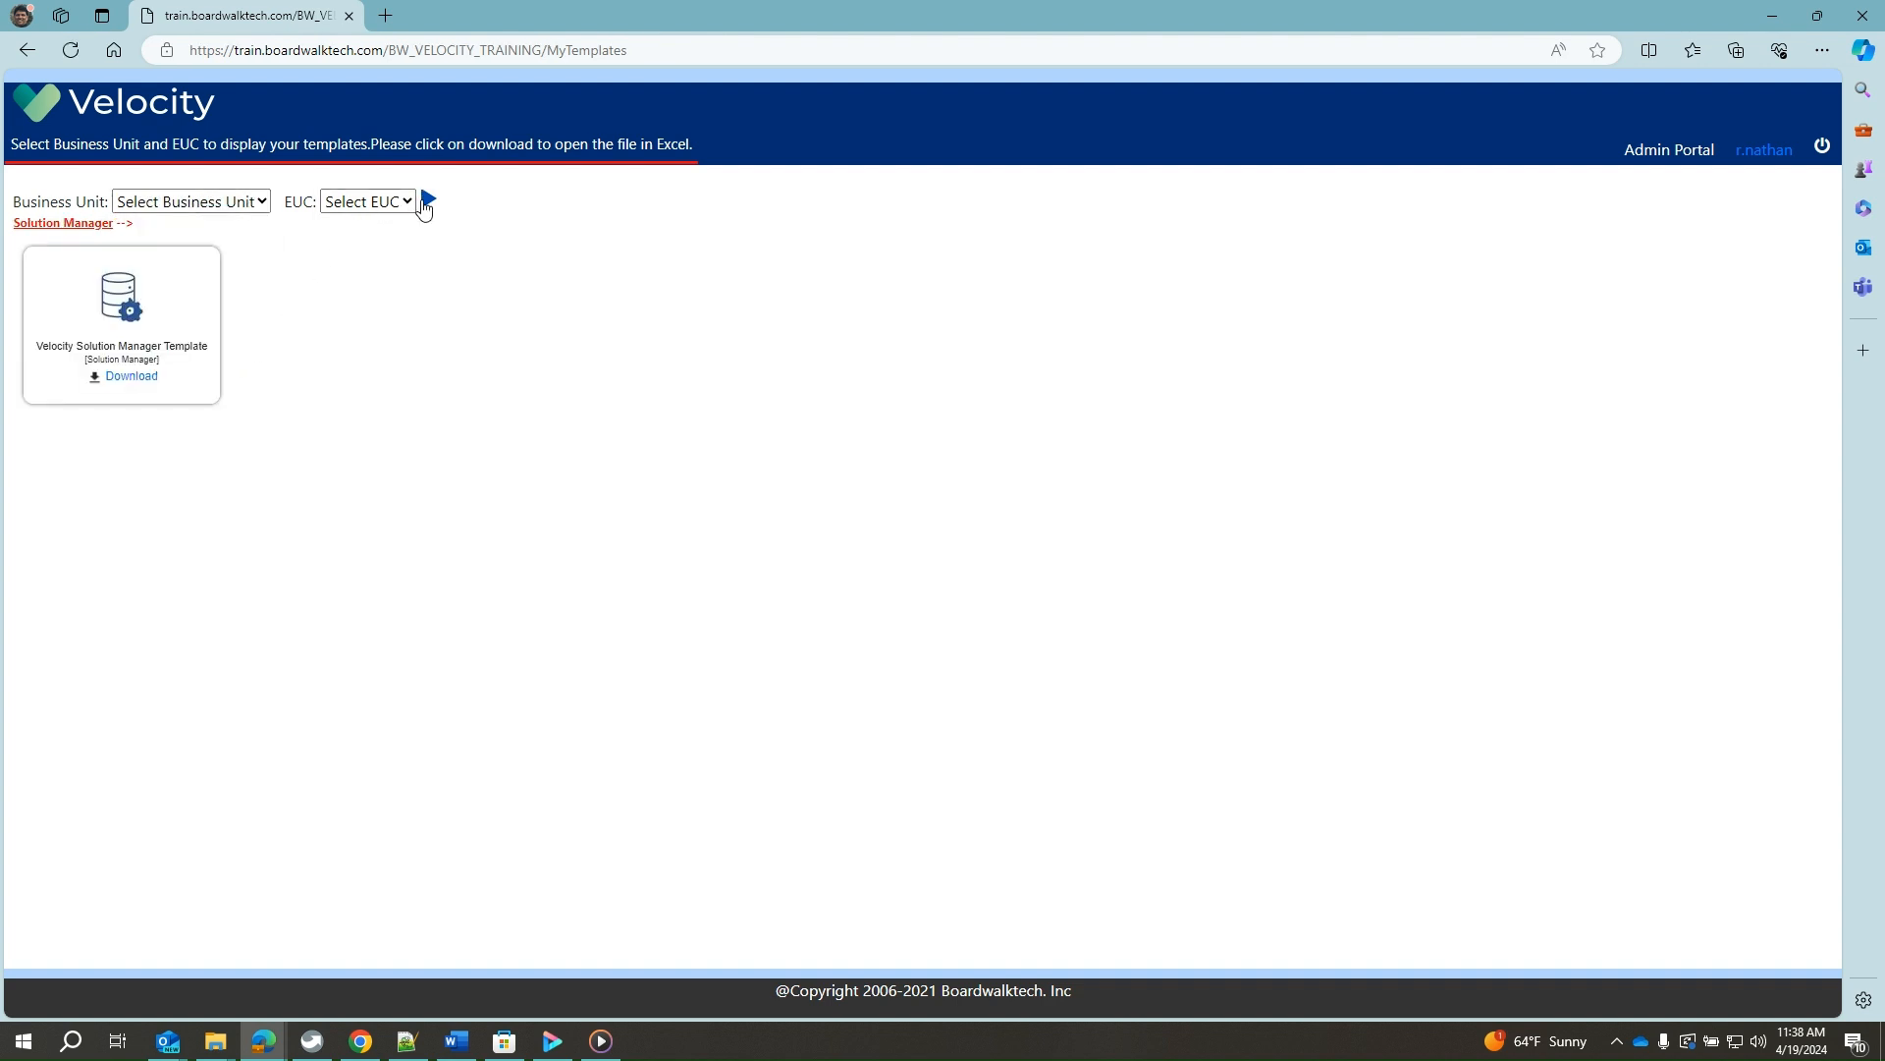
left_click(144, 381)
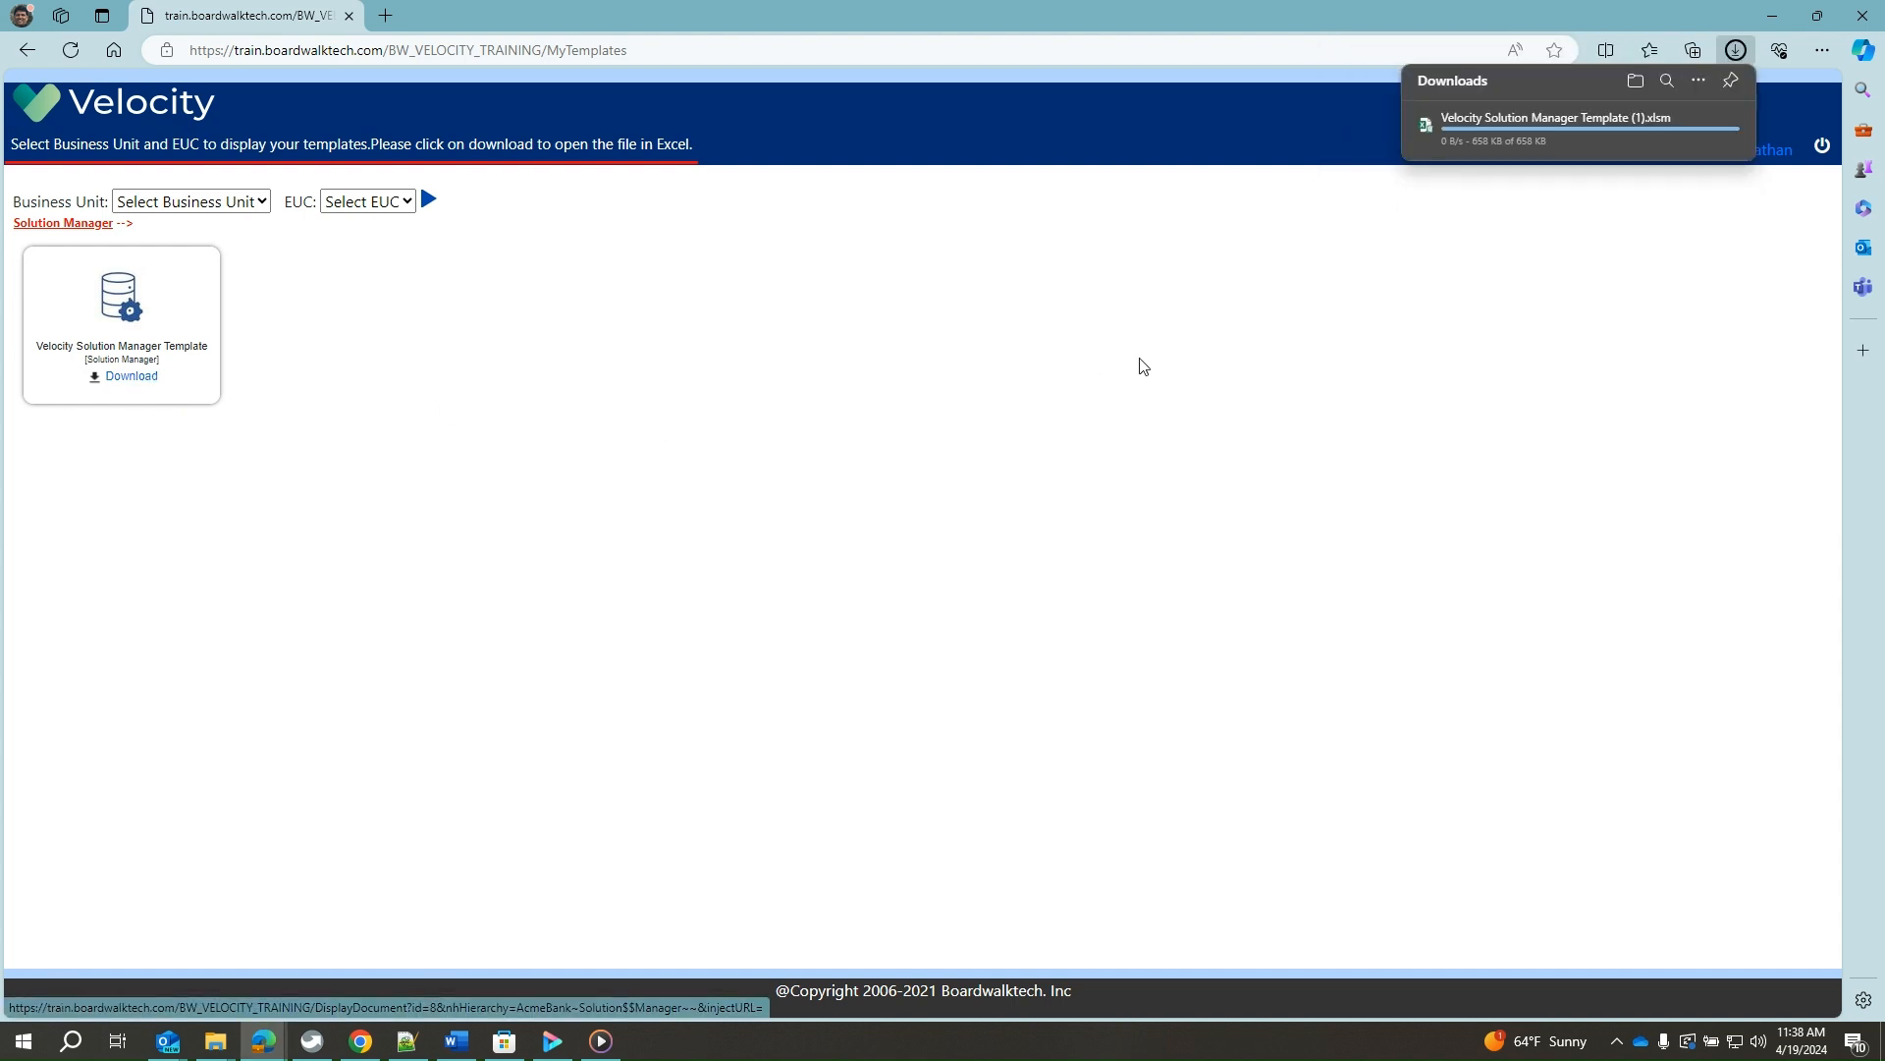
left_click(1461, 135)
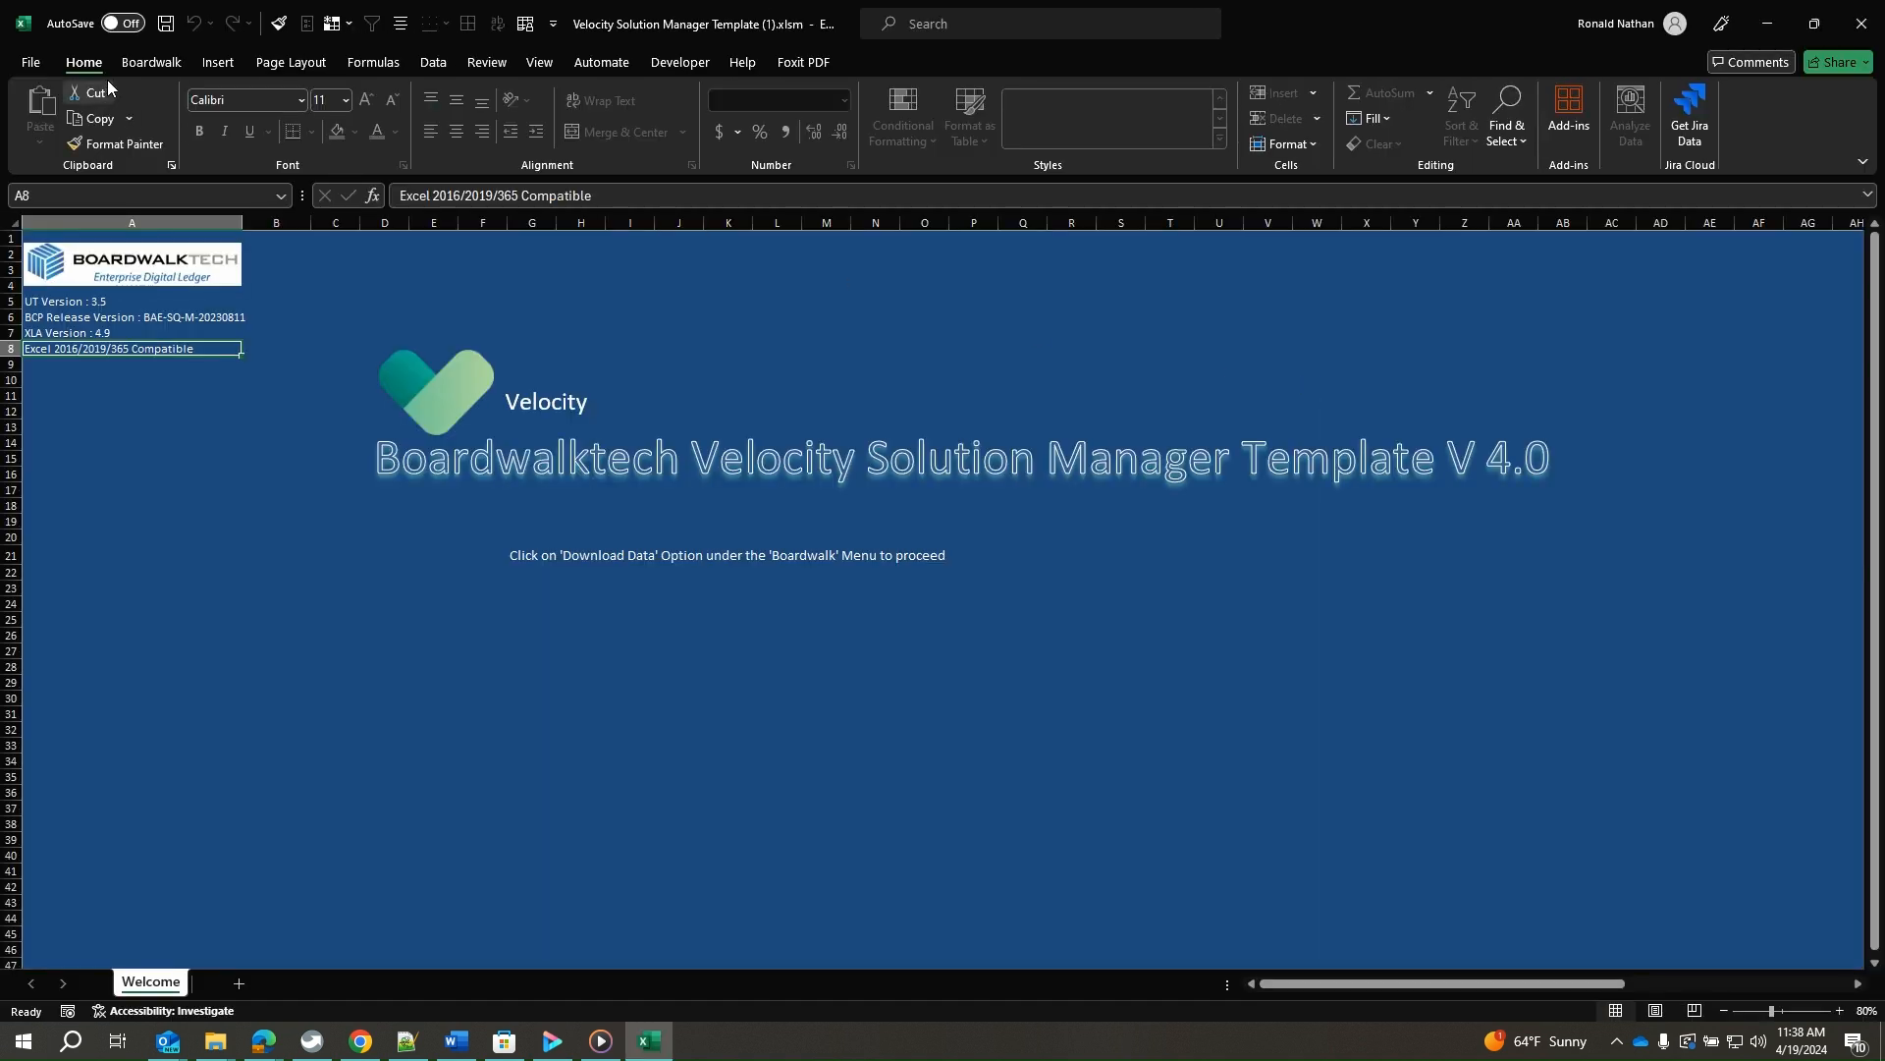
Download the Boardwalk data into the Solution Manager template
left_click(151, 62)
left_click(49, 132)
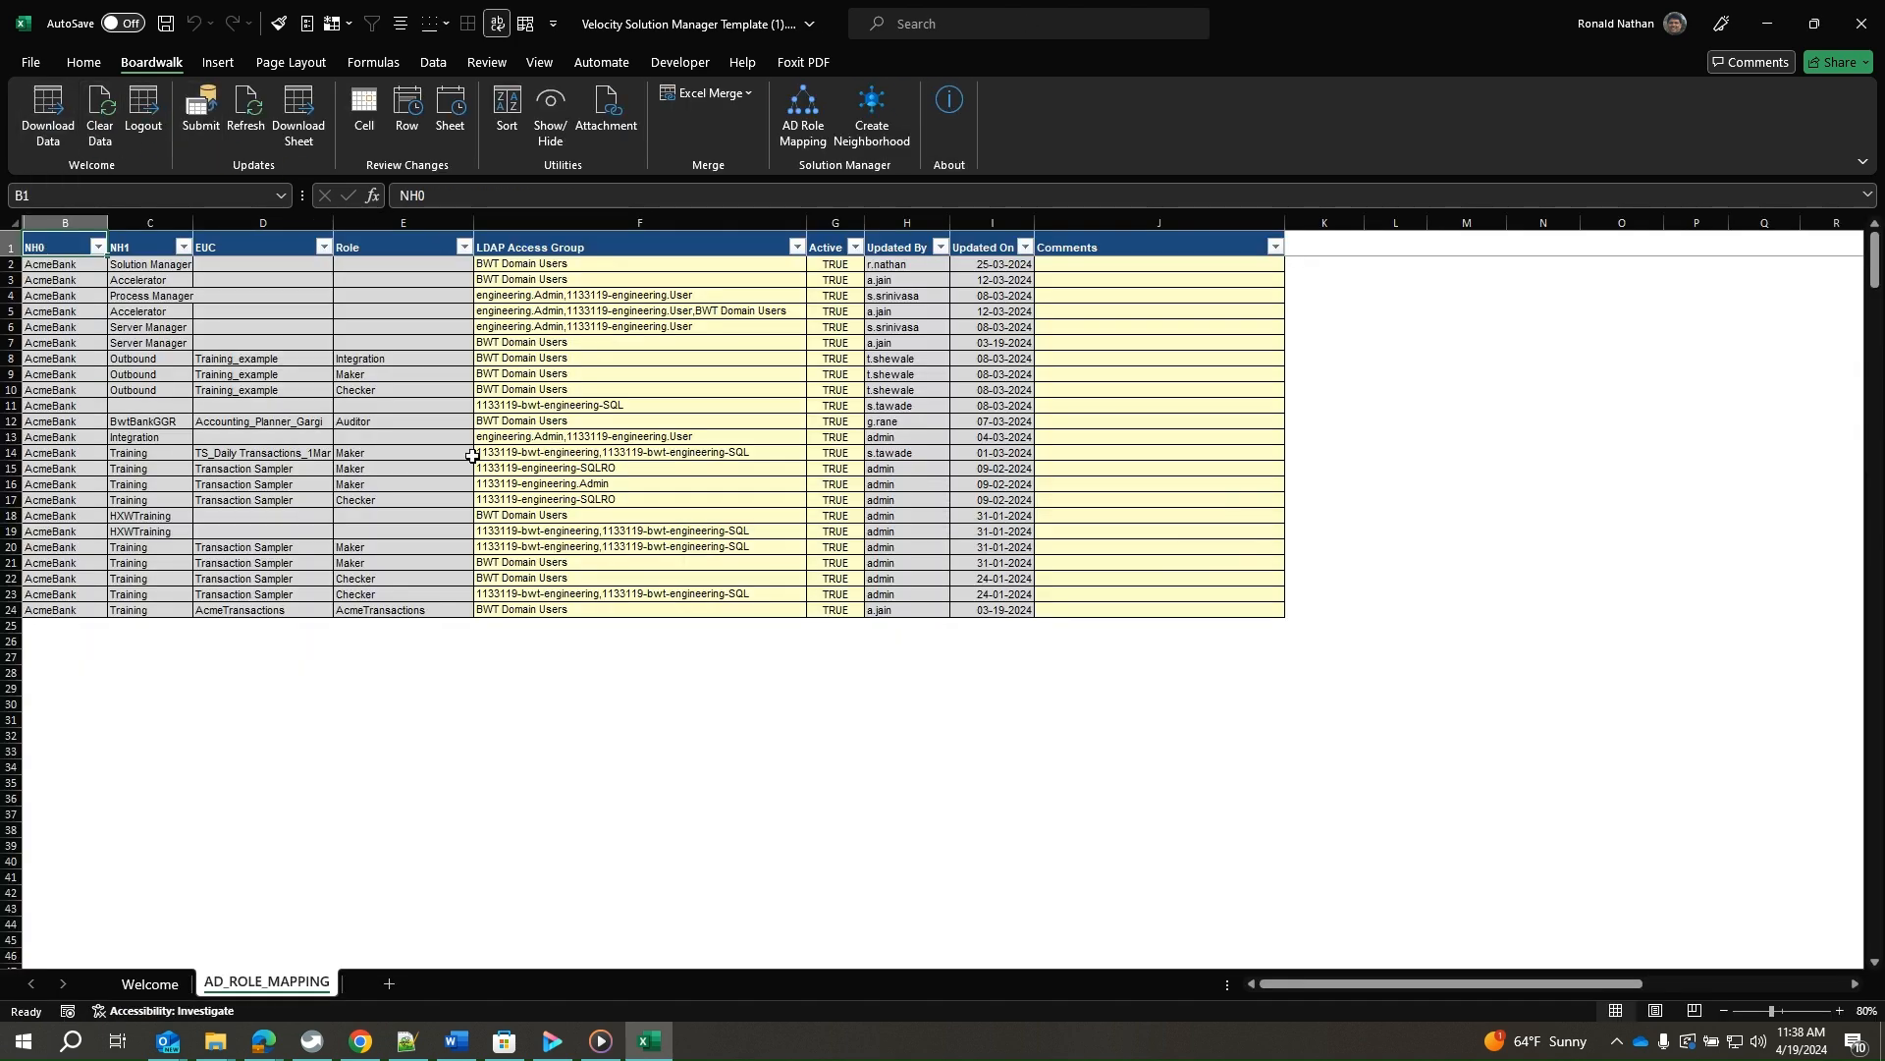
Start an AD role mapping for NH Level 0 AcmeBank and NH Level 1 Training, with AcmeUndertakings as EUC name and role
left_click(816, 128)
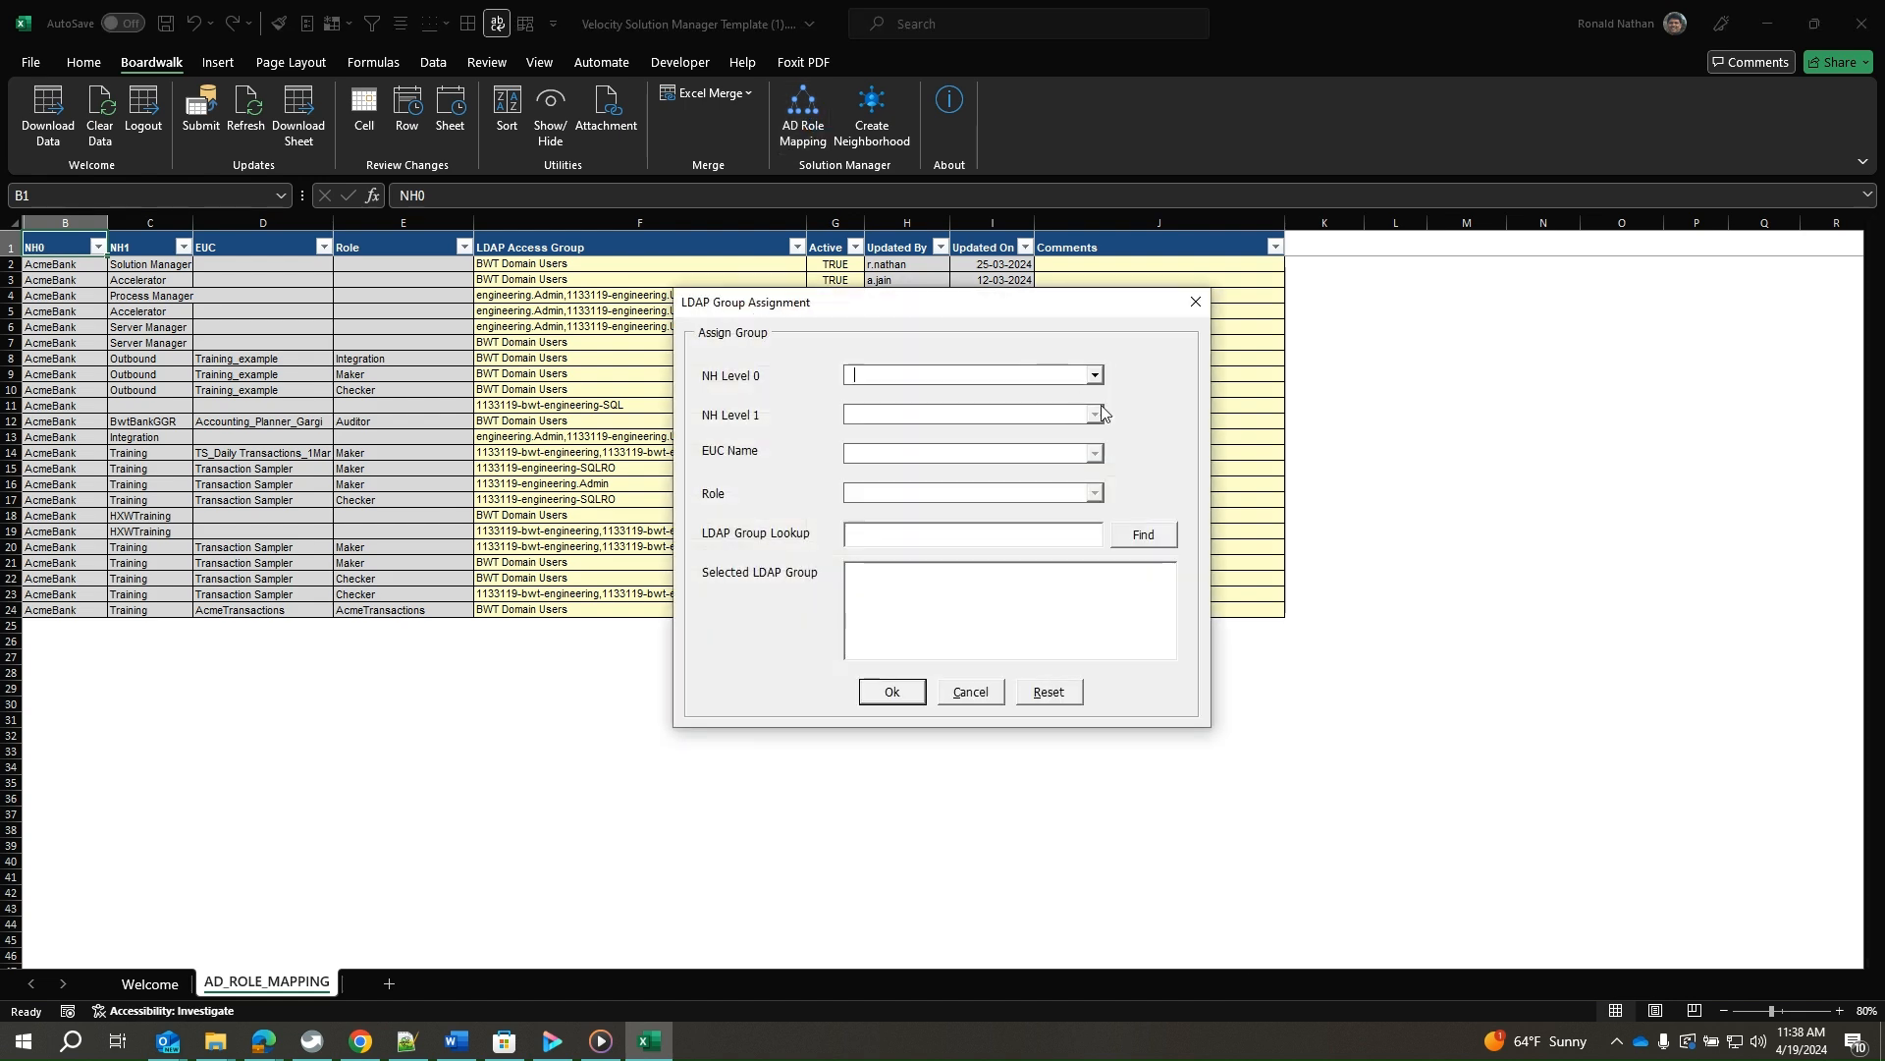
left_click(1098, 377)
left_click(957, 396)
left_click(1097, 416)
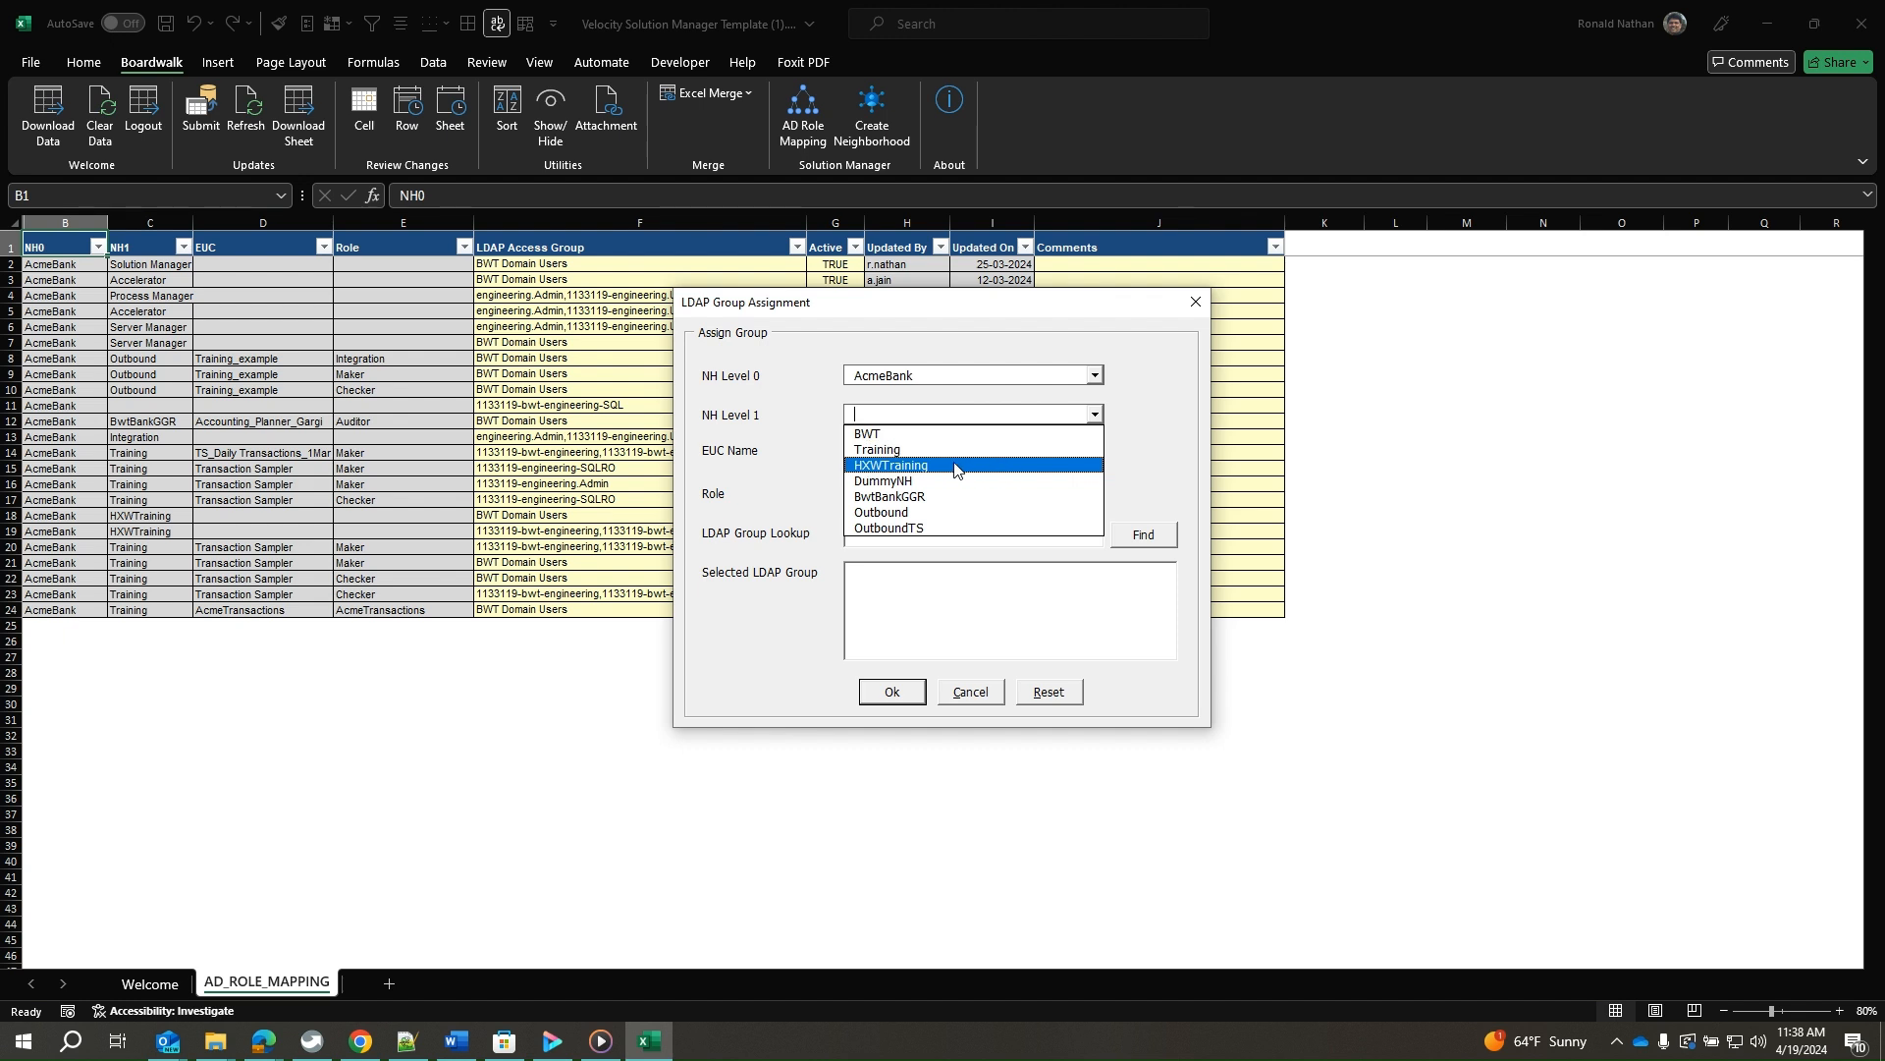
left_click(1002, 448)
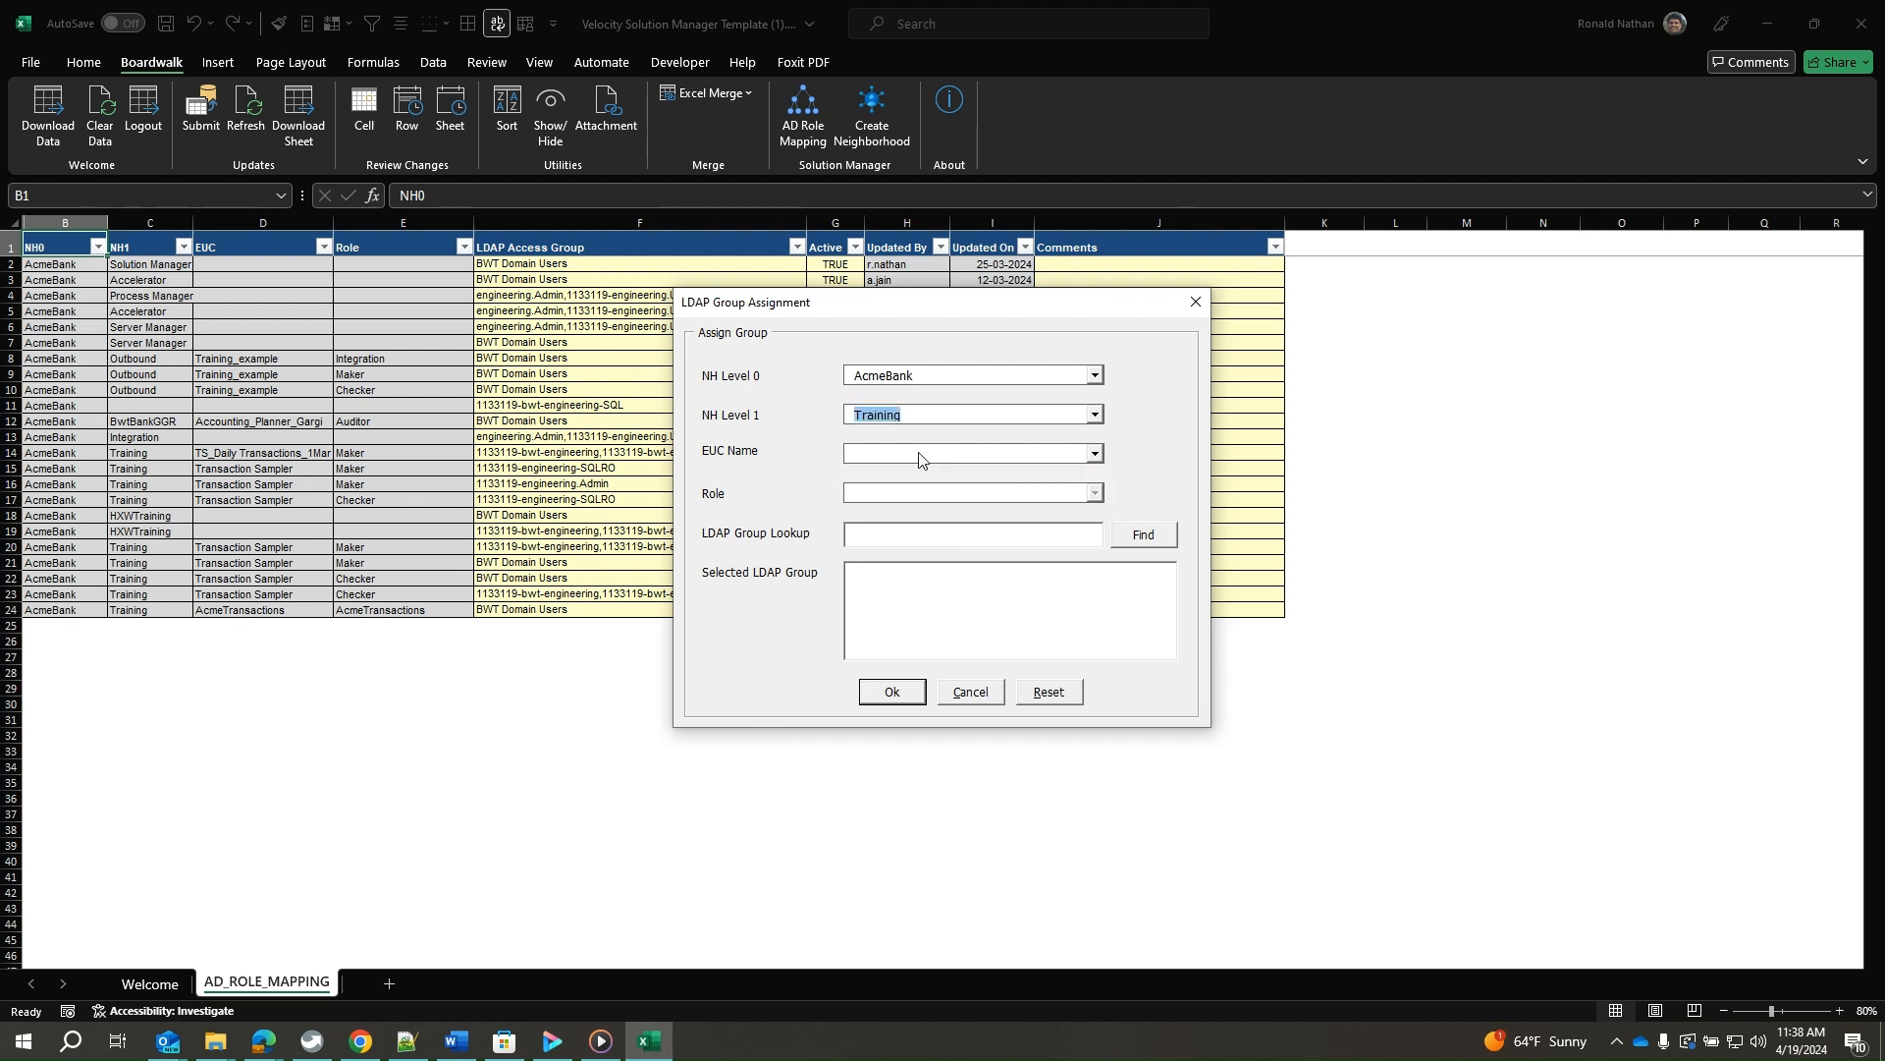
left_click(1096, 455)
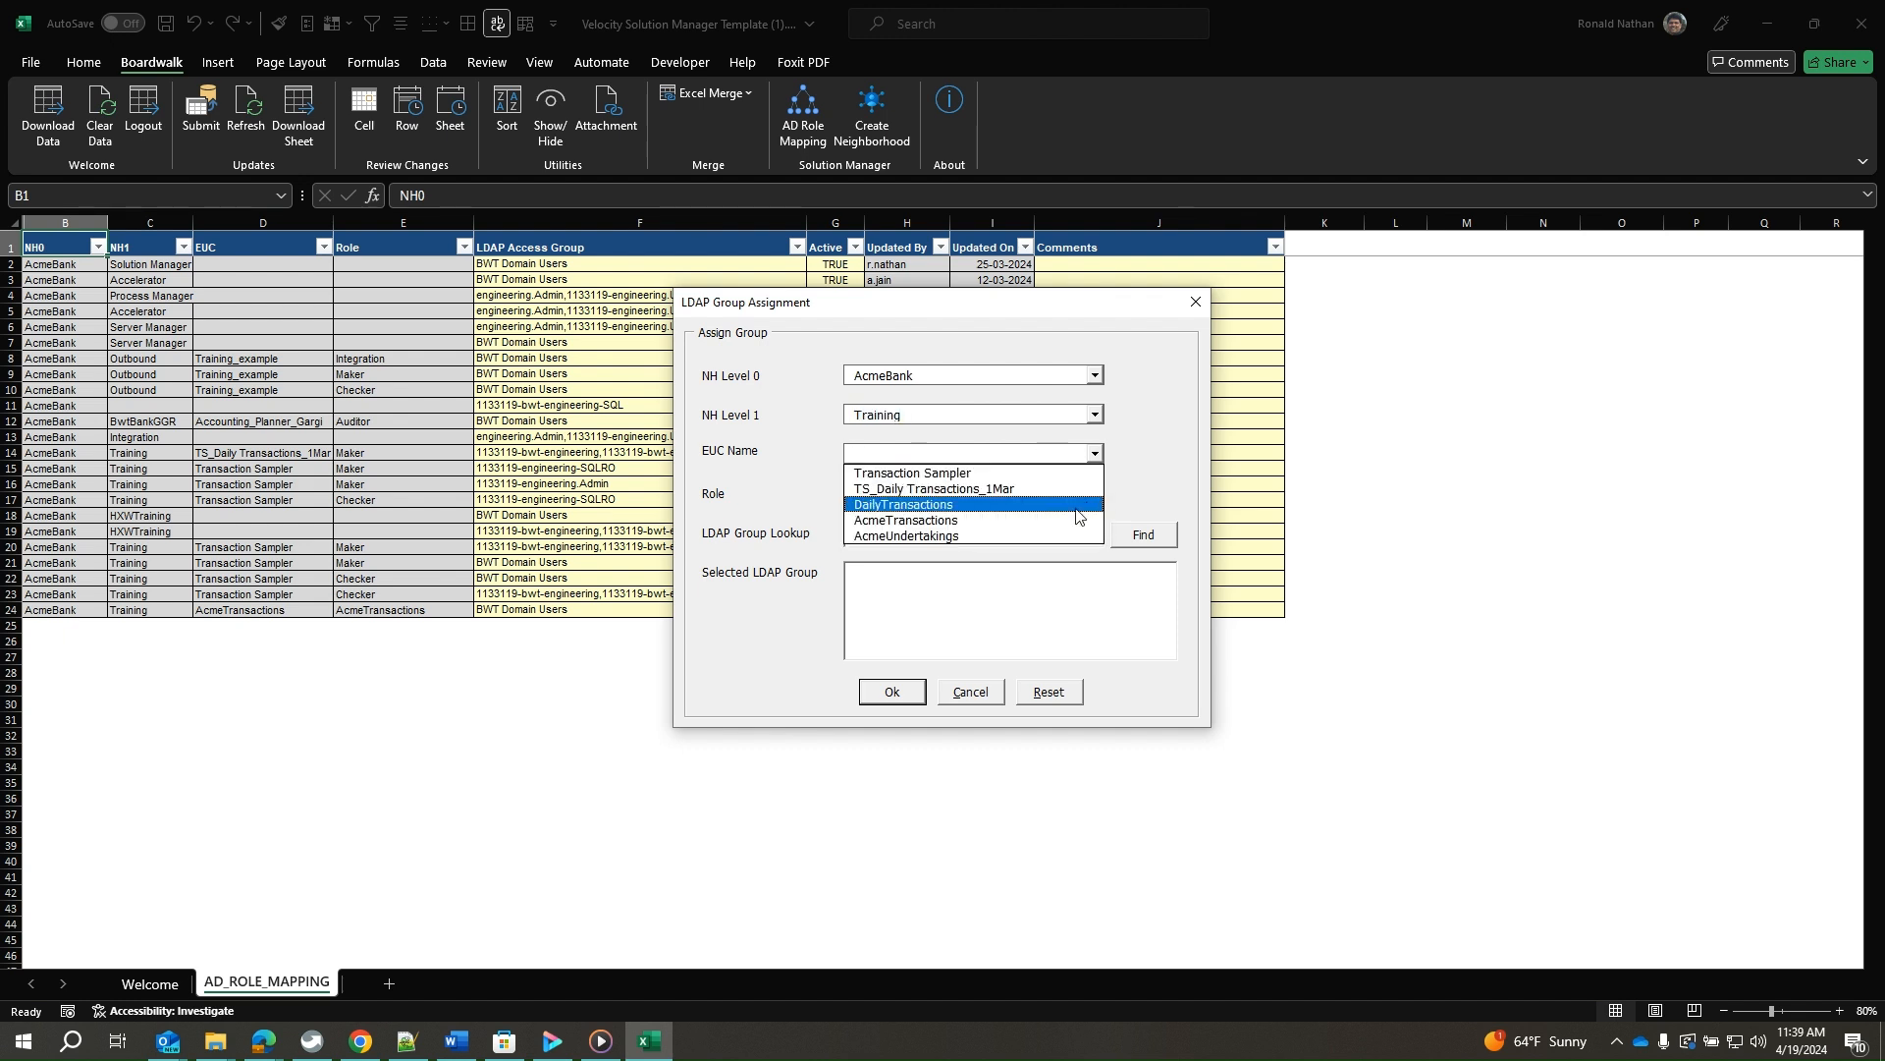
left_click(935, 537)
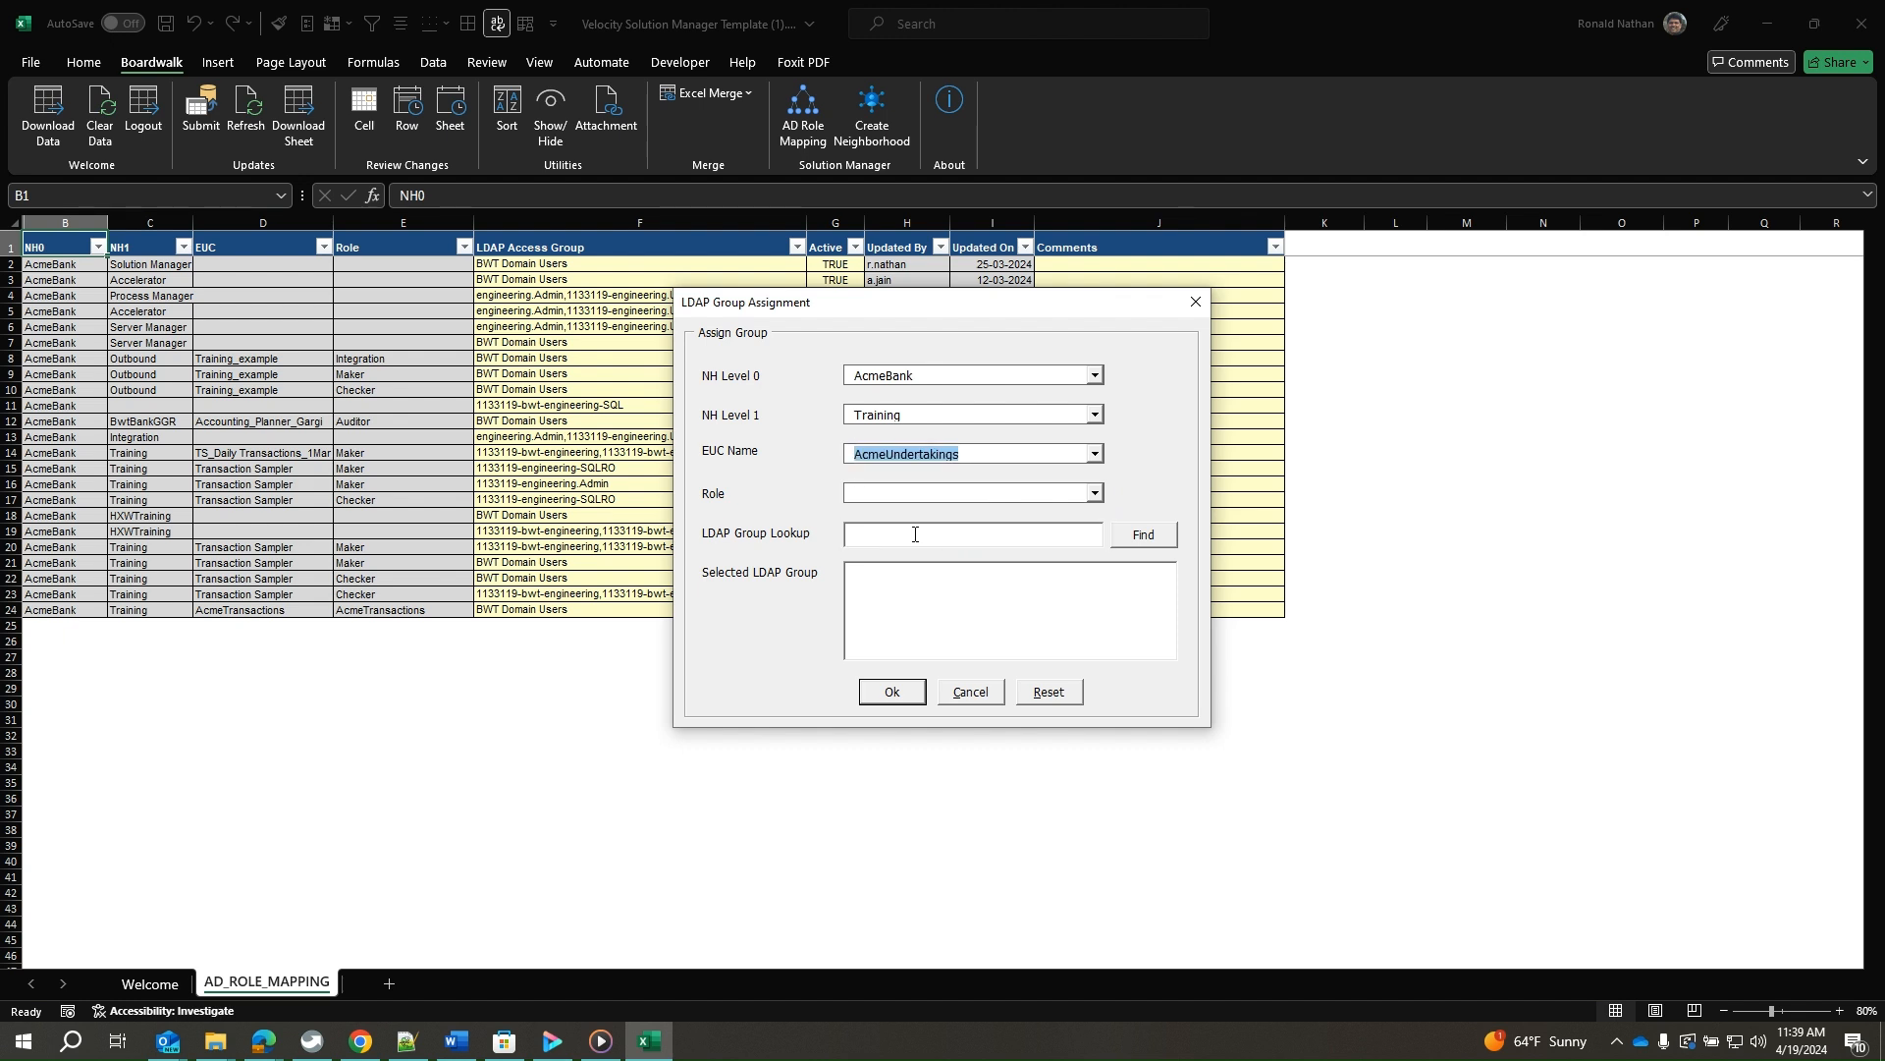
left_click(1096, 494)
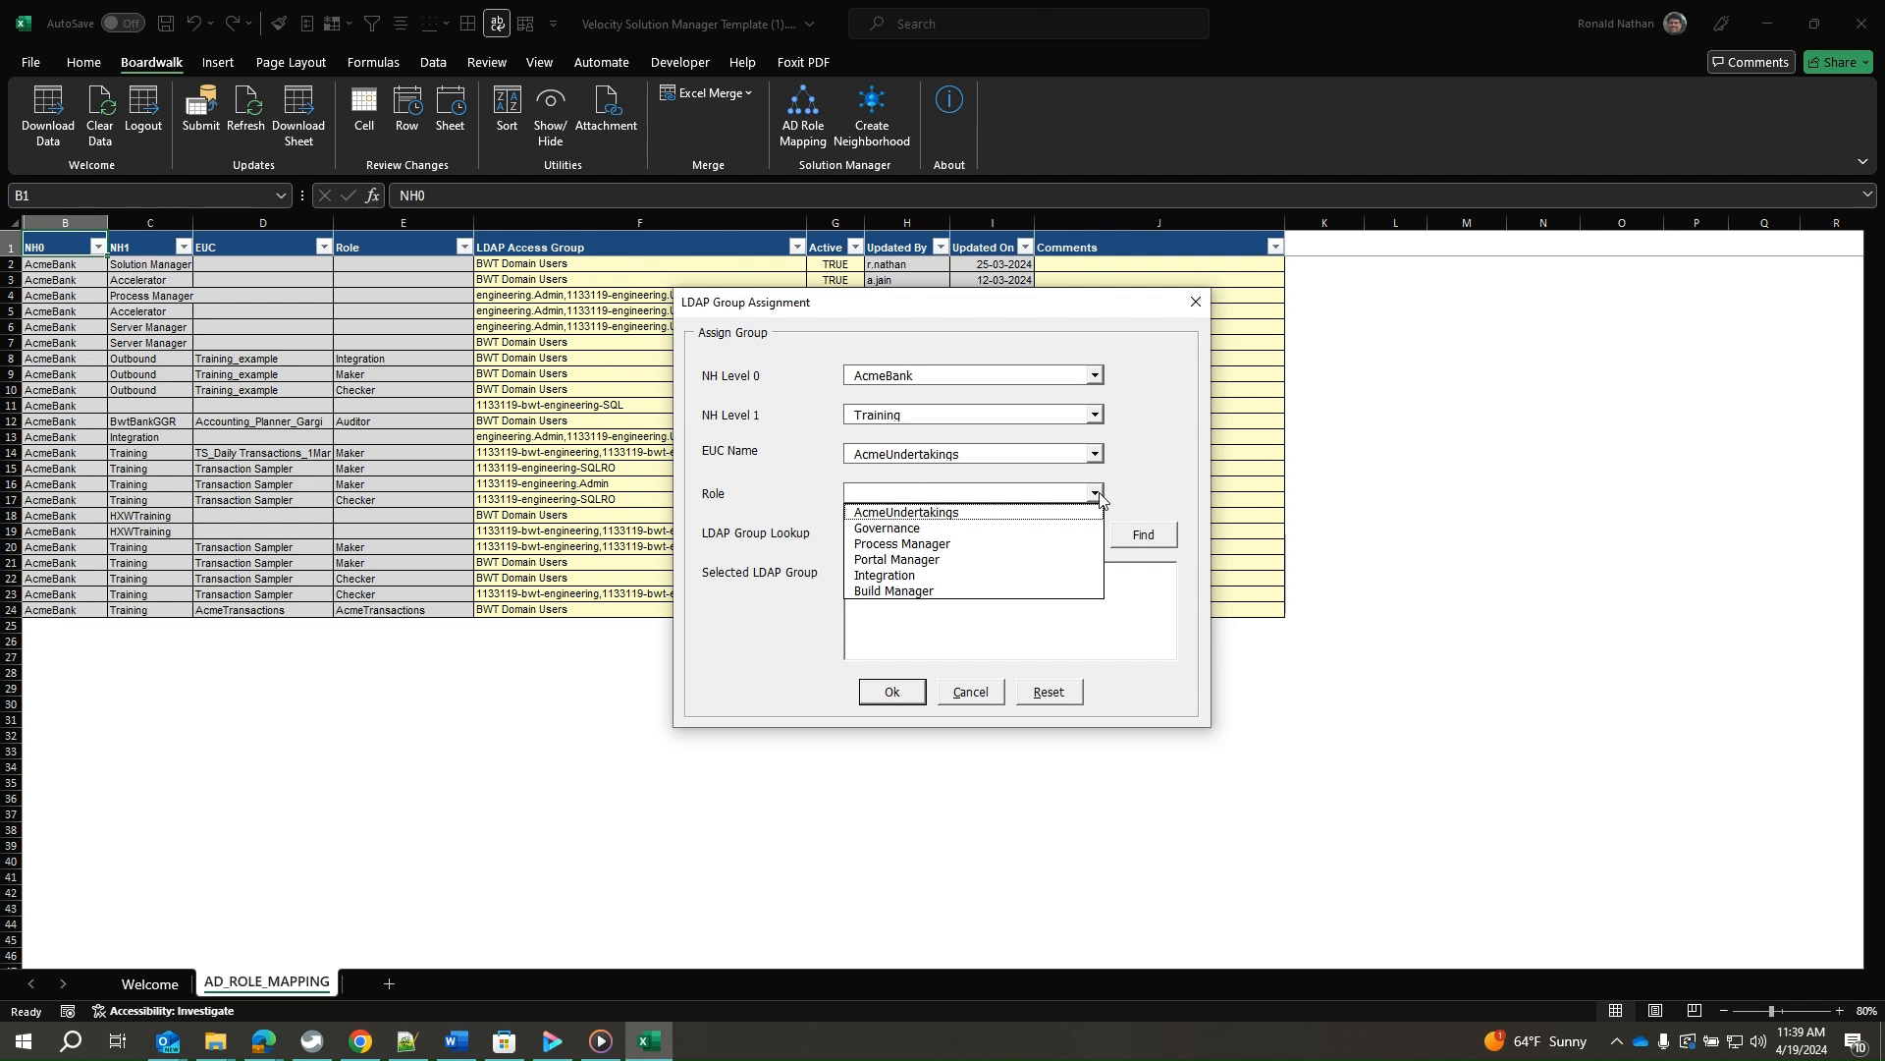
left_click(1061, 512)
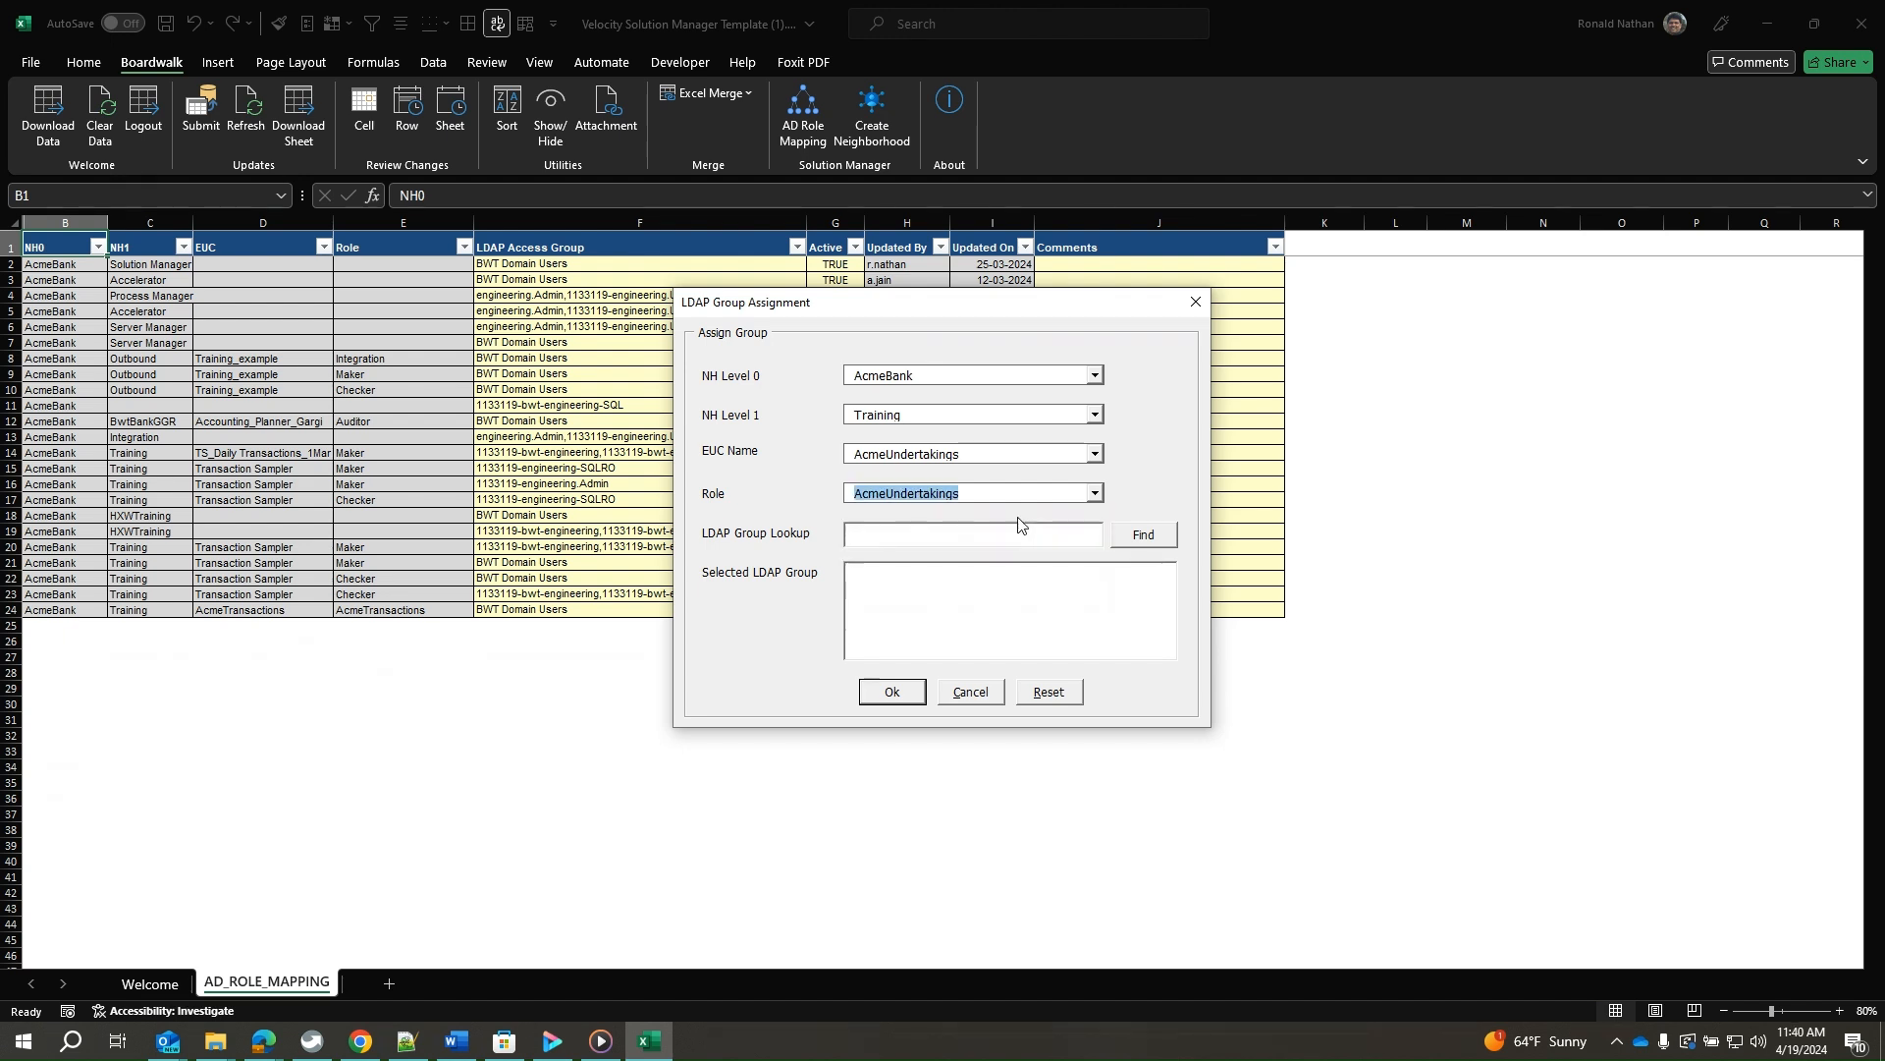
Look up LDAP groups matching BWT and assign the BWT Domain Users group to the AcmeUndertakings role
left_click(1083, 539)
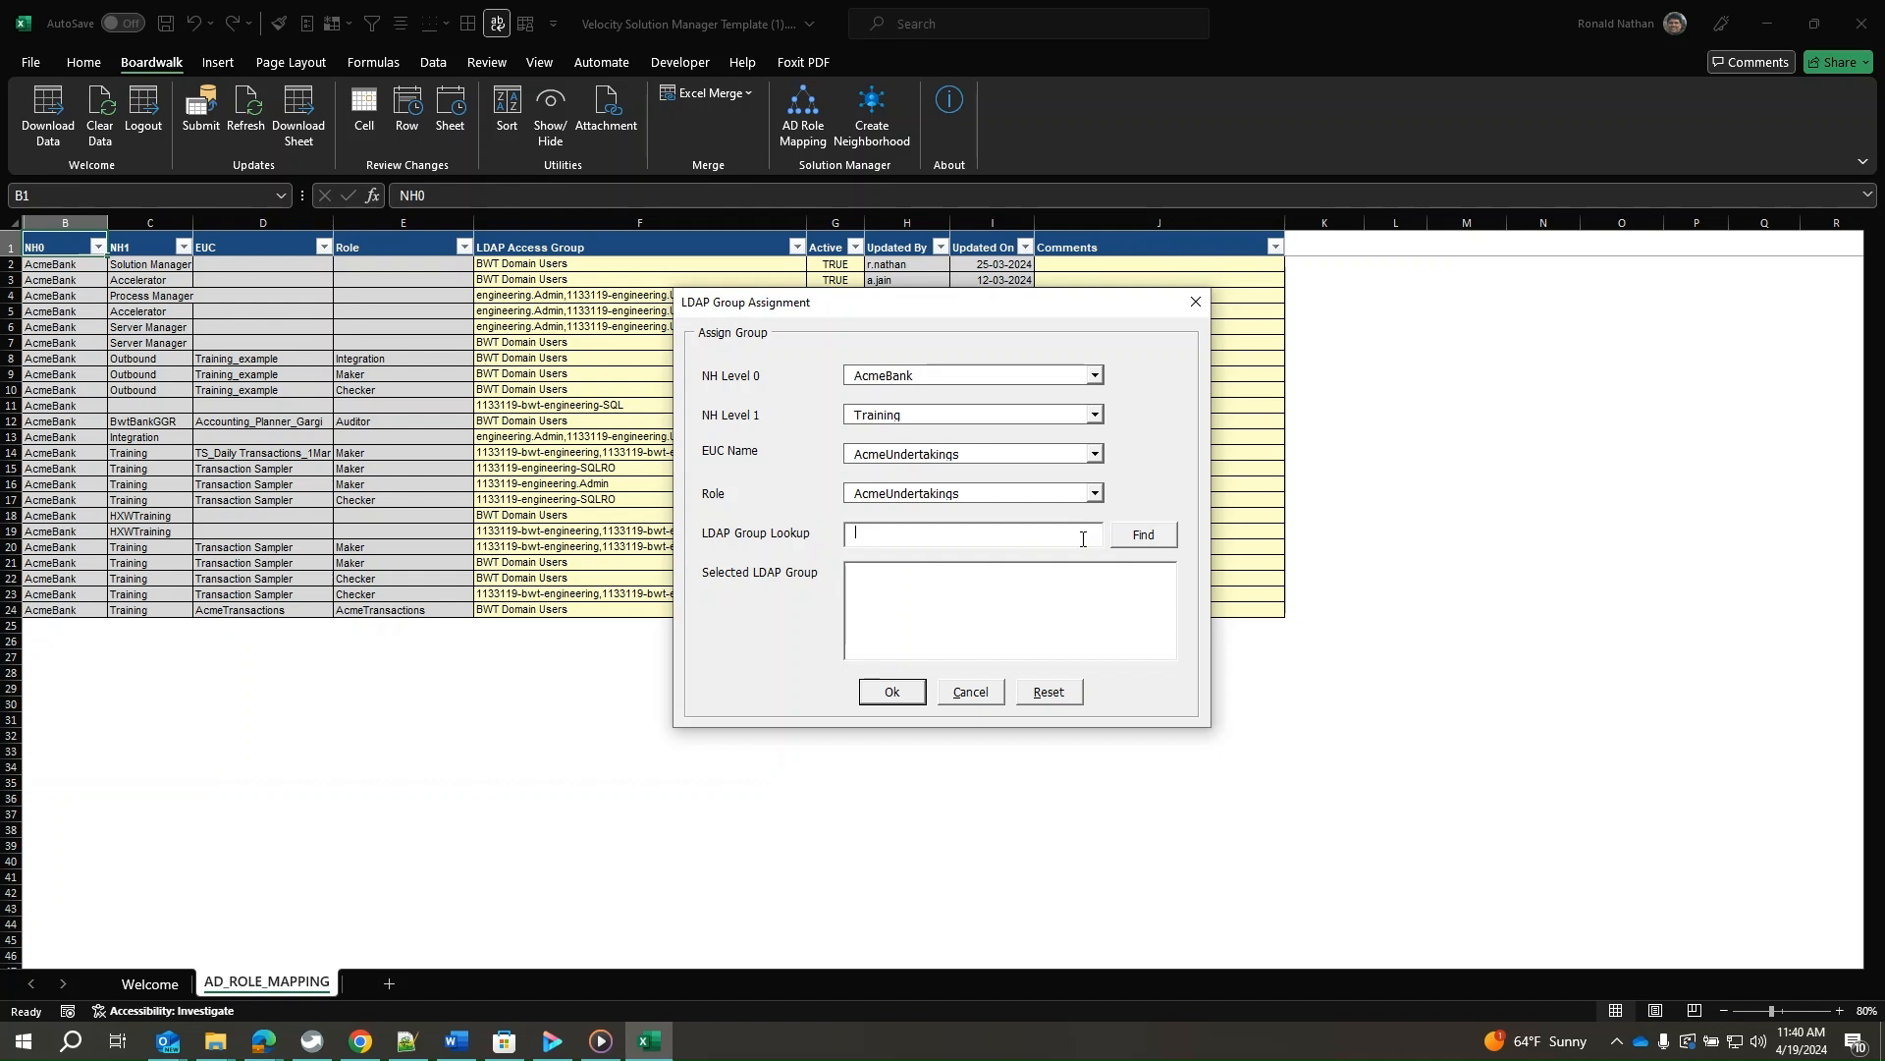
type("BWT")
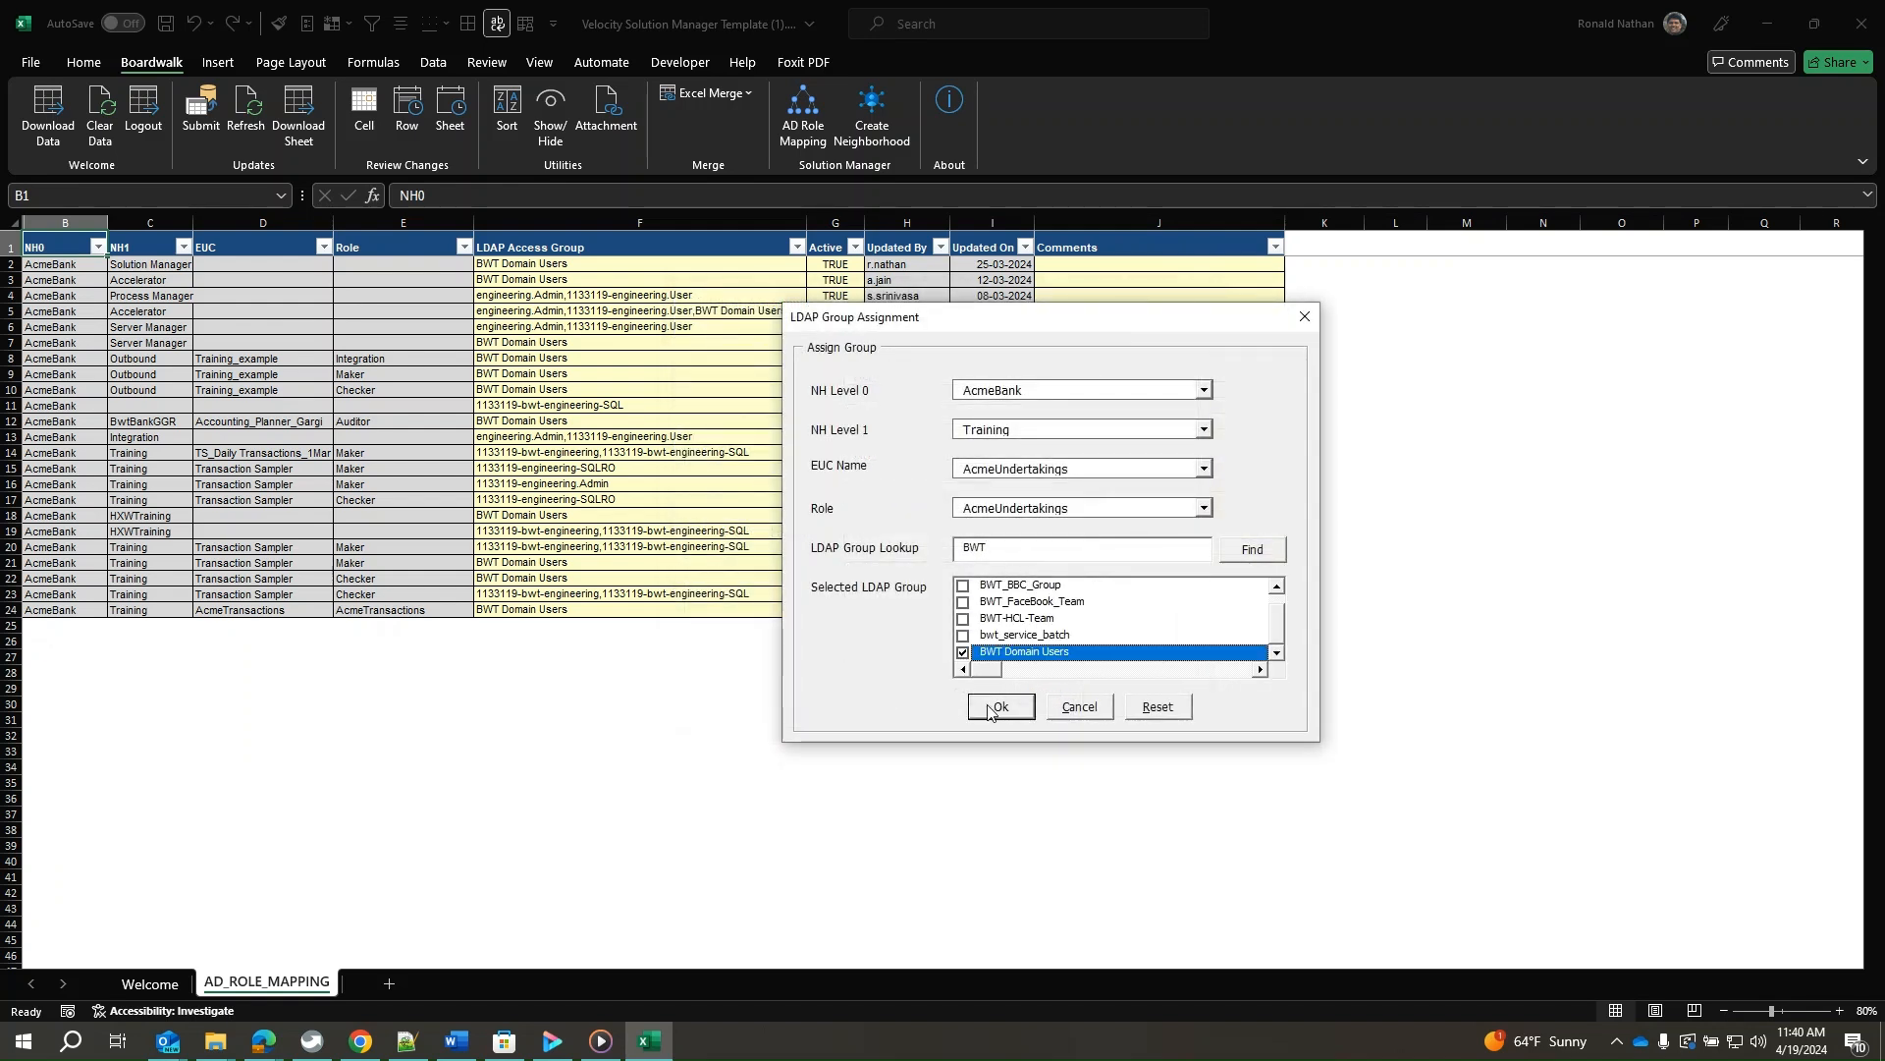
left_click(997, 718)
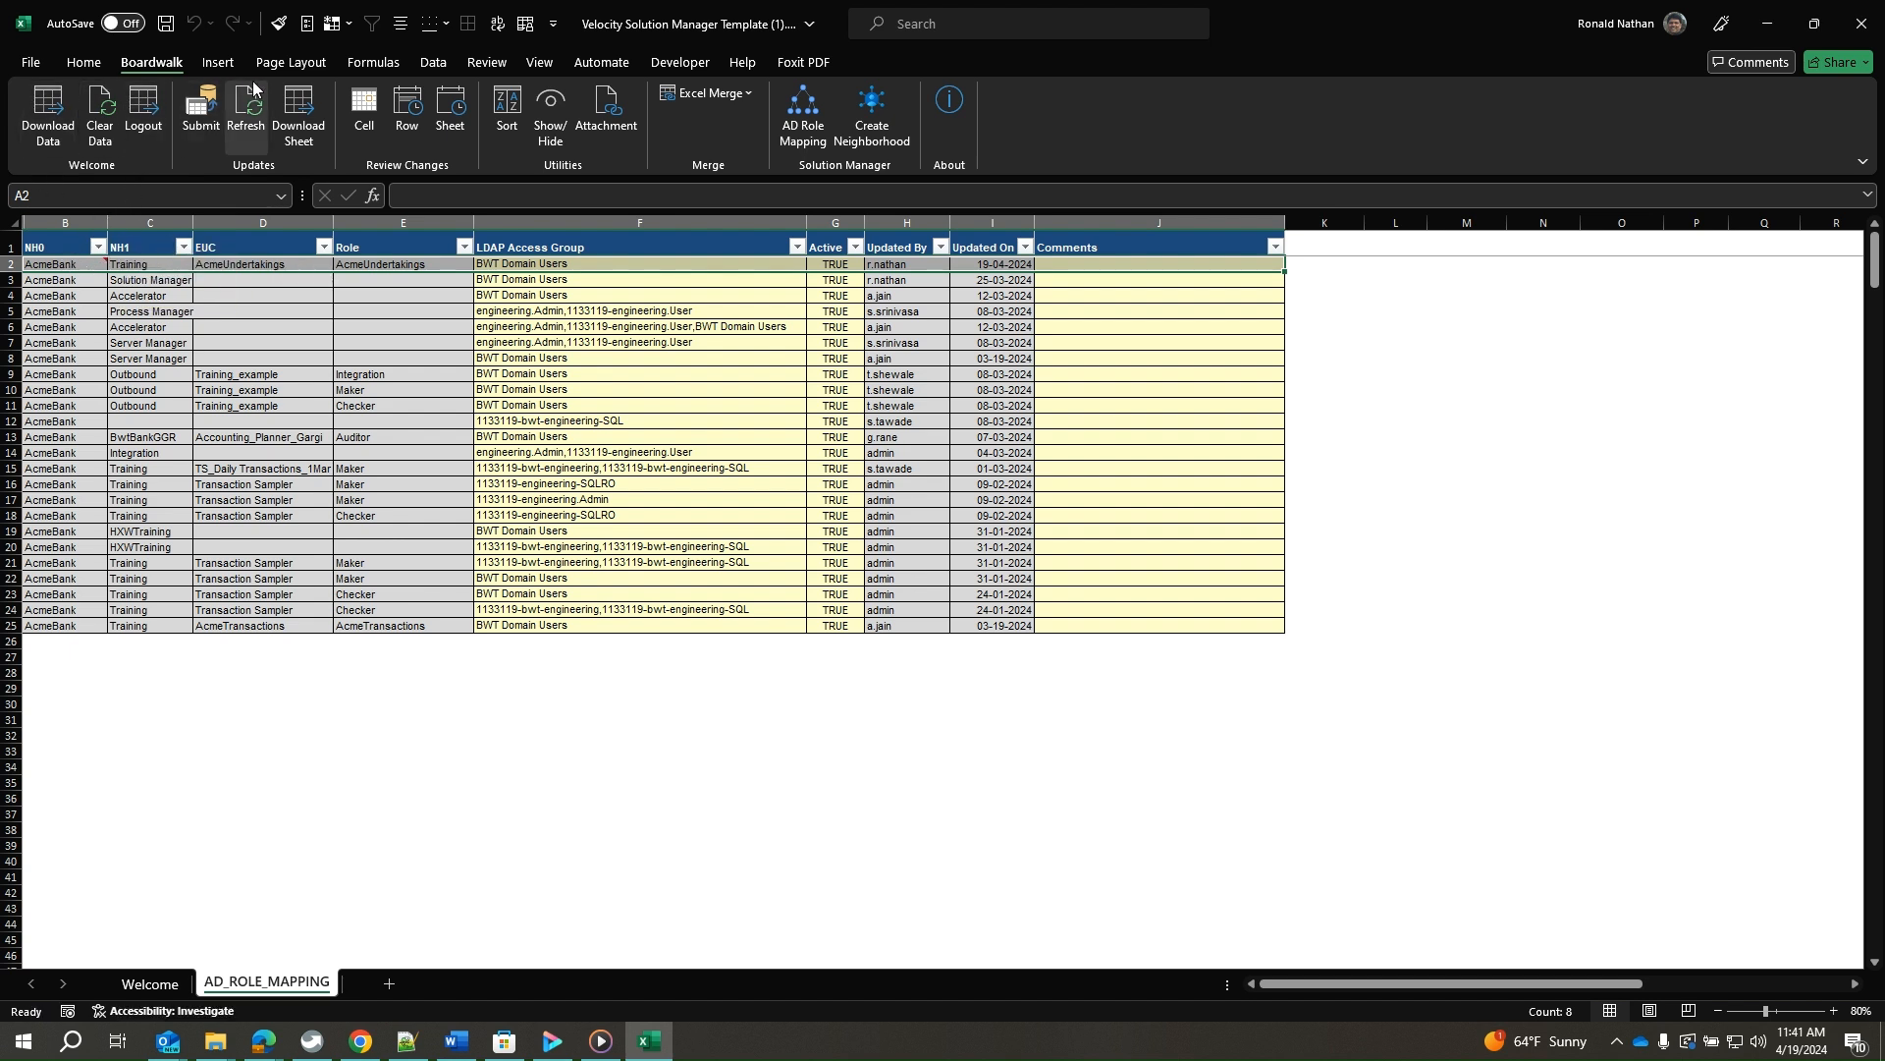
Submit the new role mapping with the transaction comment "Added Acme Undertakings"
left_click(208, 115)
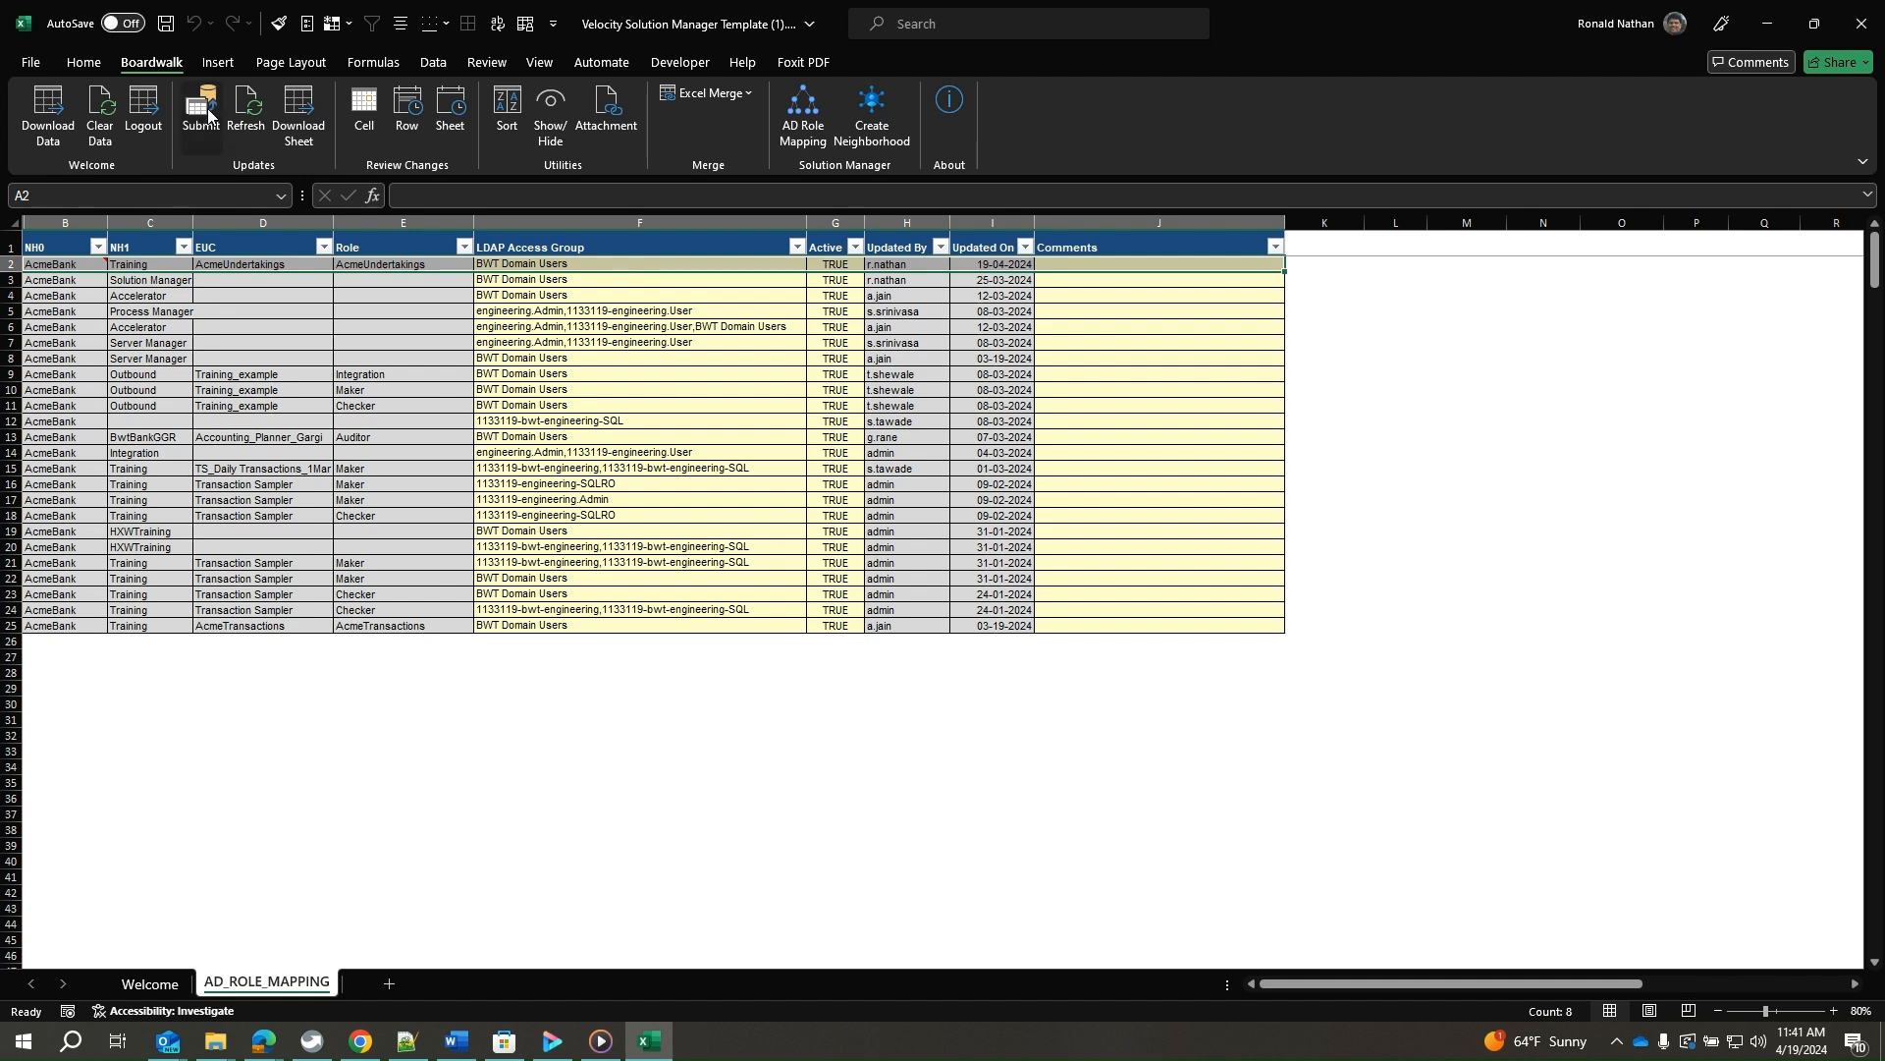
type("Added Acme Undertakings")
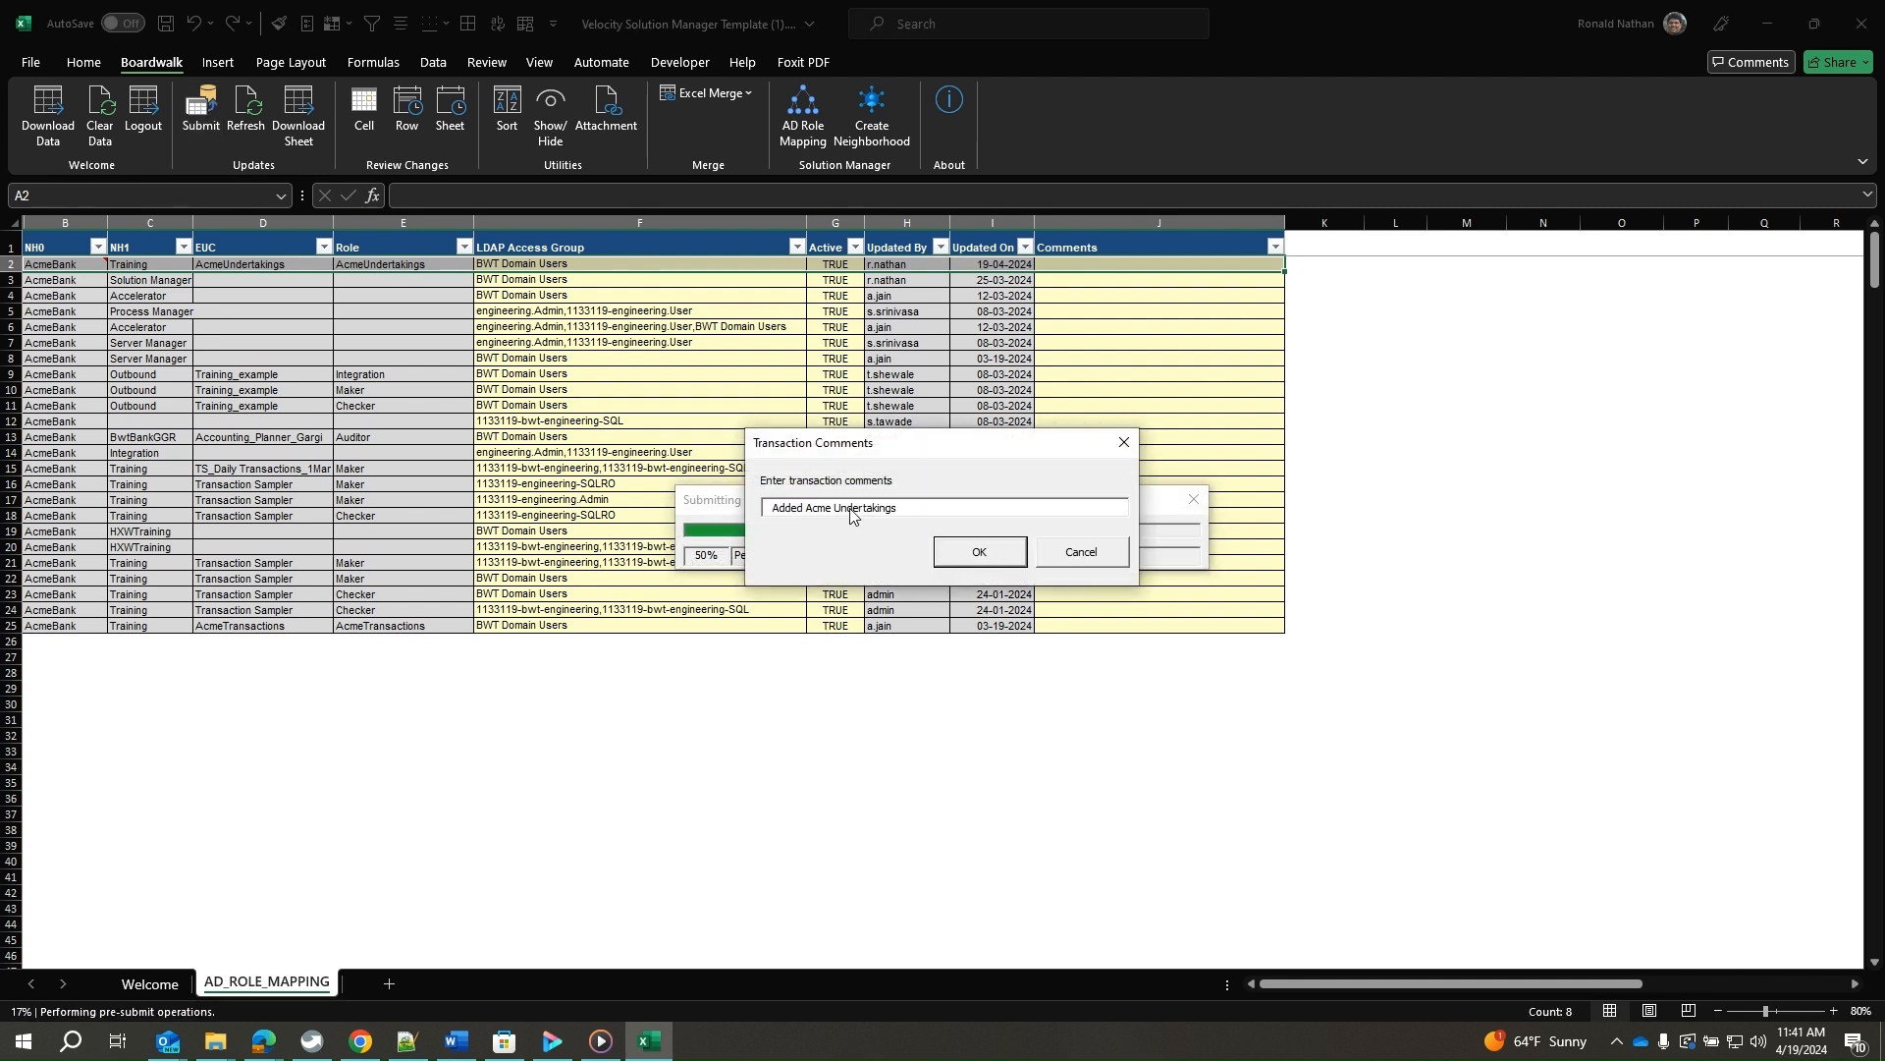
key("Return")
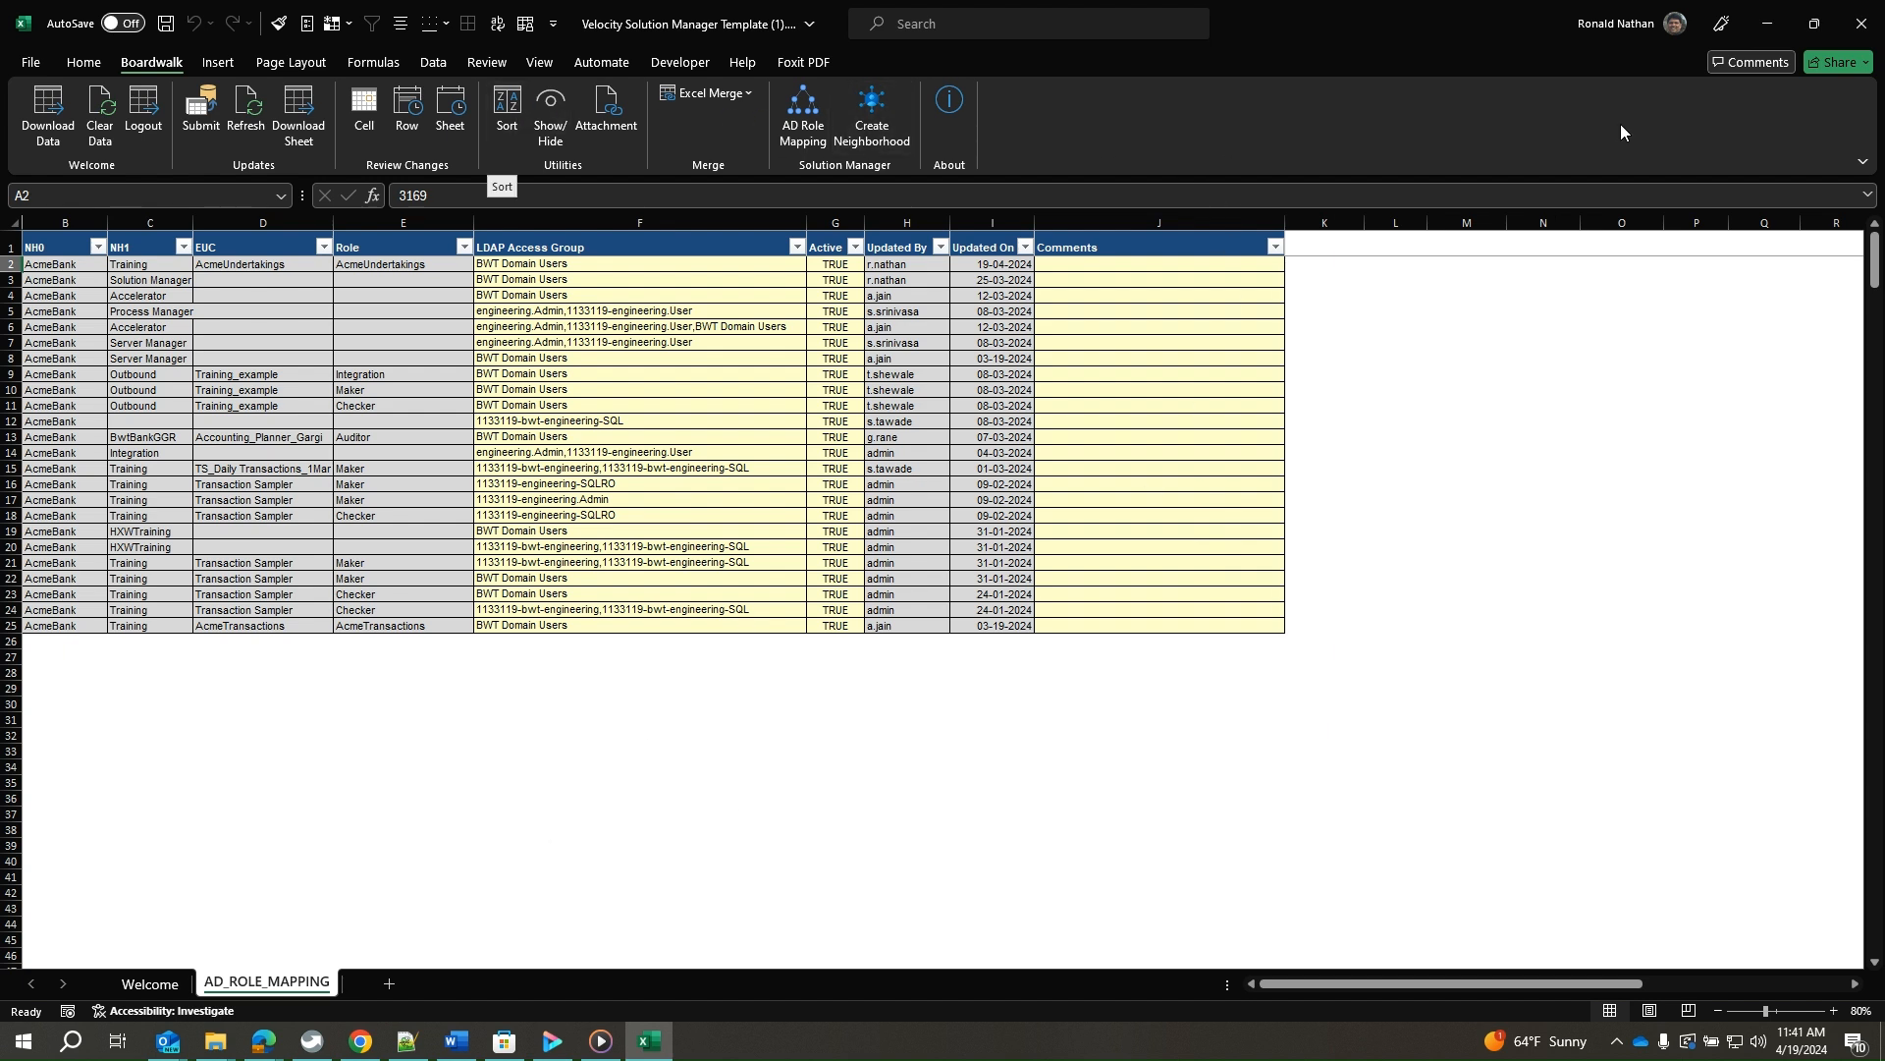
Close the Solution Manager template workbook and return to the Velocity templates page in the browser
left_click(1862, 23)
left_click(1001, 591)
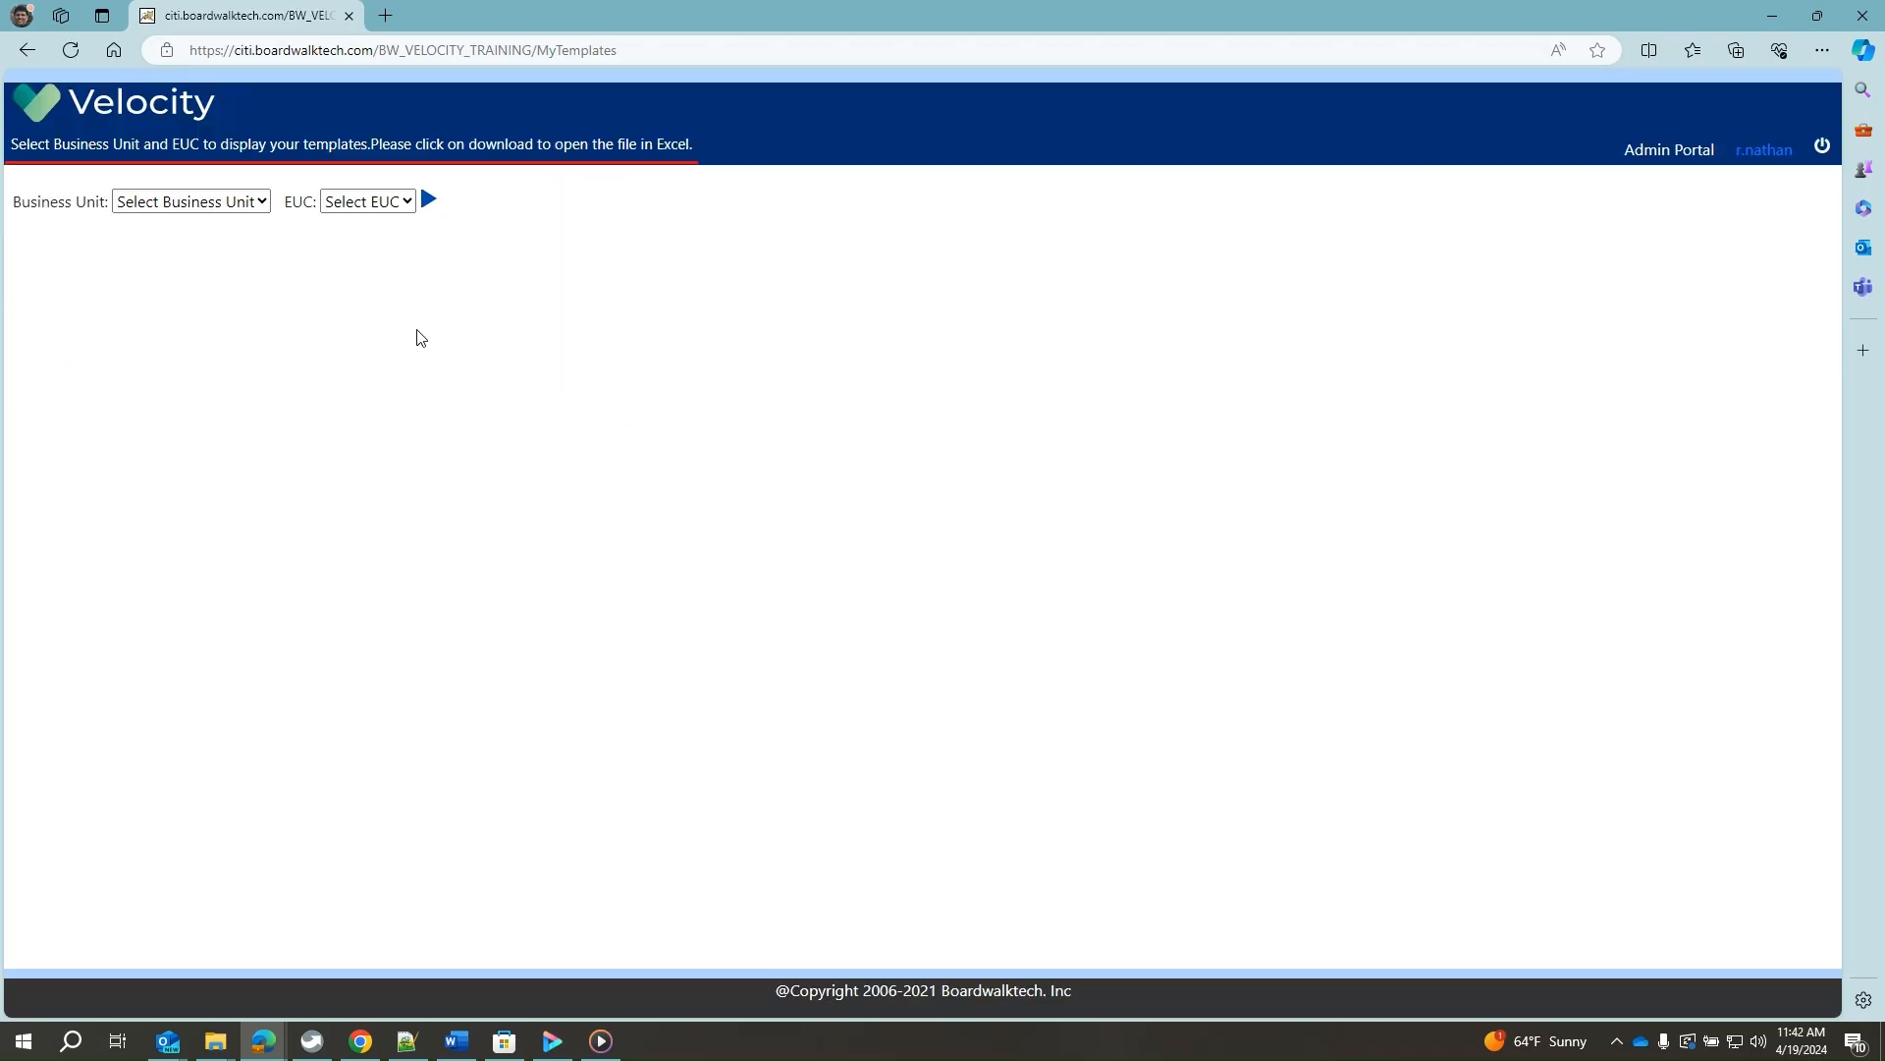
Display the templates for the Training business unit's AcmeUndertakings EUC, and download and open AcmeUndertakings.xlsm in Excel
left_click(259, 205)
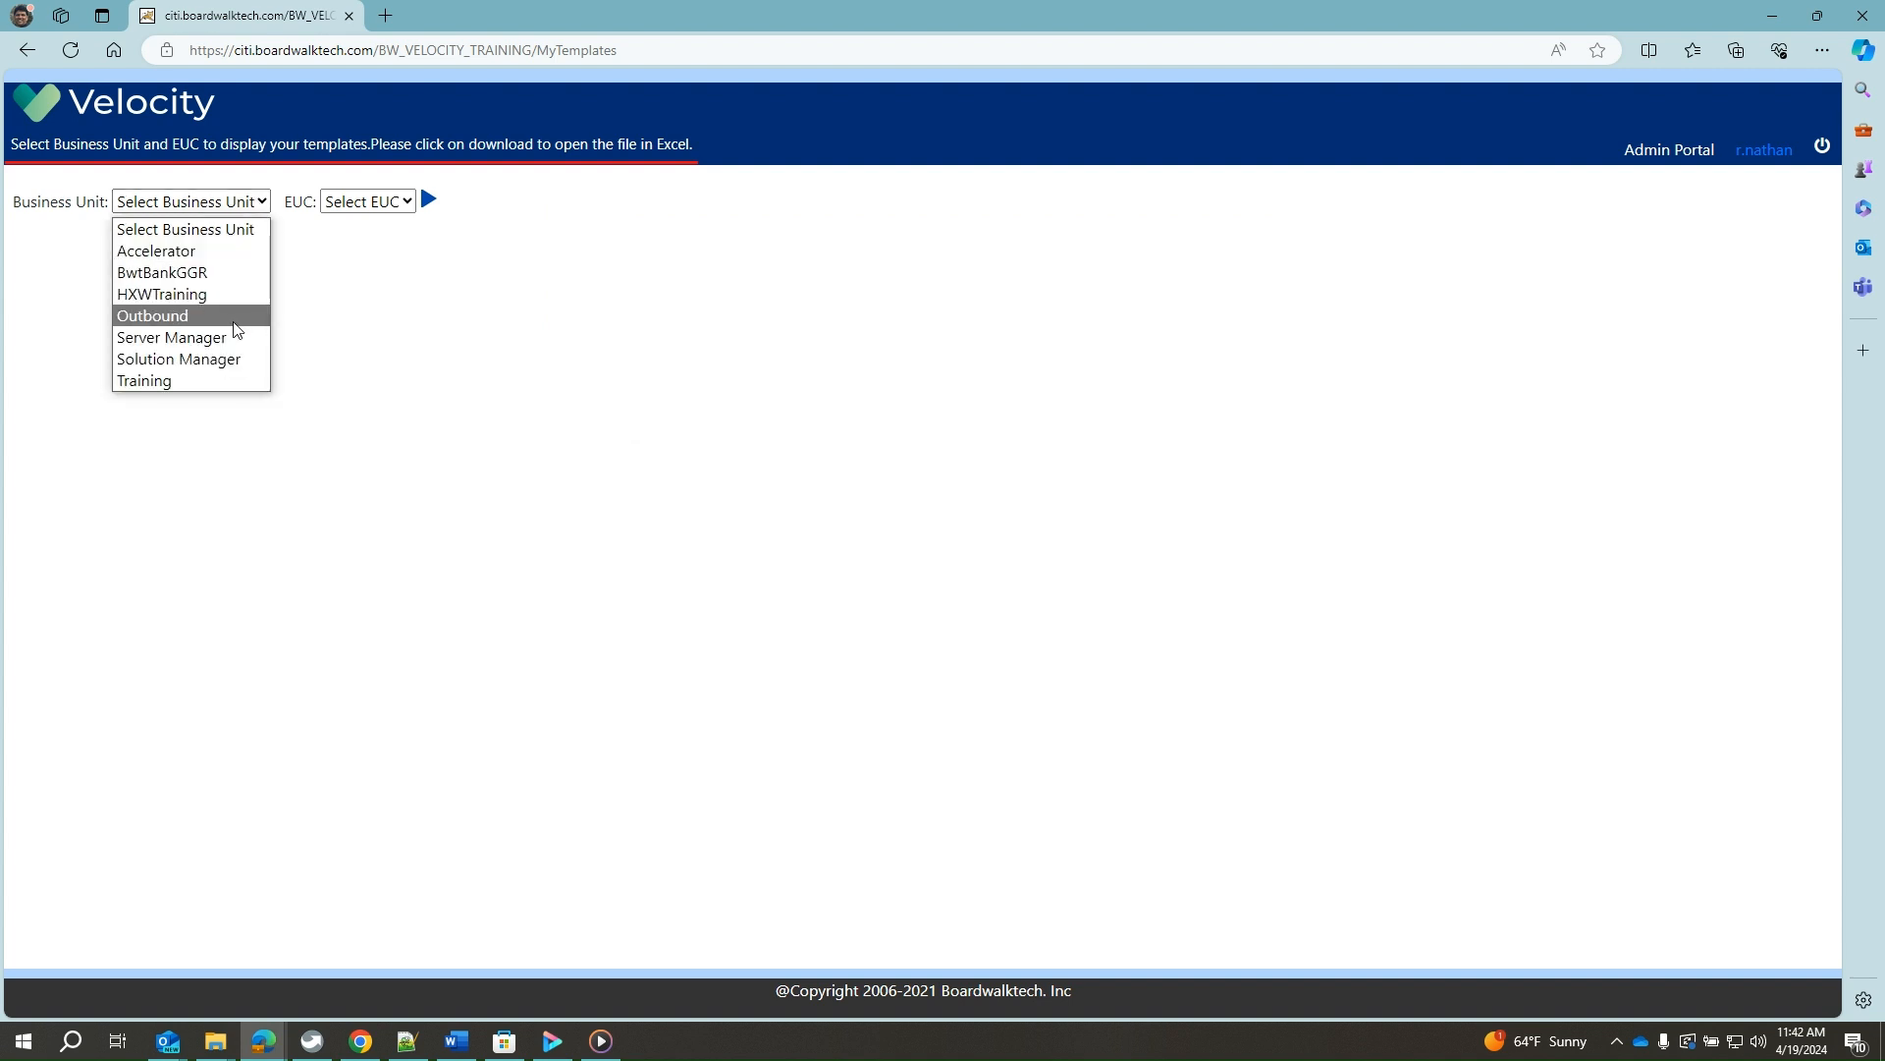
left_click(167, 380)
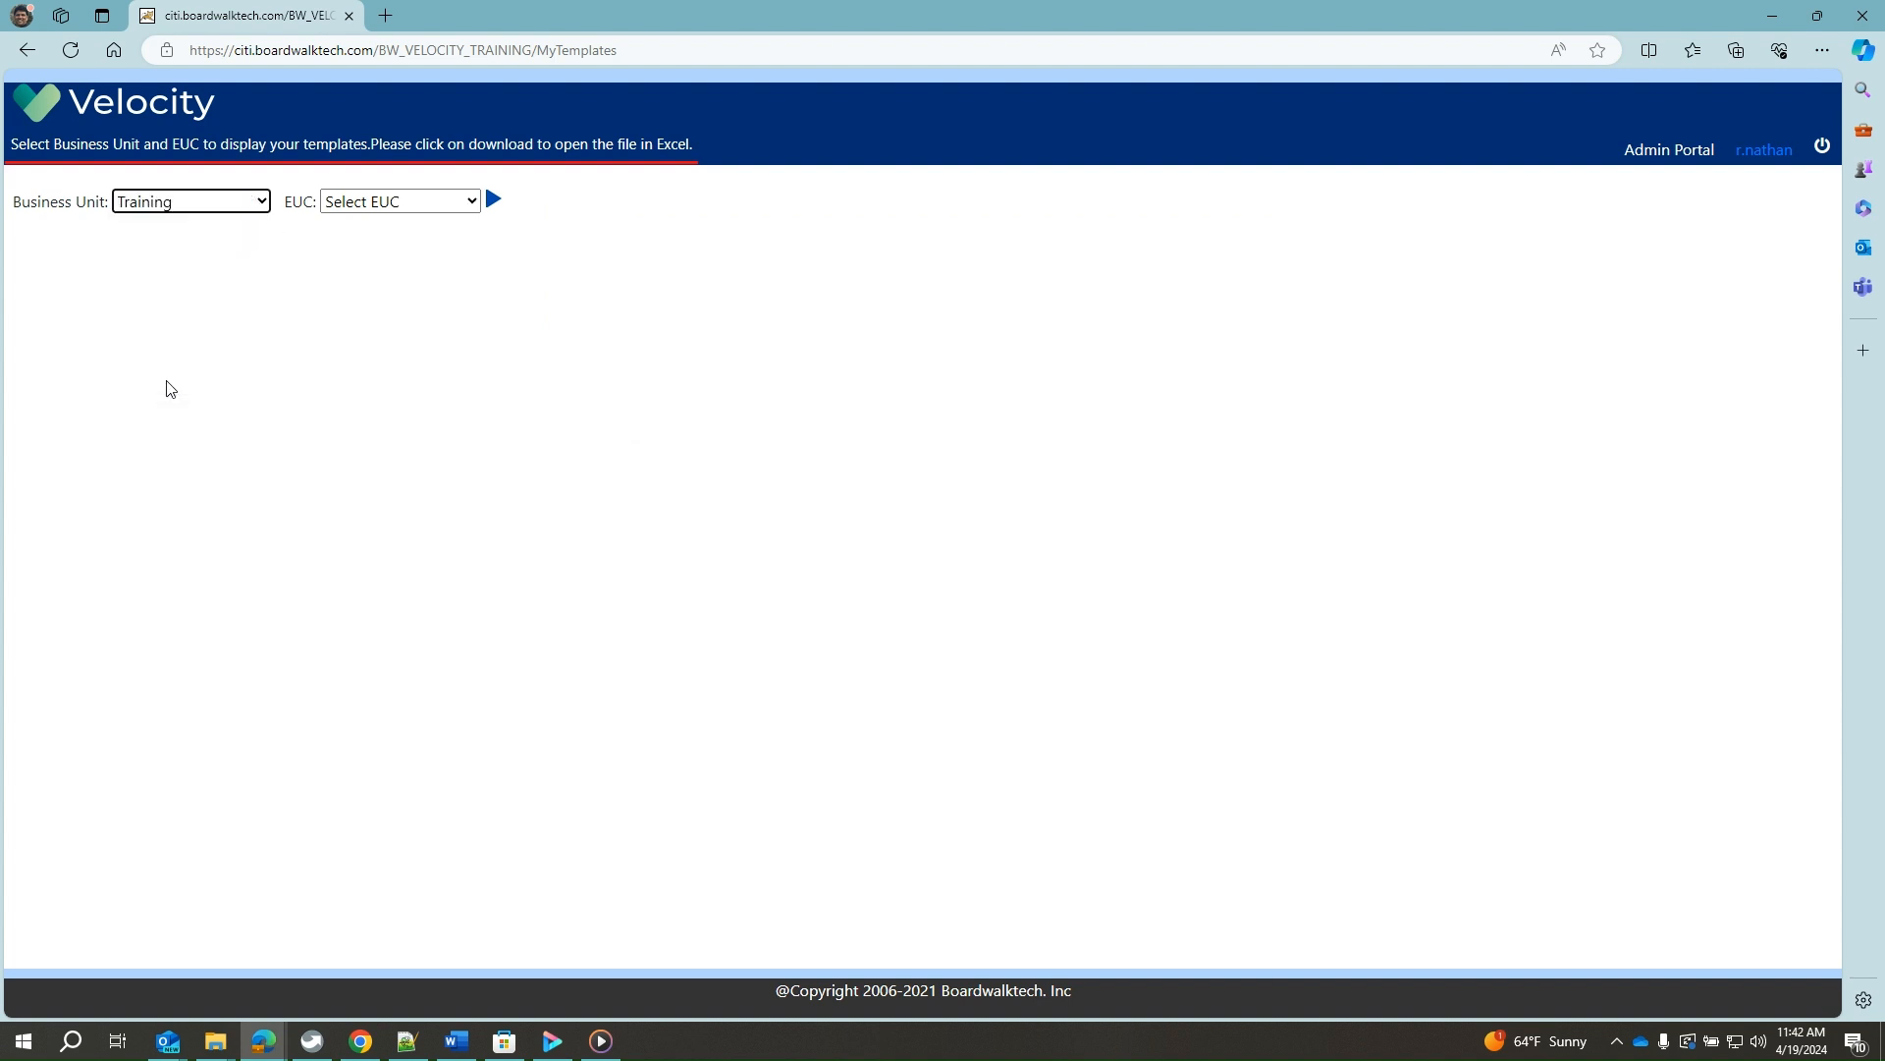
left_click(472, 204)
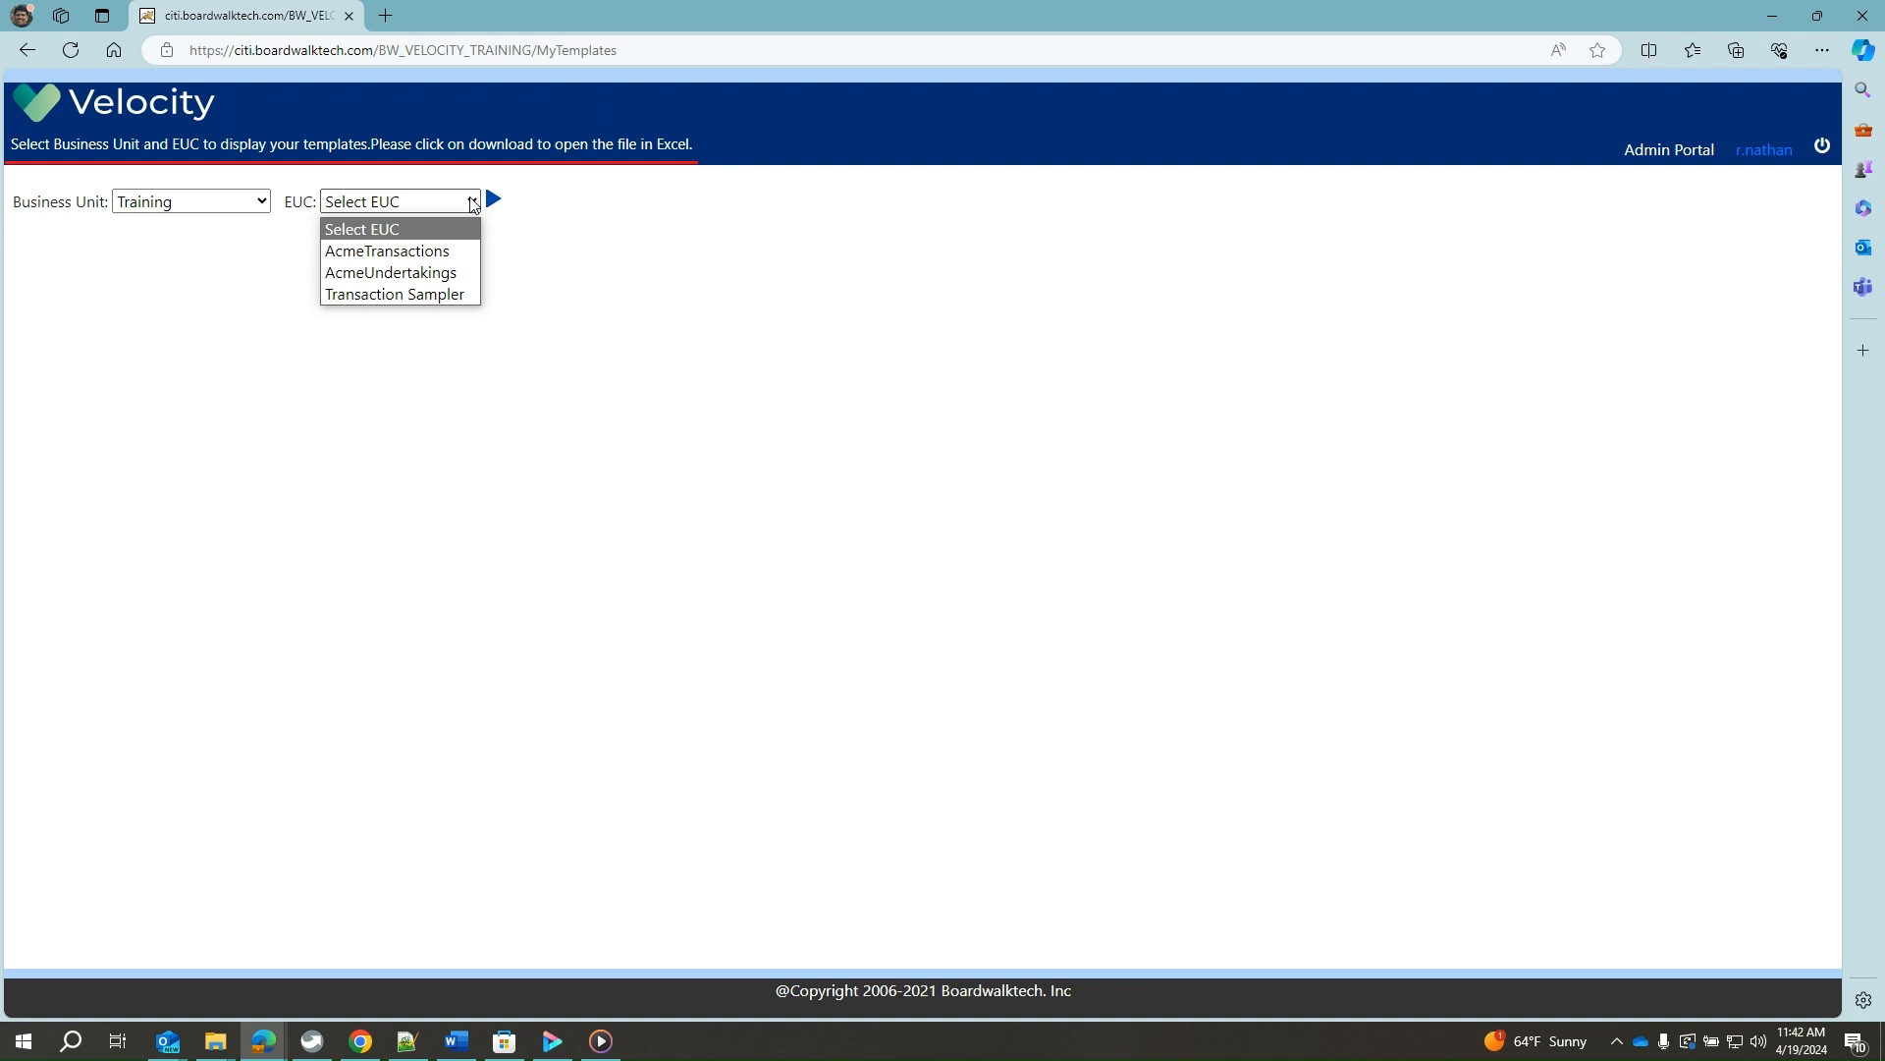
left_click(426, 276)
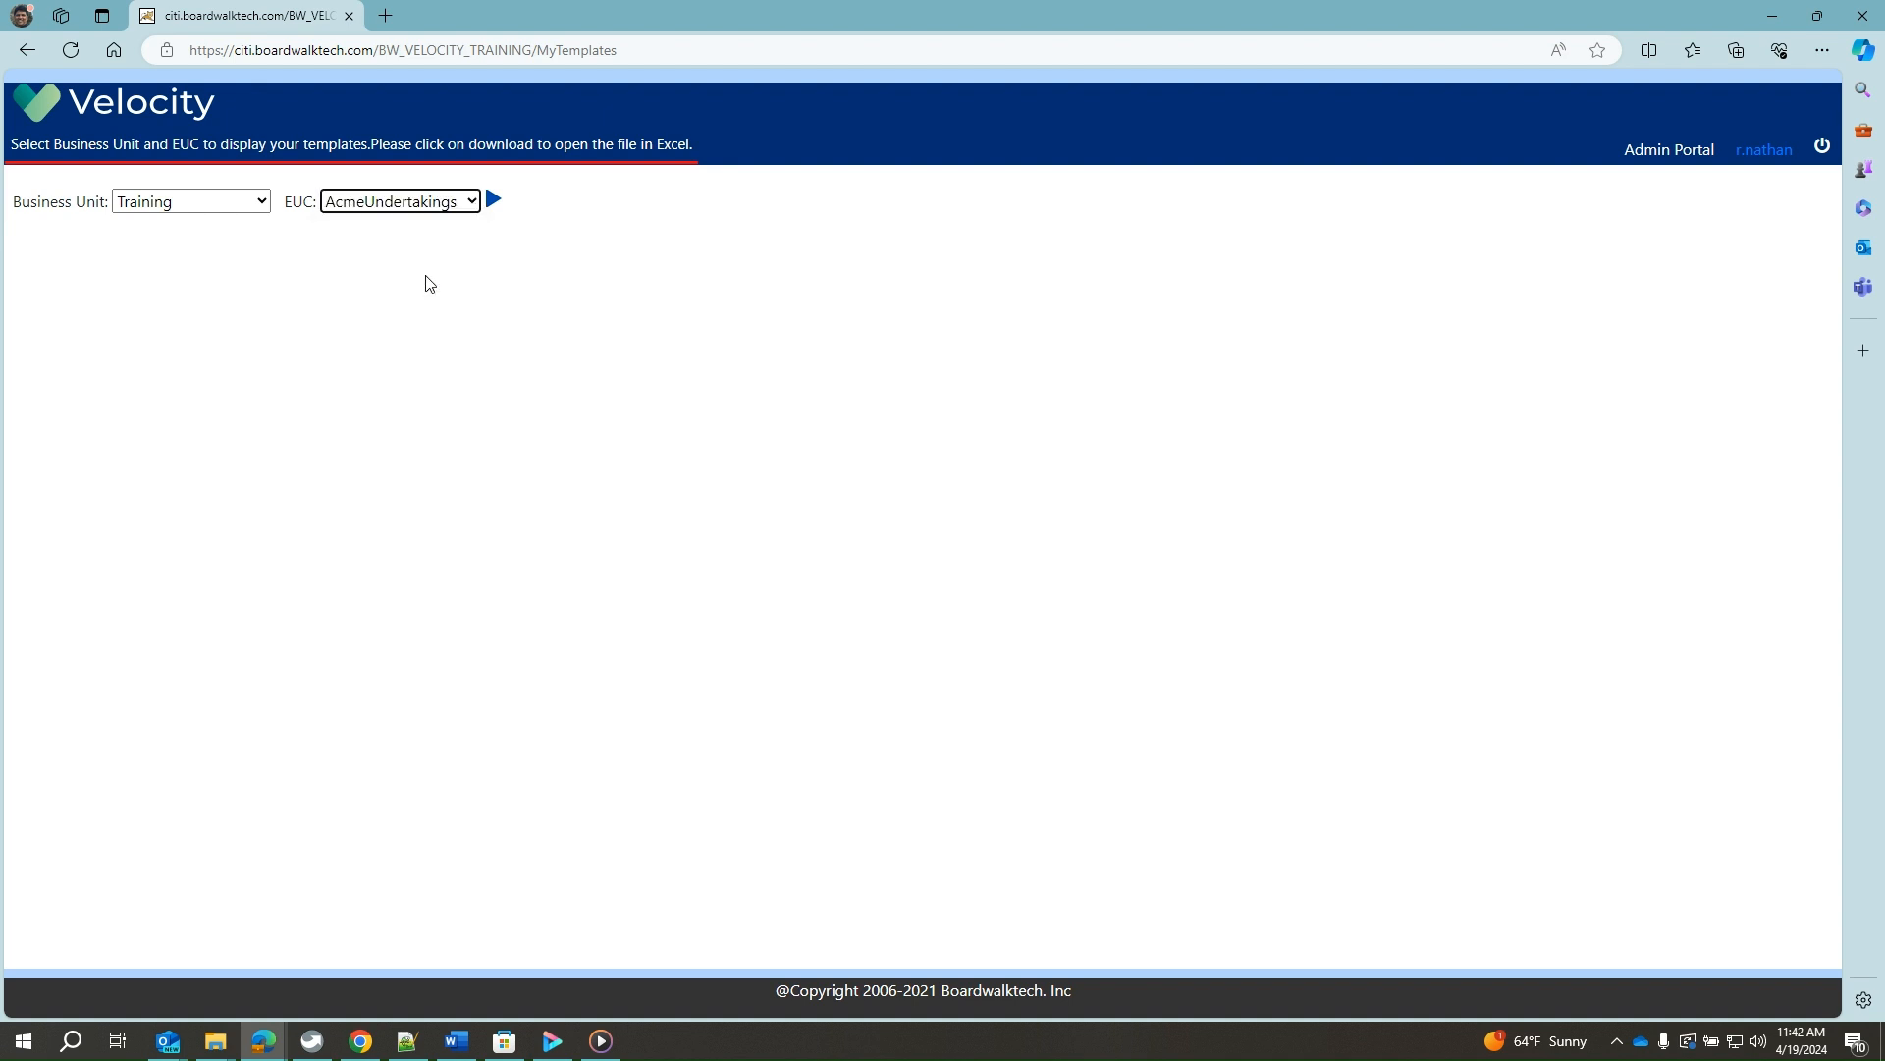
left_click(494, 199)
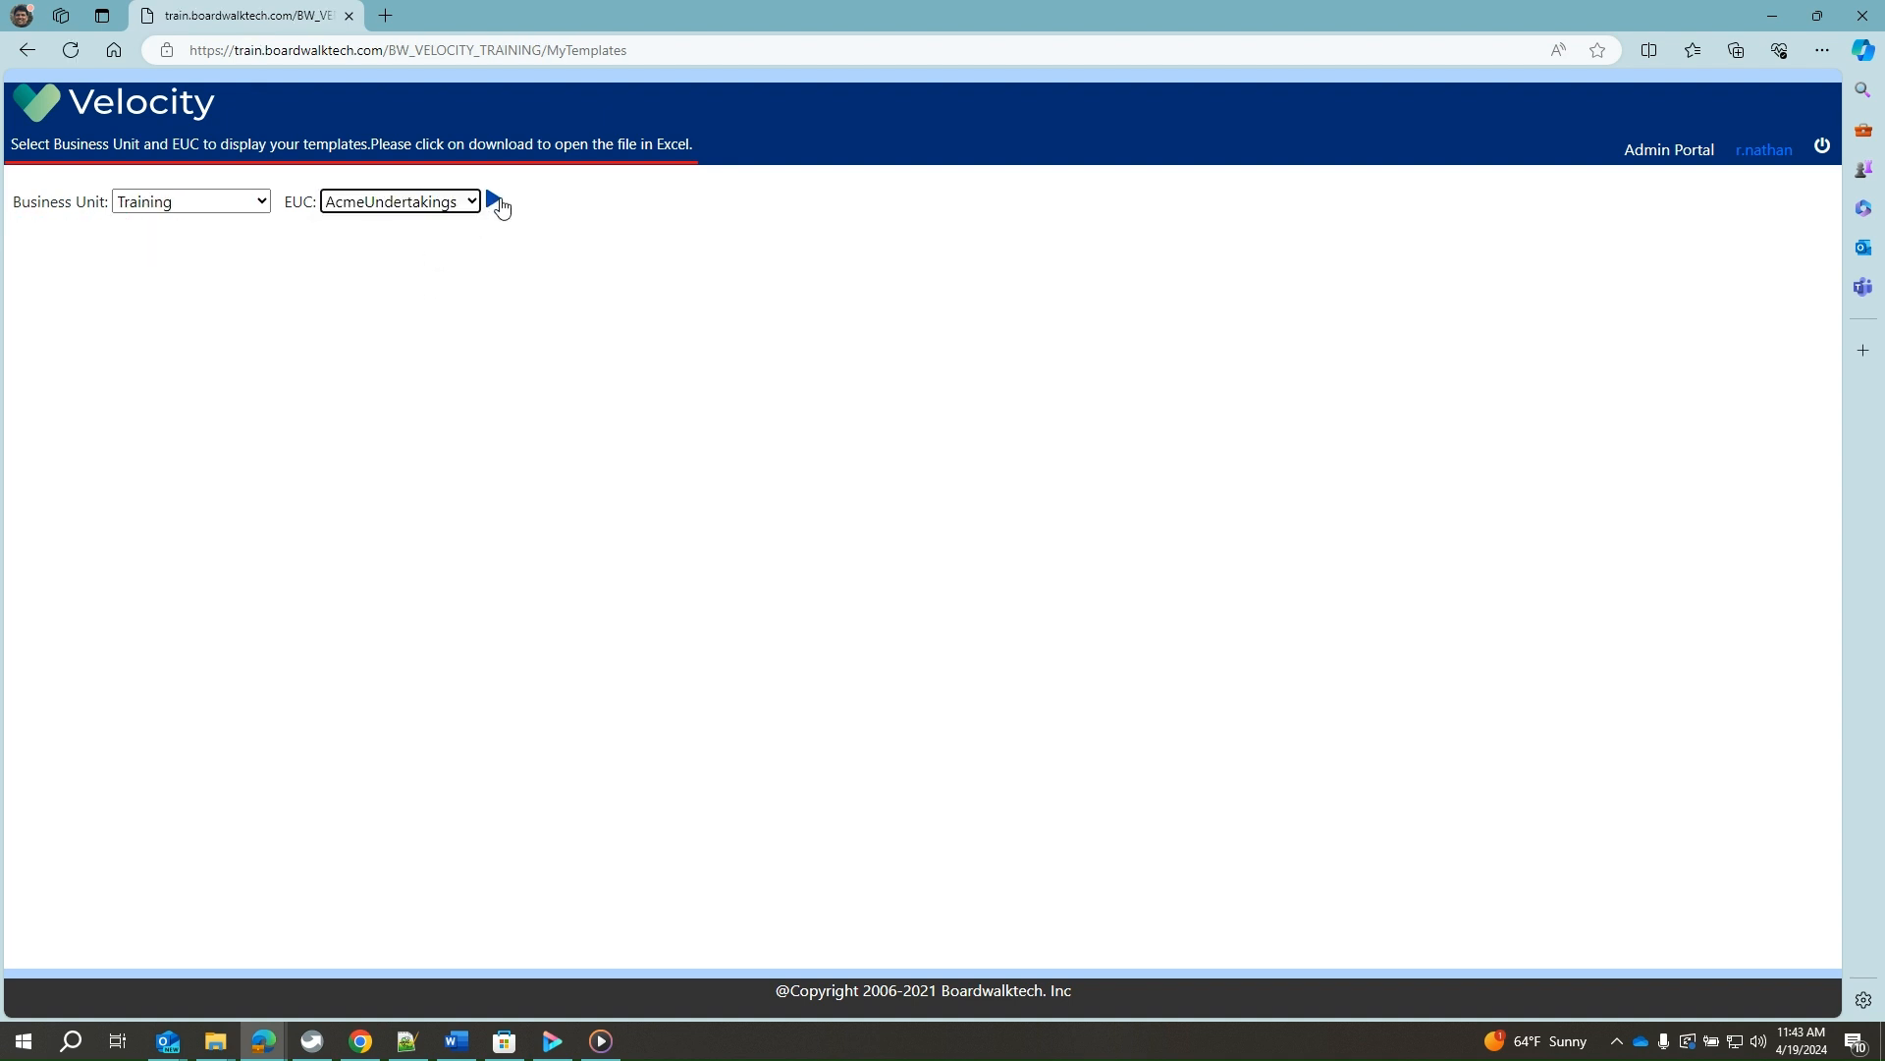
left_click(494, 201)
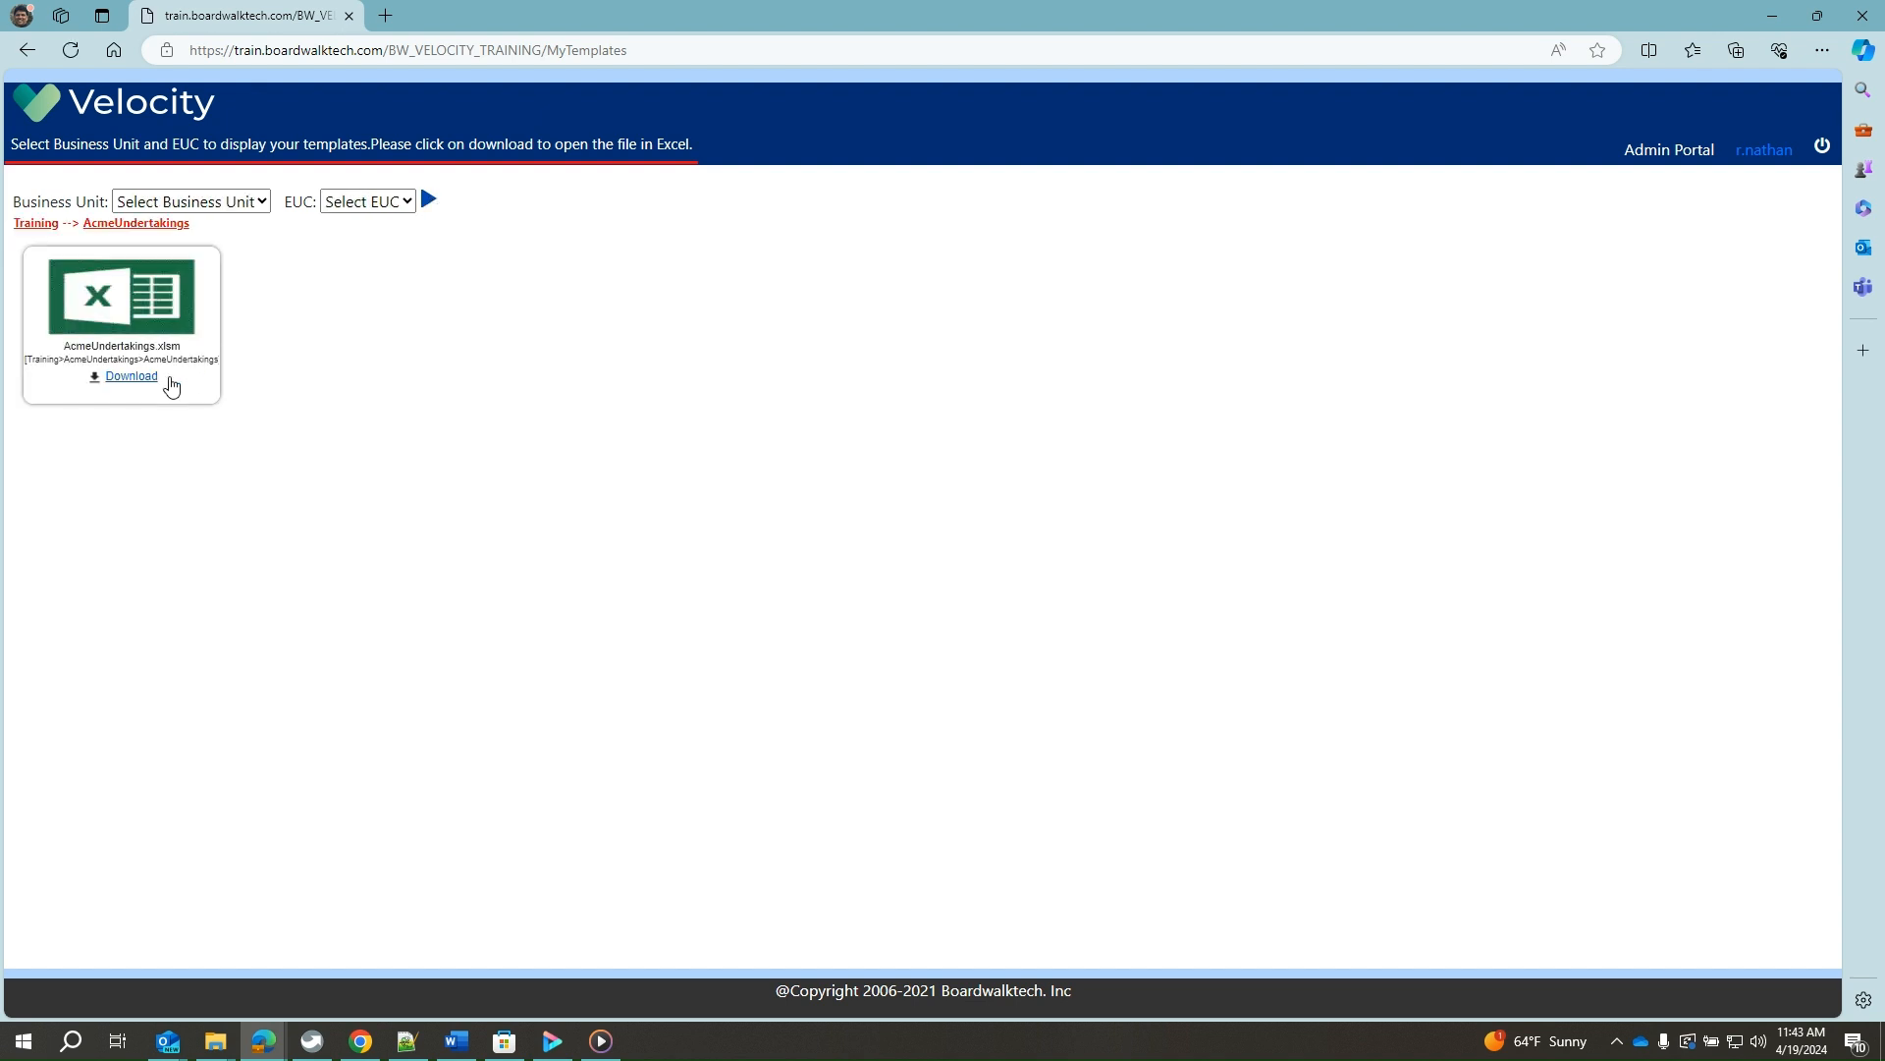
left_click(143, 383)
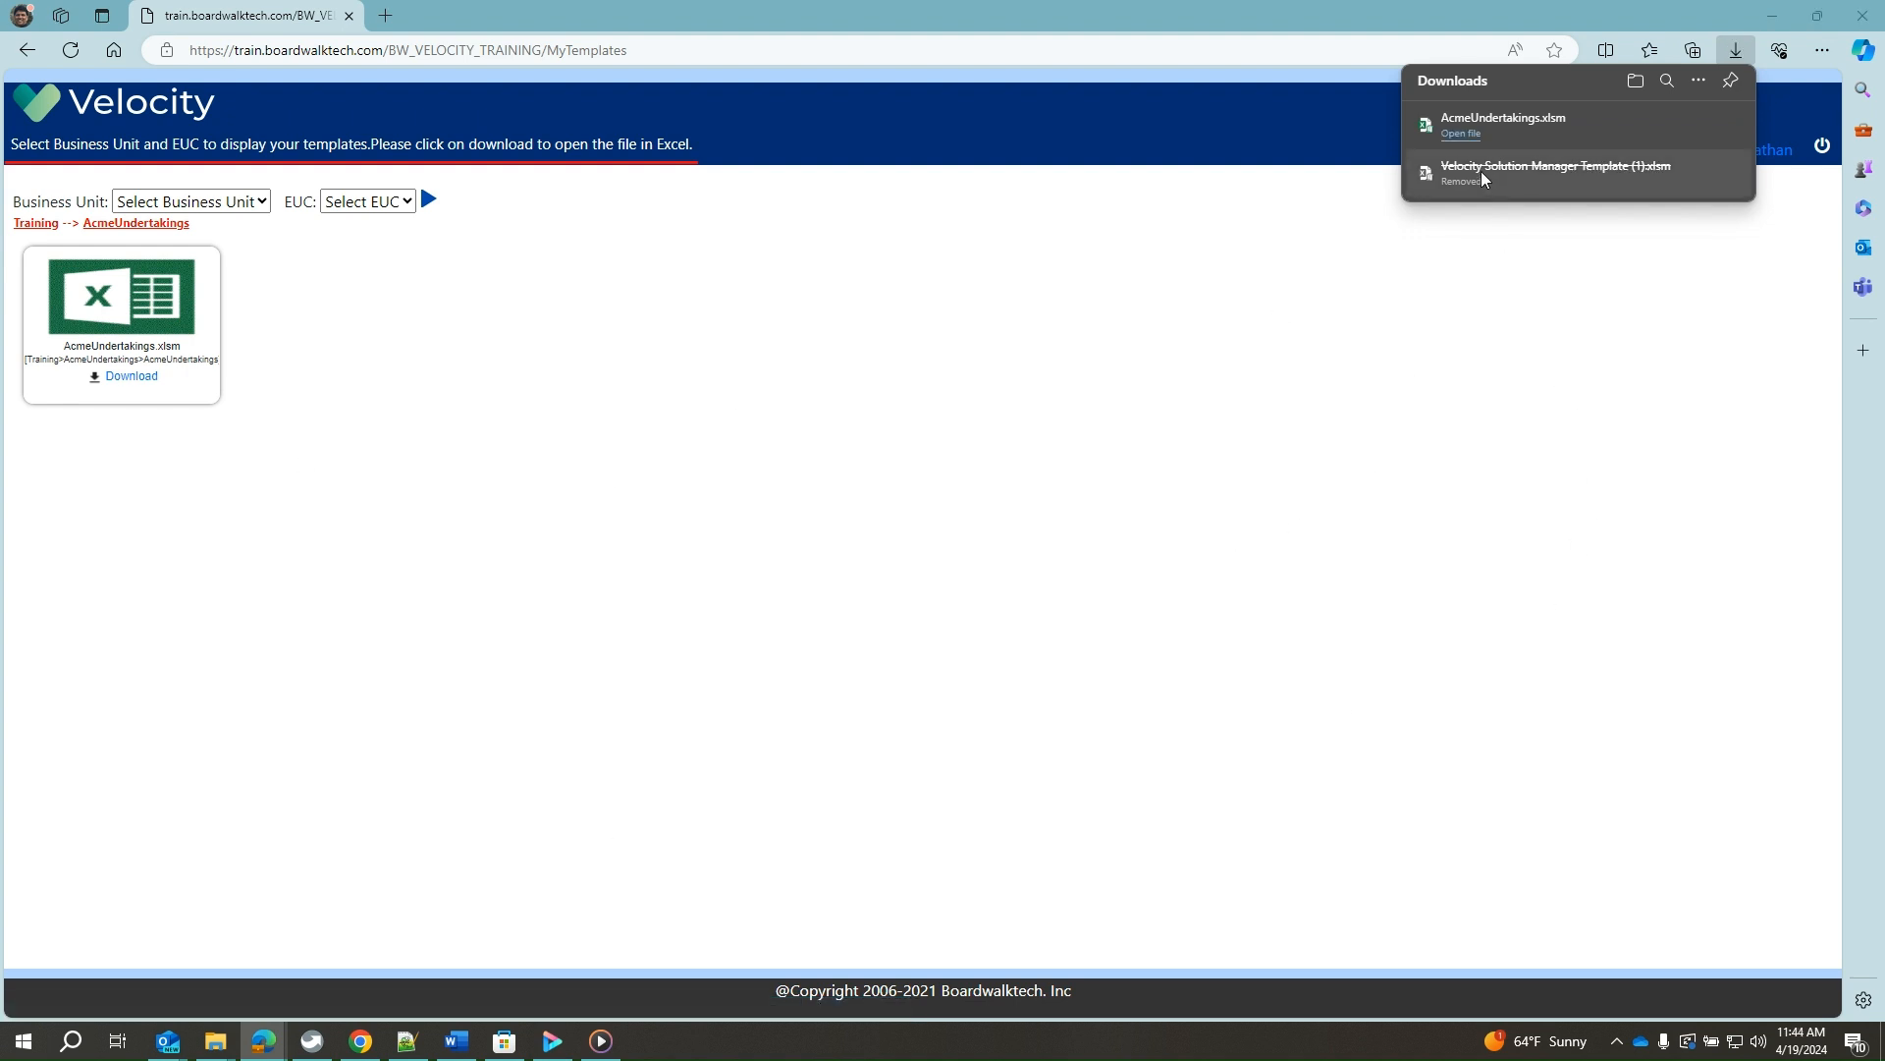
left_click(1473, 137)
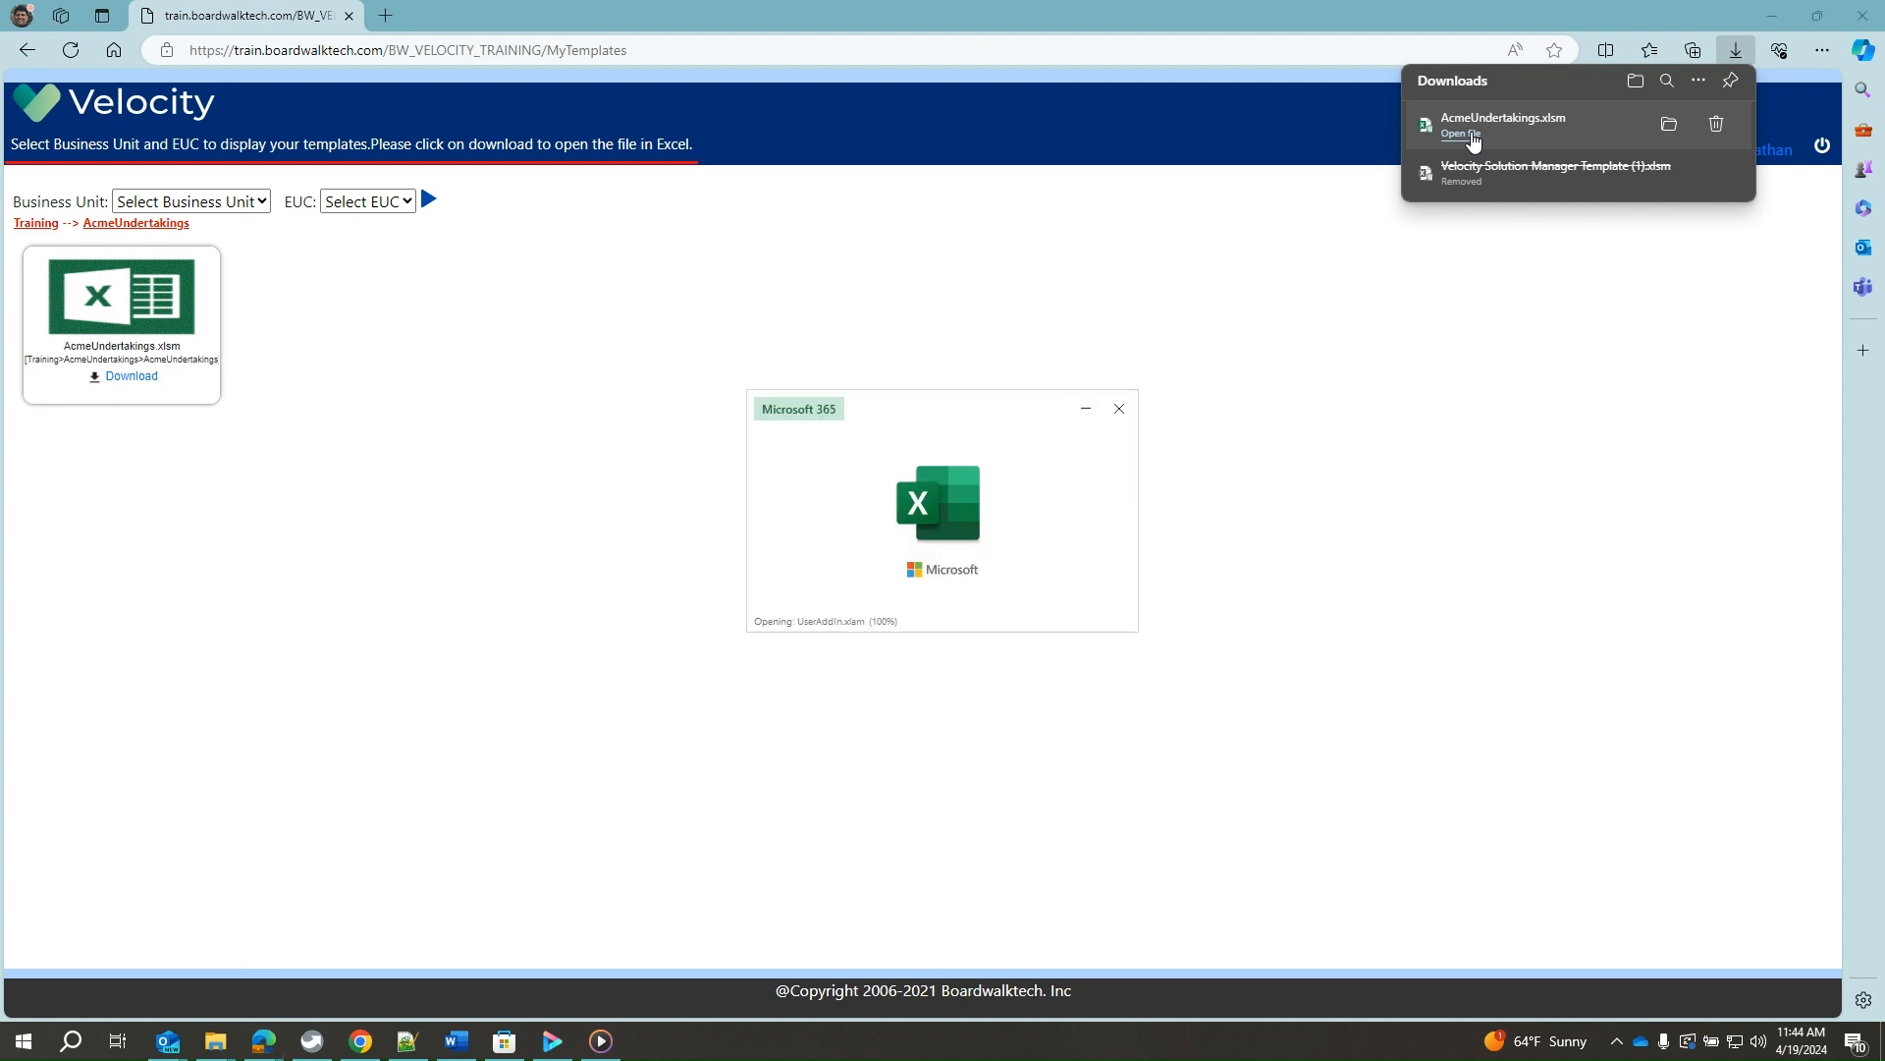